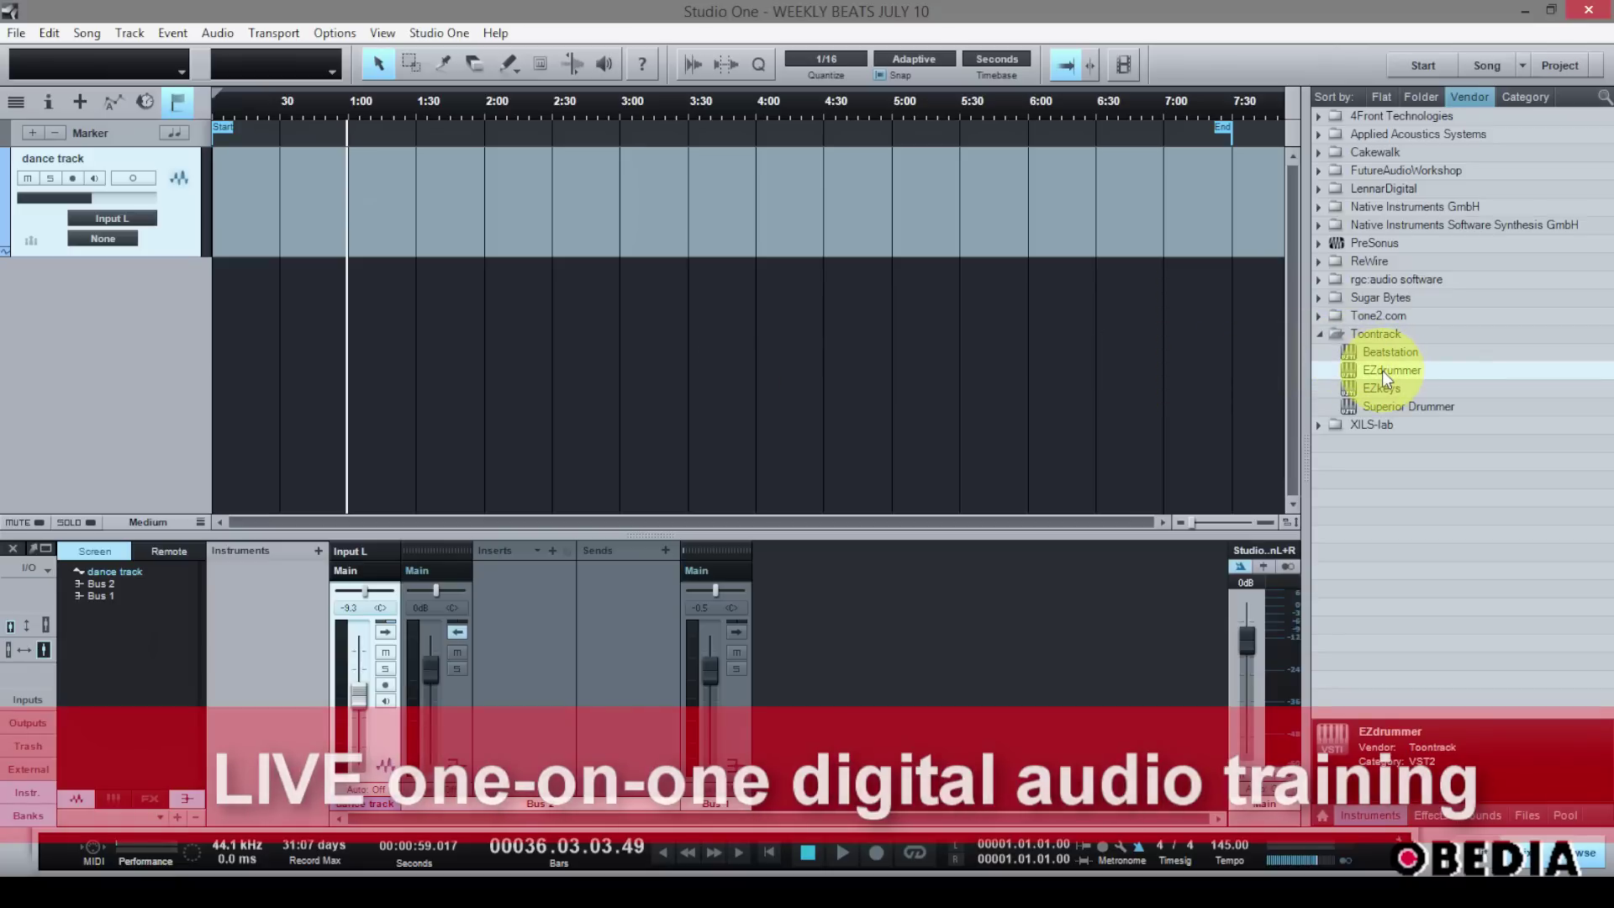
Add EZdrummer as a new instrument track and show EZdrummer 2's MIXER page.
{"action": "left_click_drag", "start_coordinate": [1383, 370], "coordinate": [342, 313]}
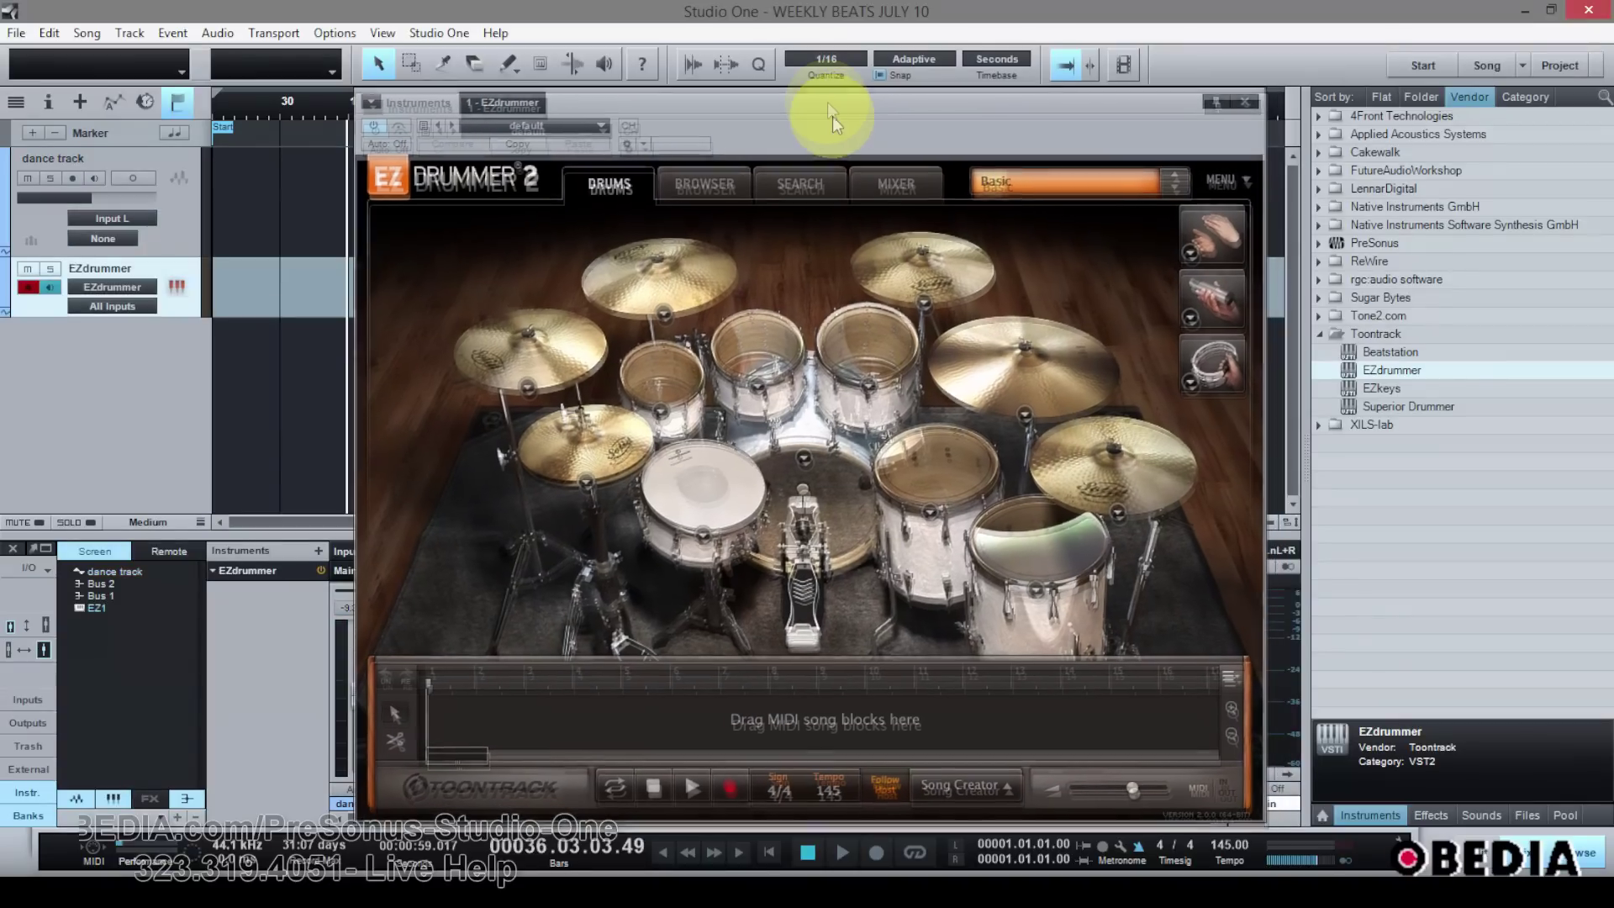
{"action": "left_click_drag", "start_coordinate": [715, 100], "coordinate": [747, 87]}
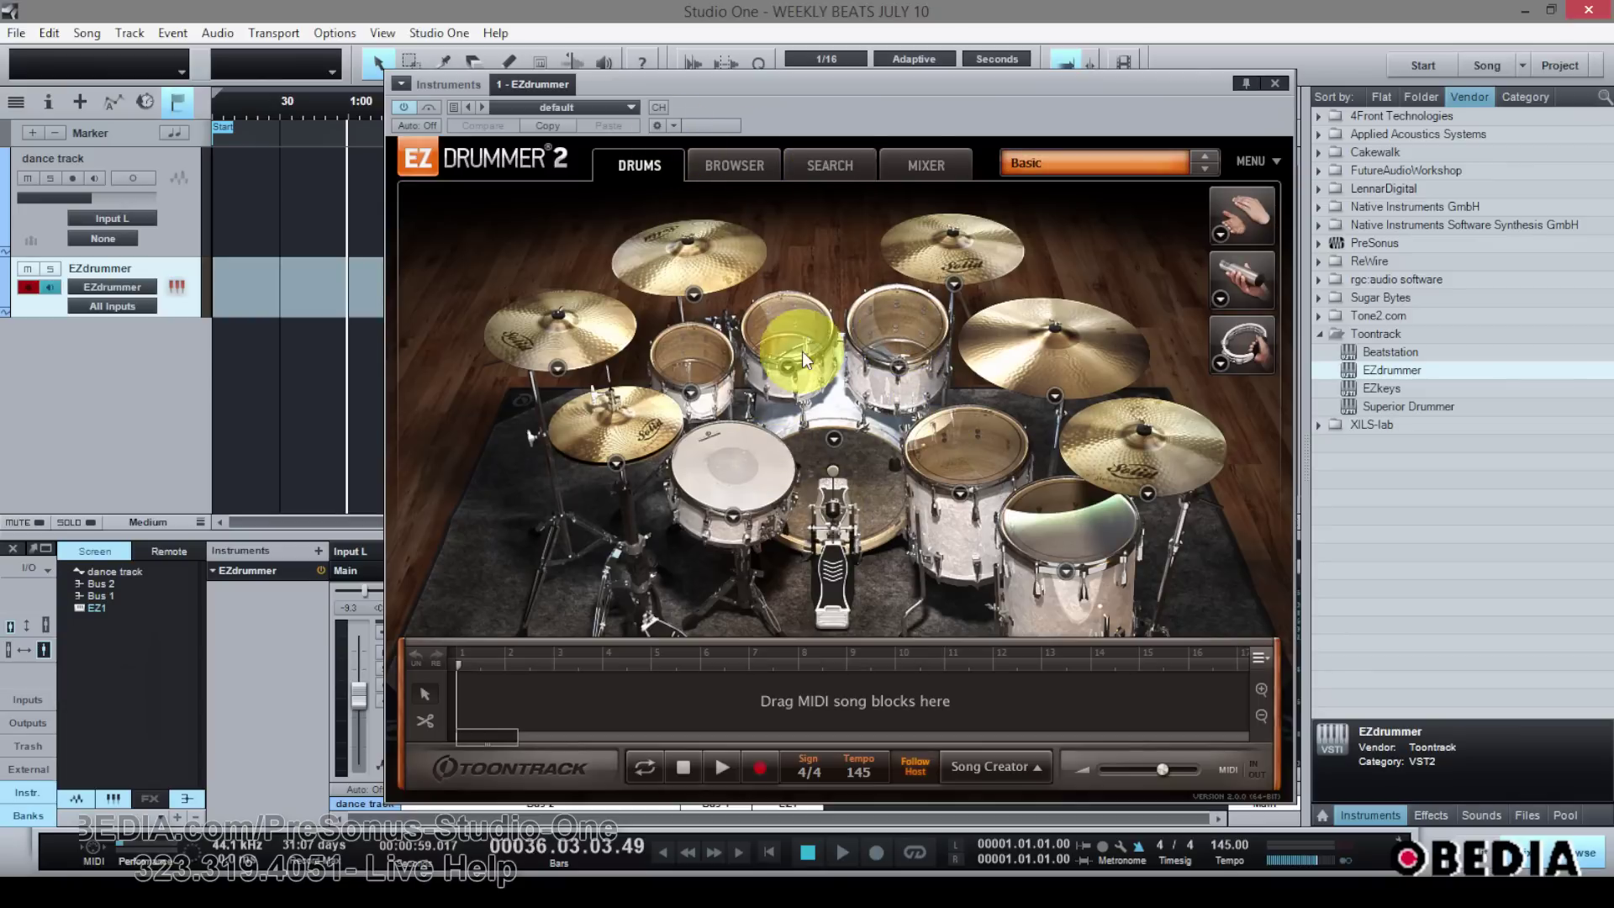
{"action": "left_click", "coordinate": [915, 163]}
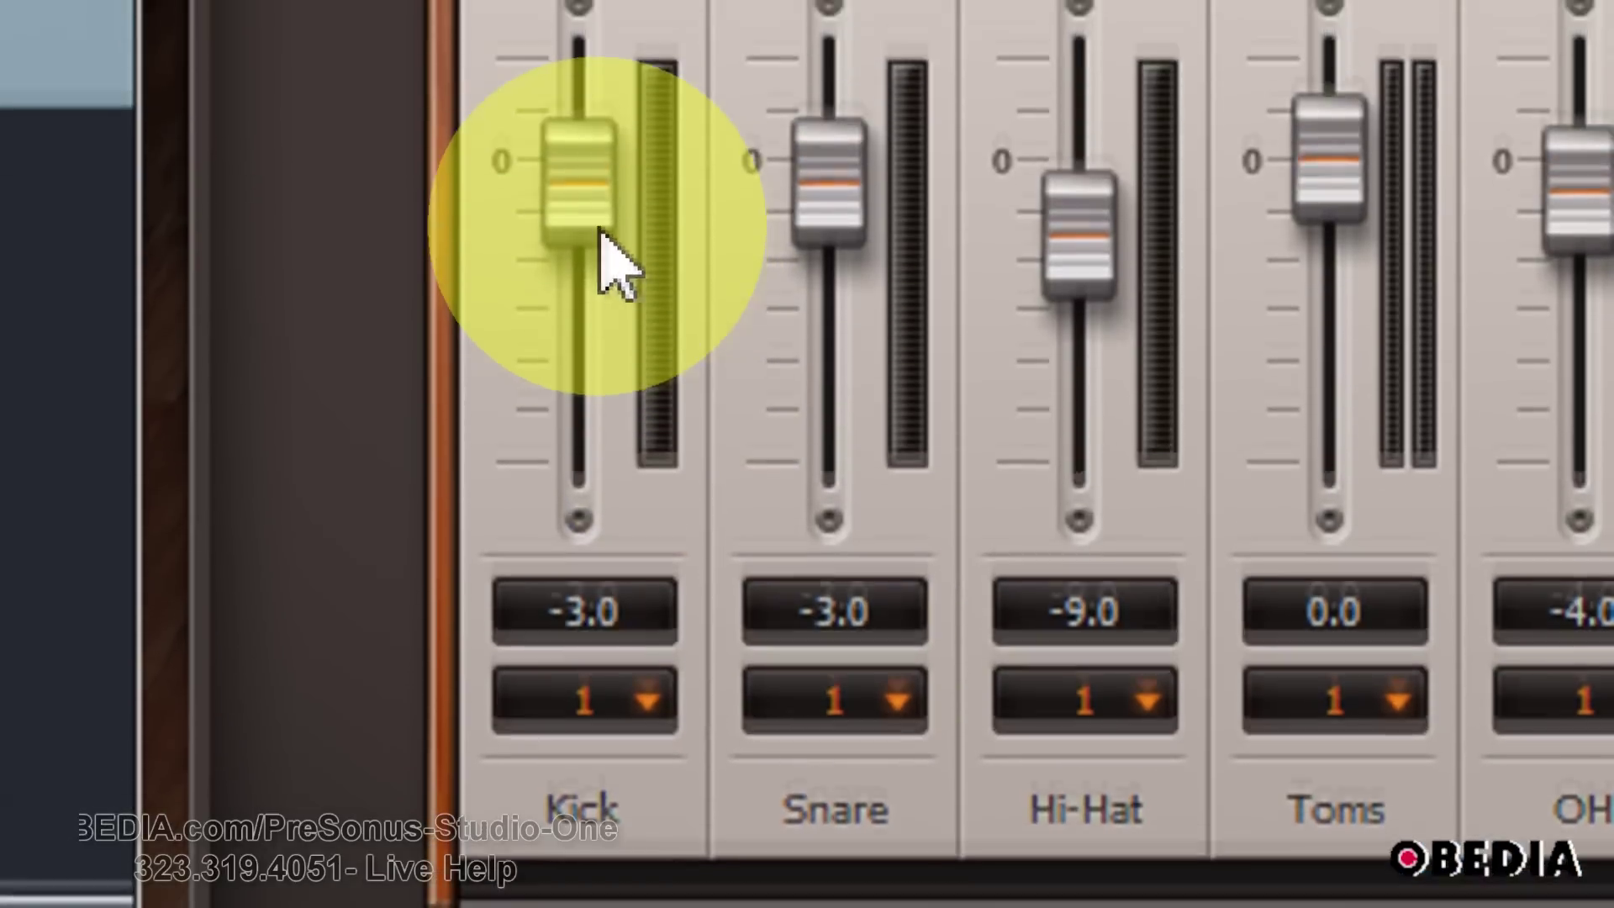
Set the Kick fader to -6.1 dB and the Snare fader to -5.1 dB.
{"action": "scroll", "coordinate": [607, 168], "scroll_direction": "down", "scroll_amount": 5}
{"action": "scroll", "coordinate": [607, 370], "scroll_direction": "up", "scroll_amount": 2}
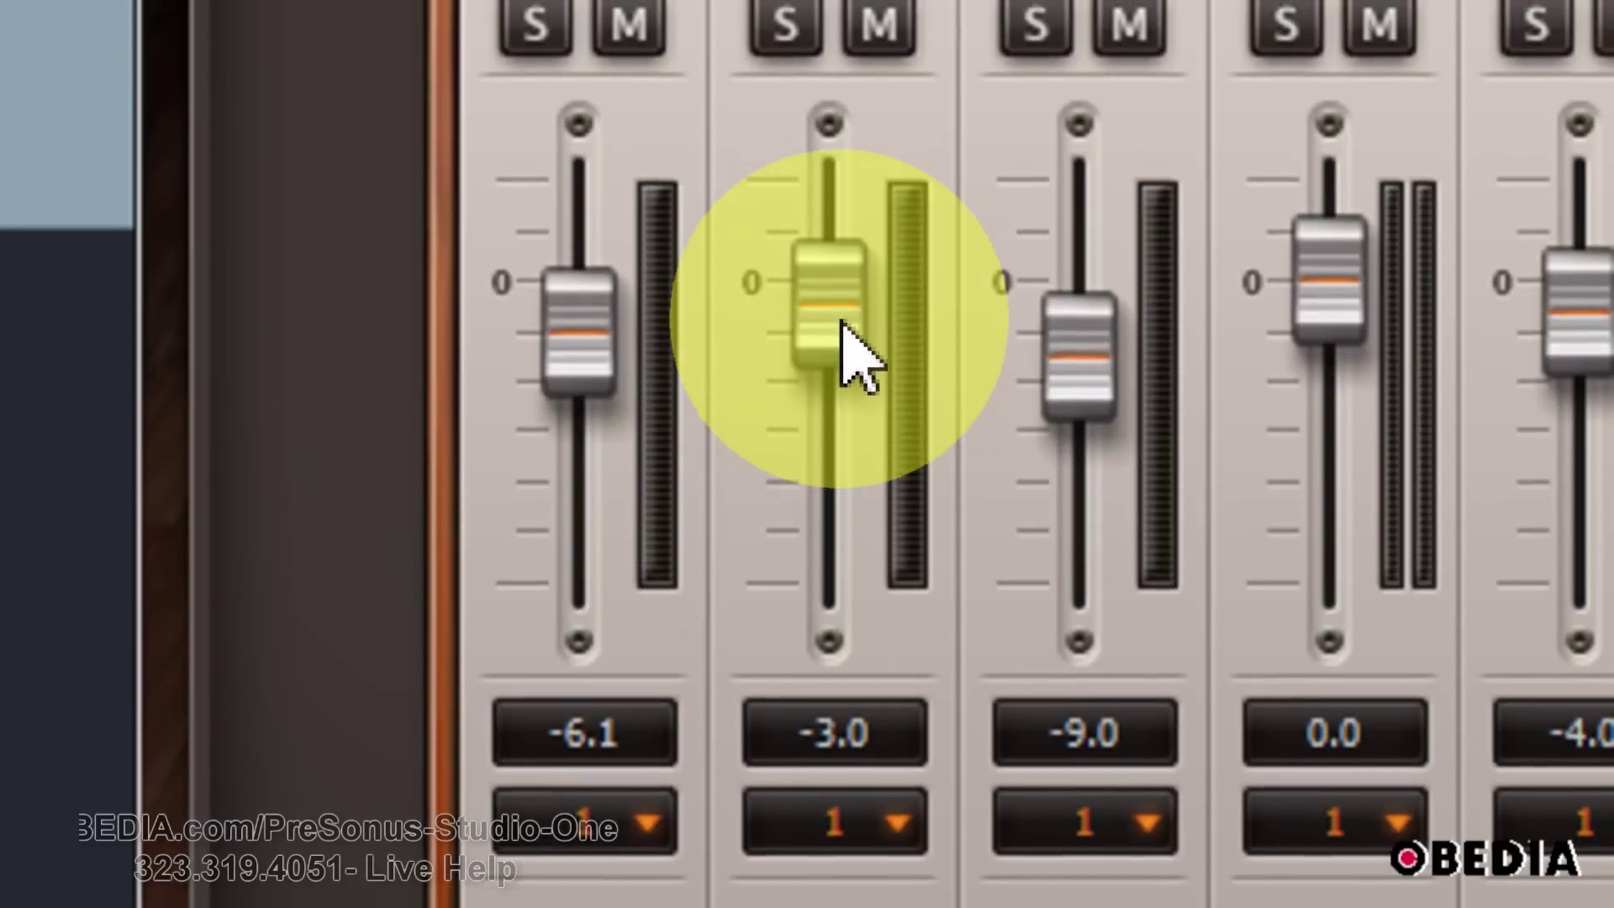
{"action": "left_click_drag", "start_coordinate": [839, 335], "coordinate": [865, 361]}
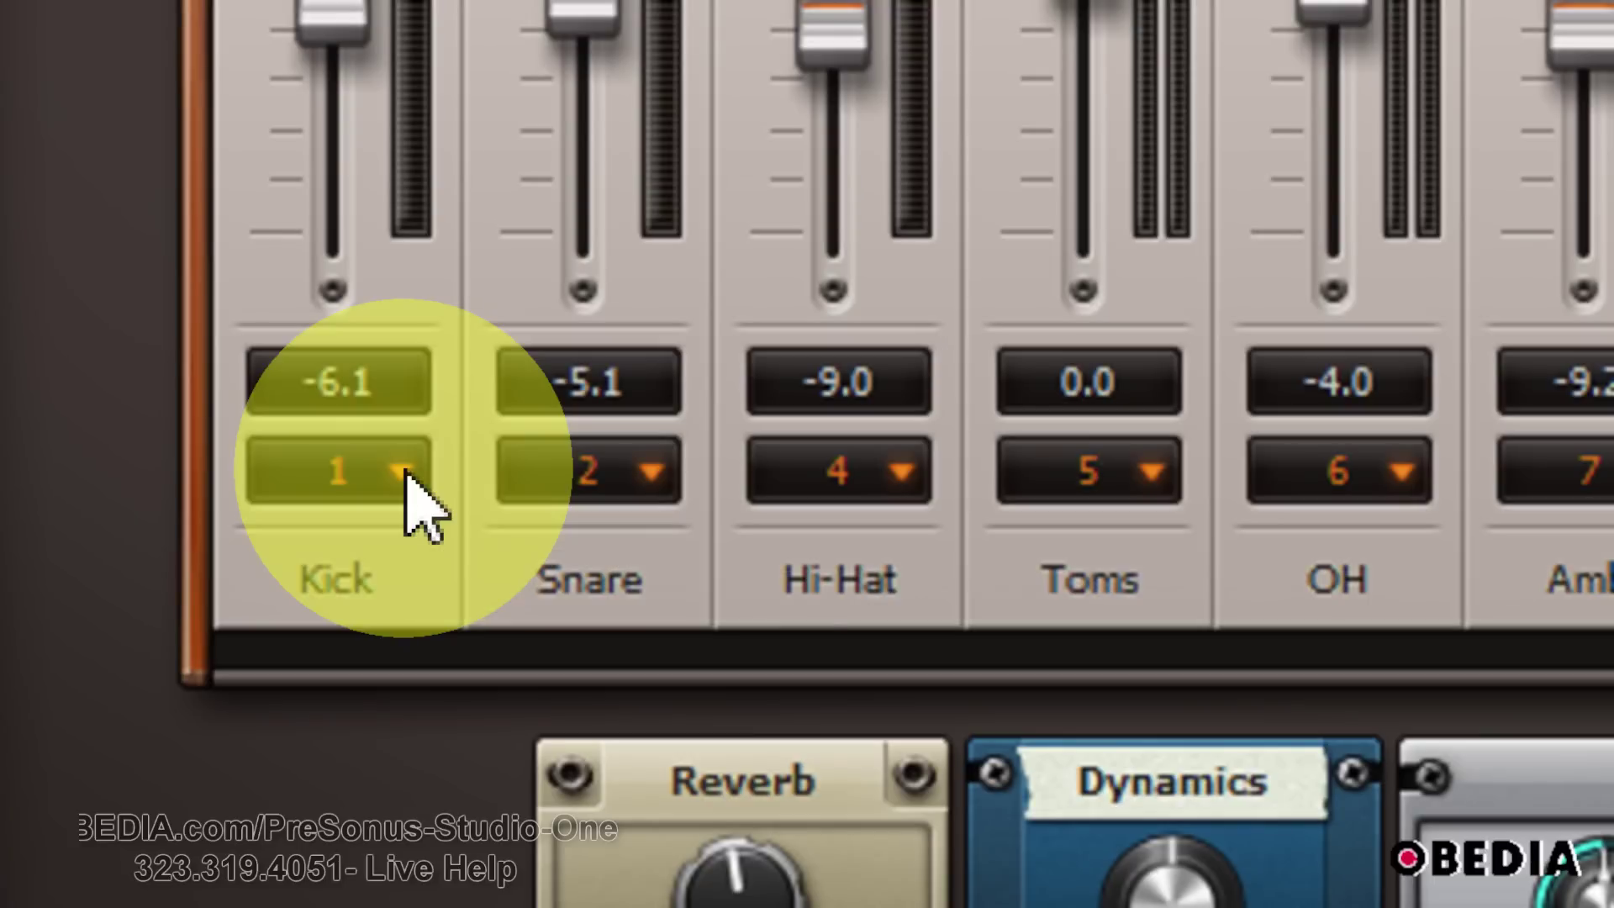
Confirm the Kick output stays on 1, then close the EZdrummer plugin window.
{"action": "left_click", "coordinate": [407, 477]}
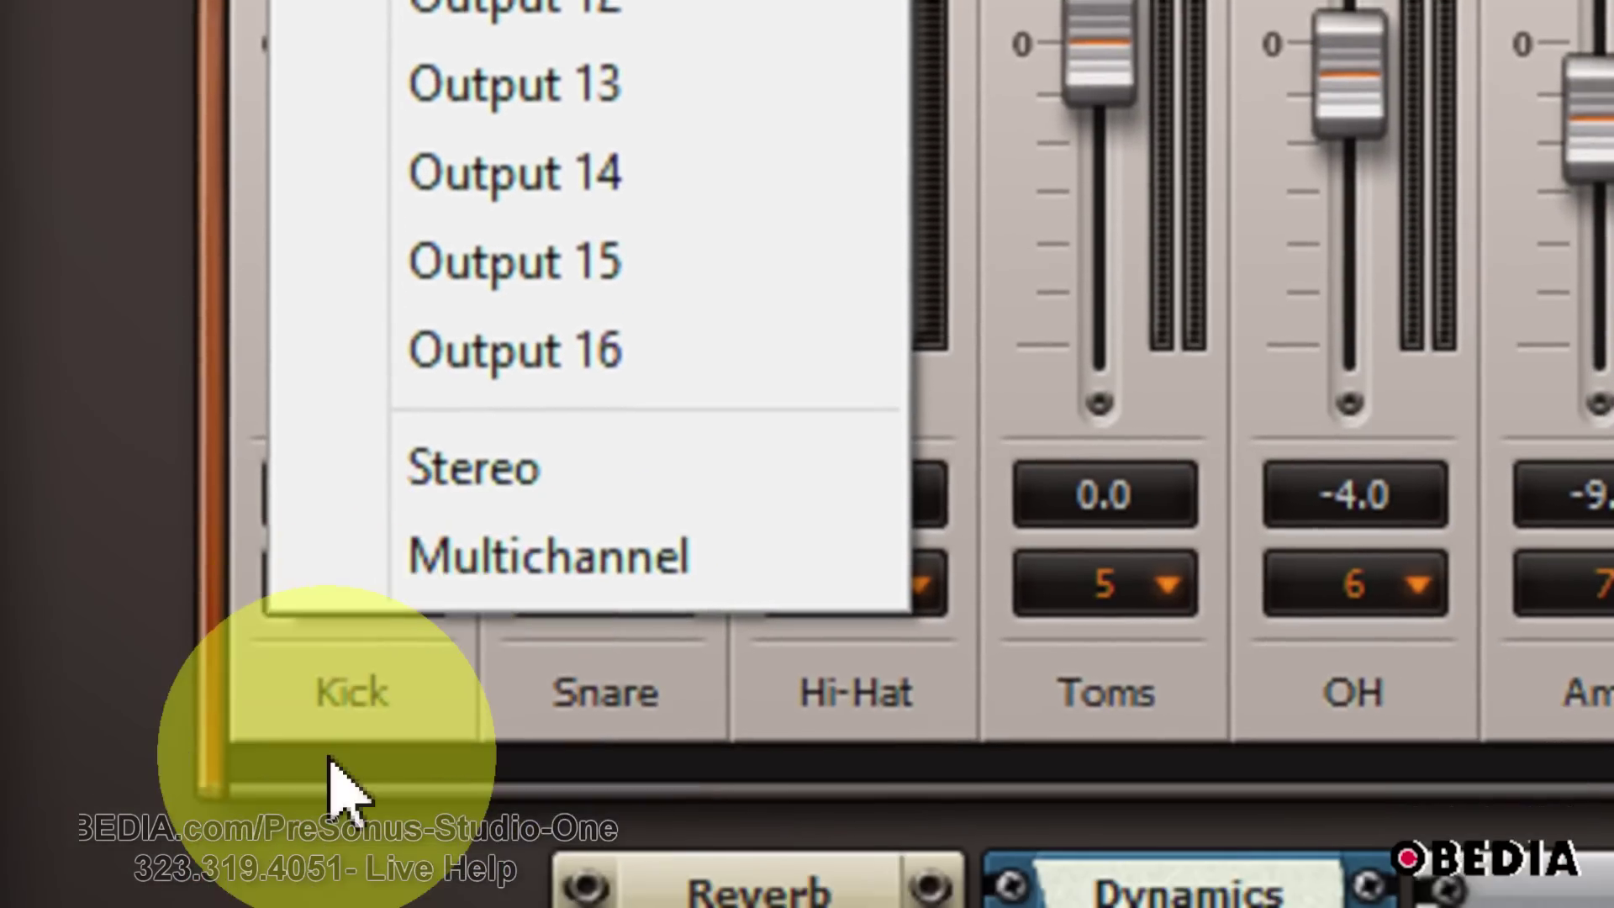
{"action": "left_click", "coordinate": [332, 786]}
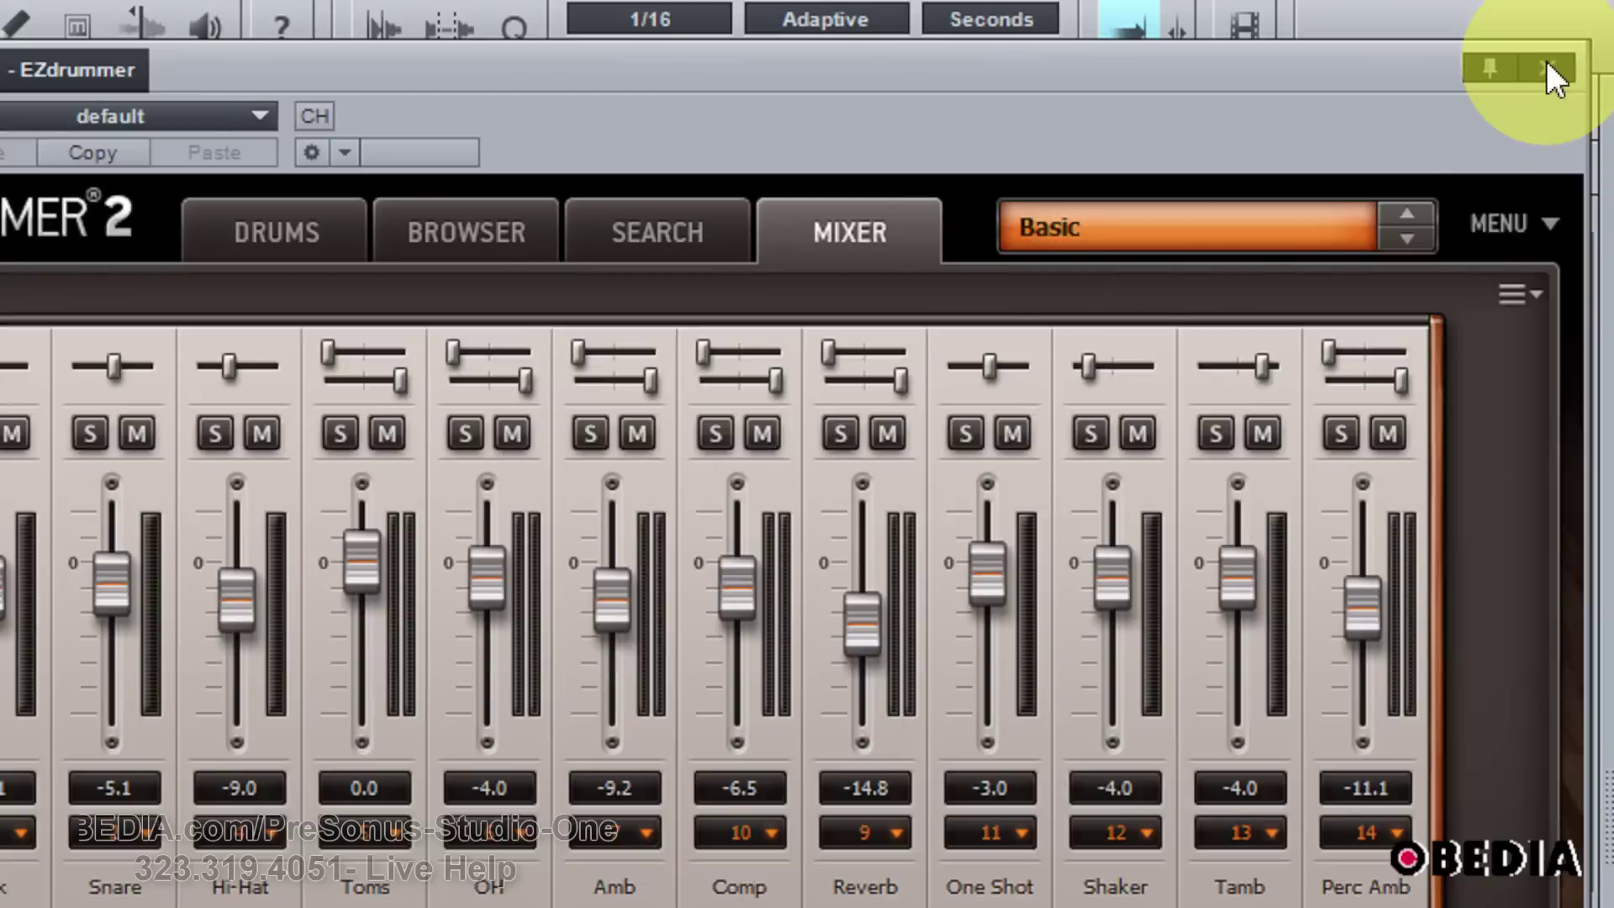
{"action": "left_click", "coordinate": [1491, 65]}
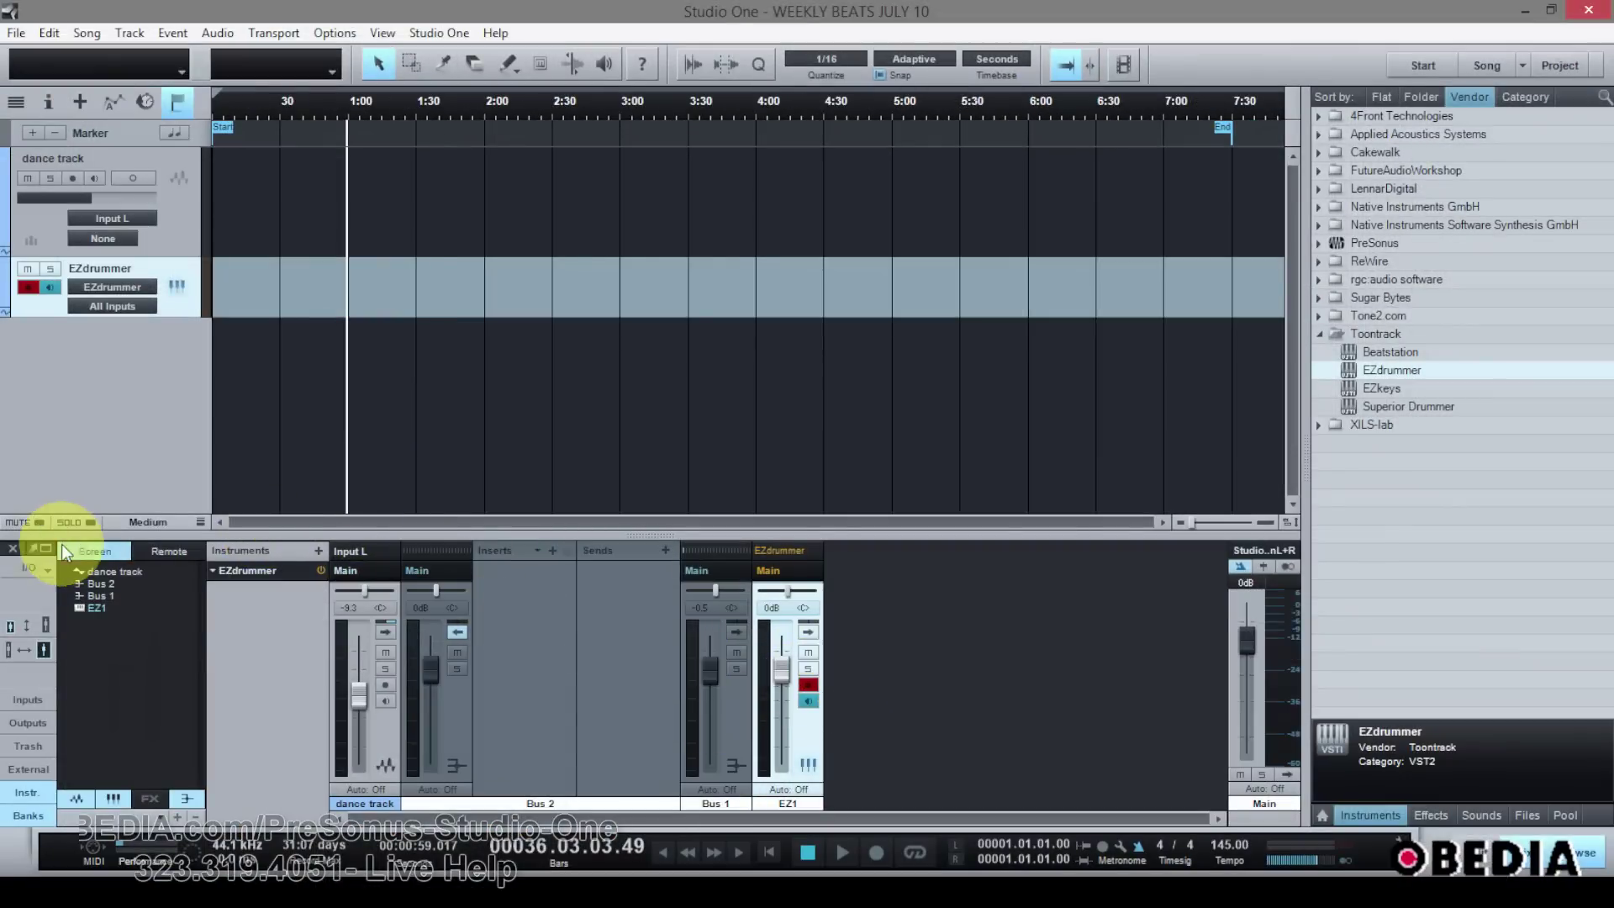
Hide and reshow the Console with F3, then reopen EZdrummer 2 from its track header.
{"action": "left_click", "coordinate": [12, 548]}
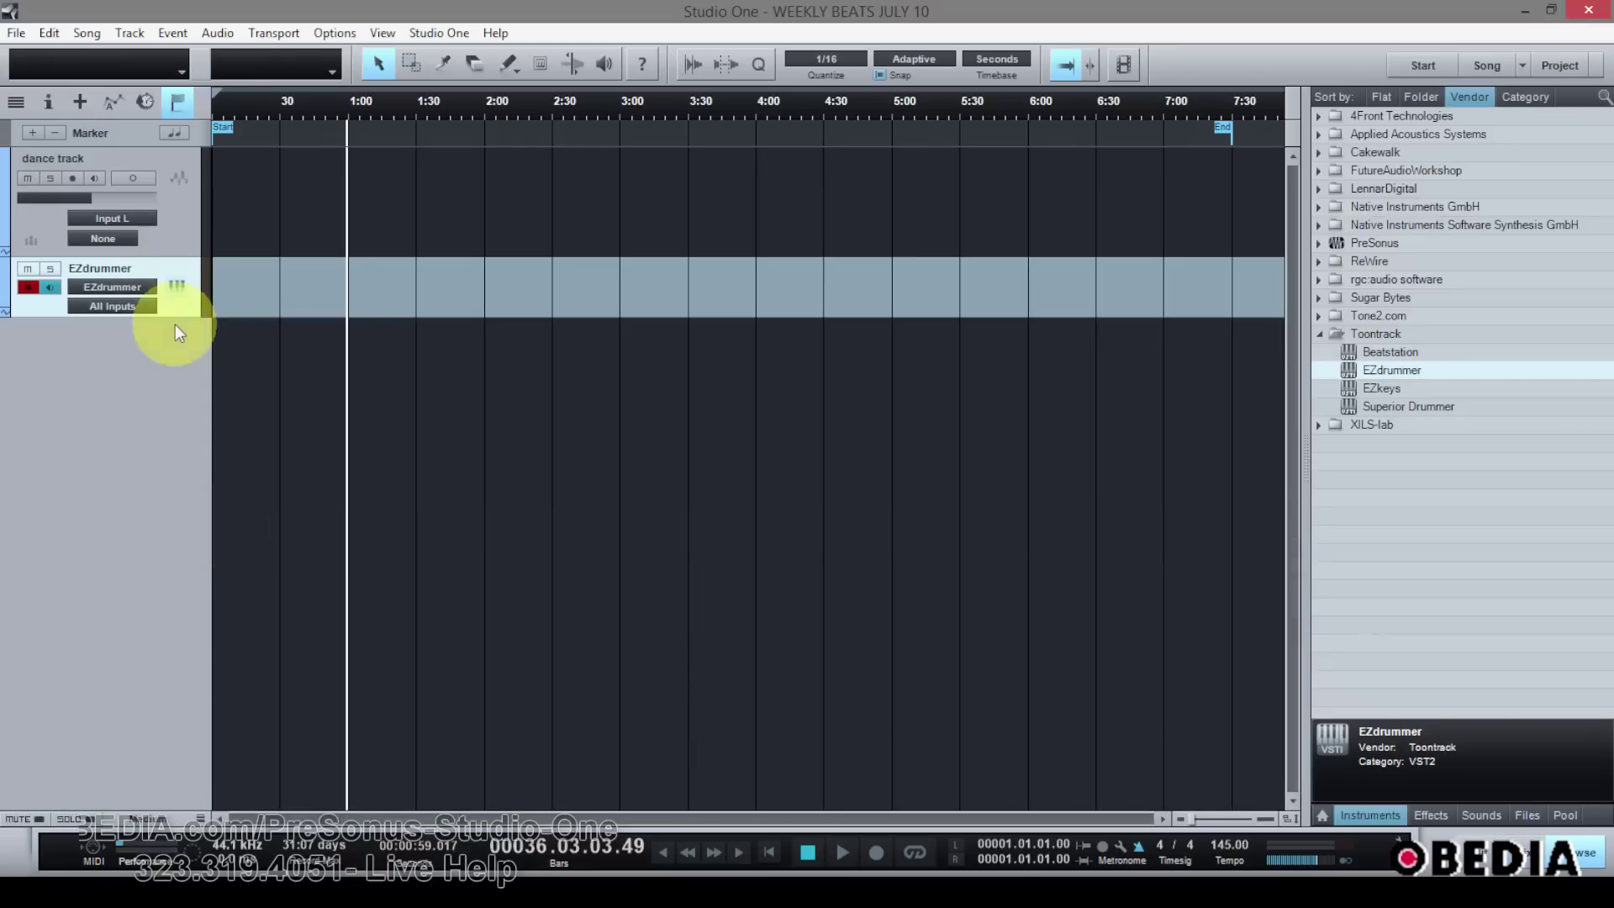
{"action": "key", "text": "F3"}
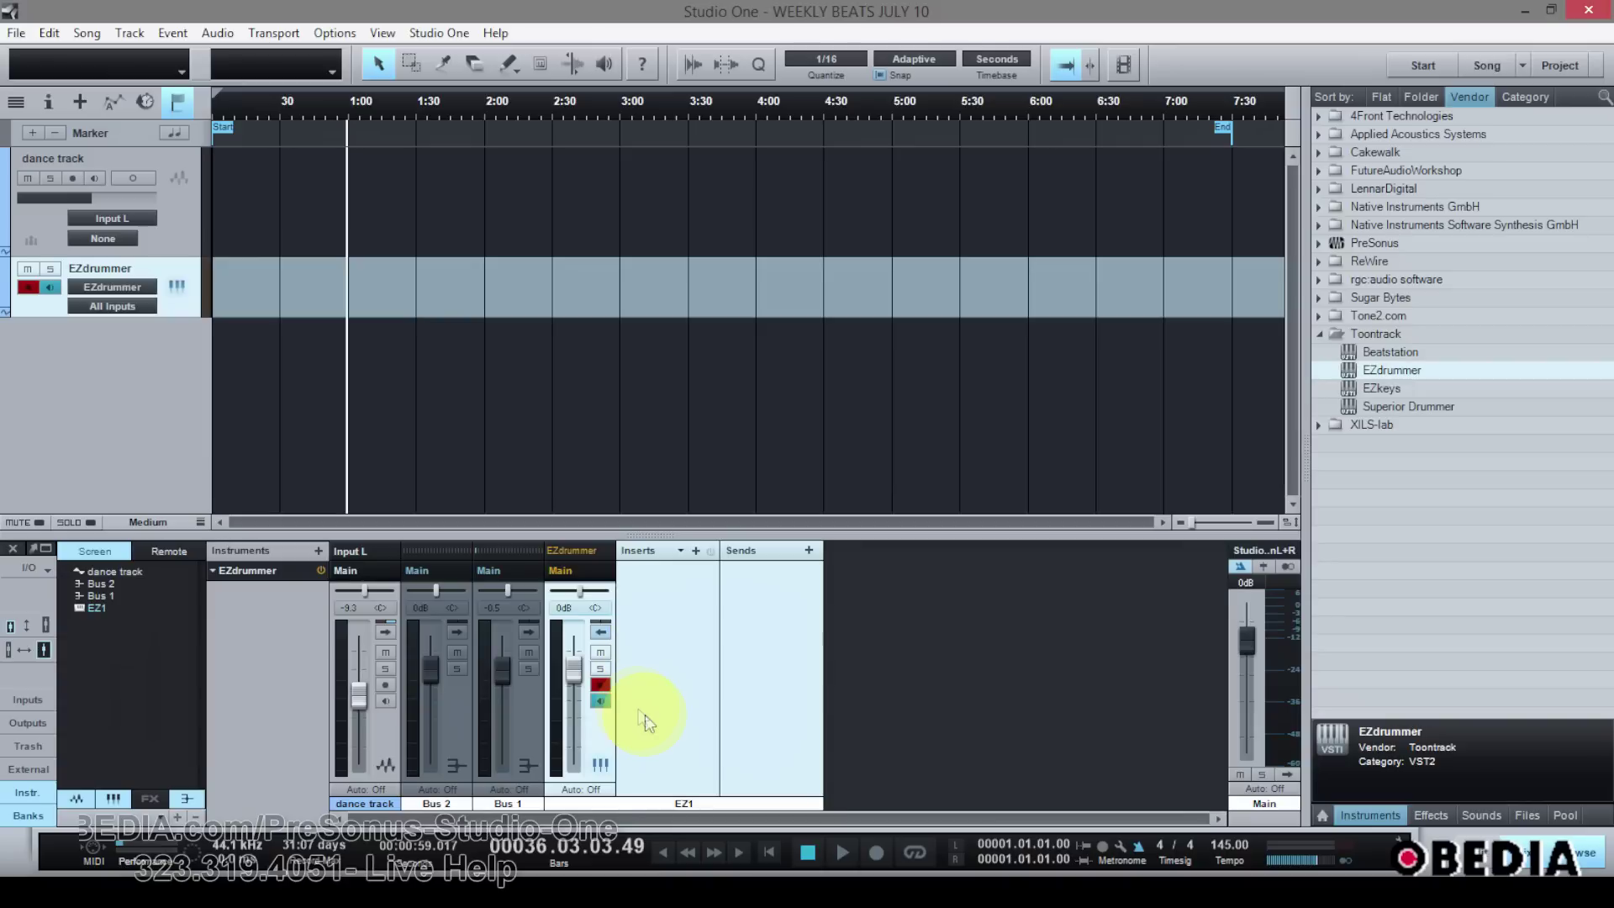
{"action": "left_click", "coordinate": [179, 286]}
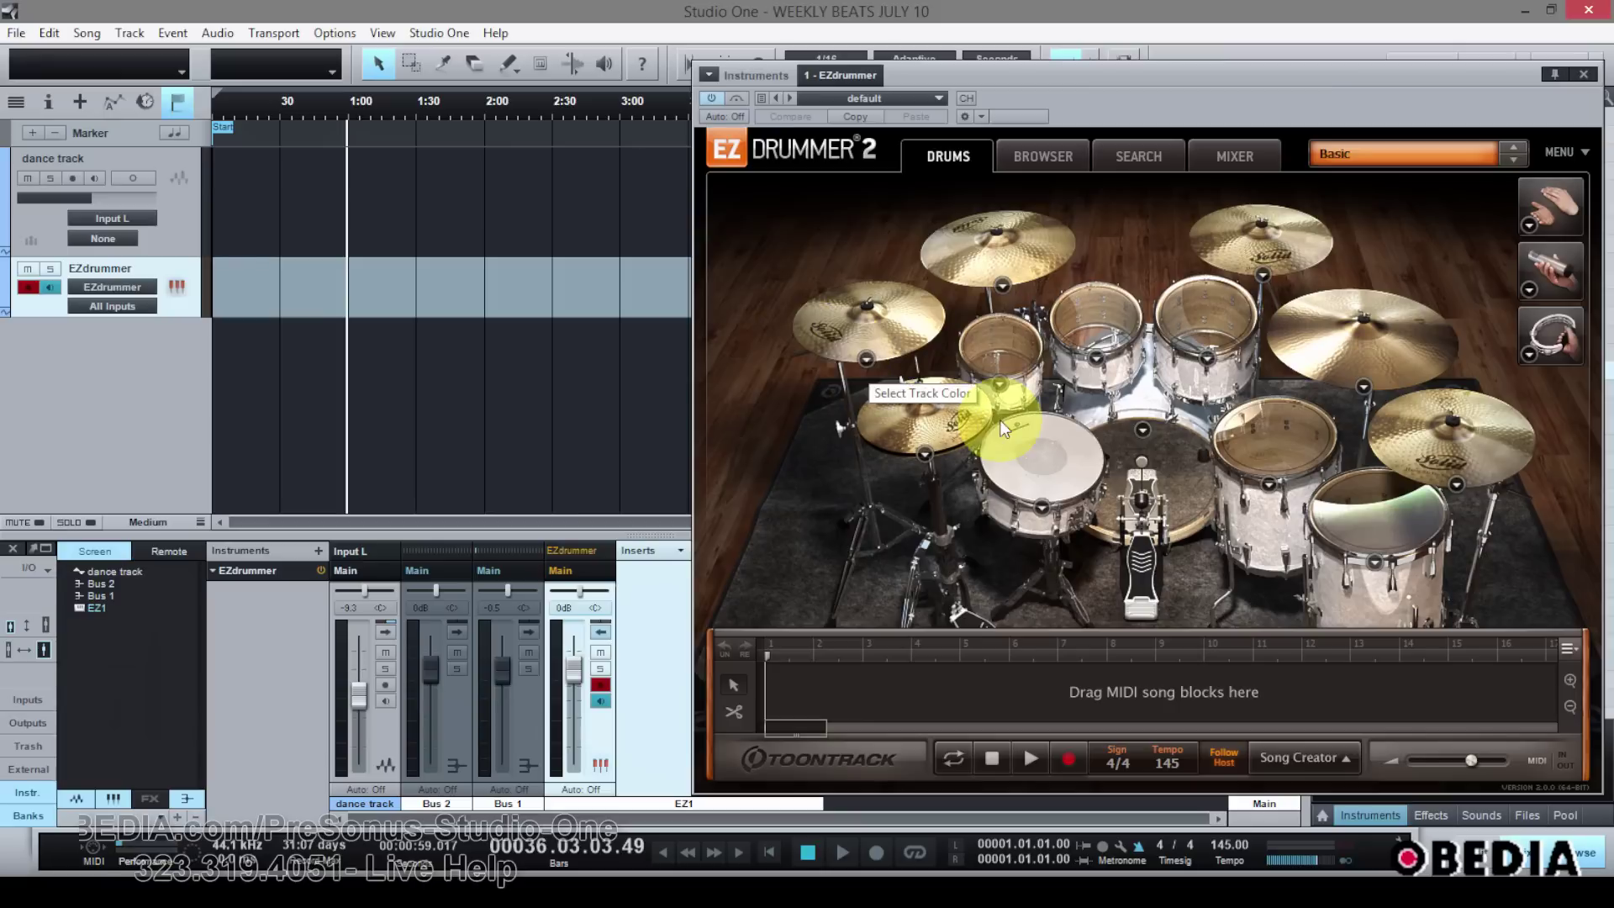
{"action": "left_click", "coordinate": [1054, 474]}
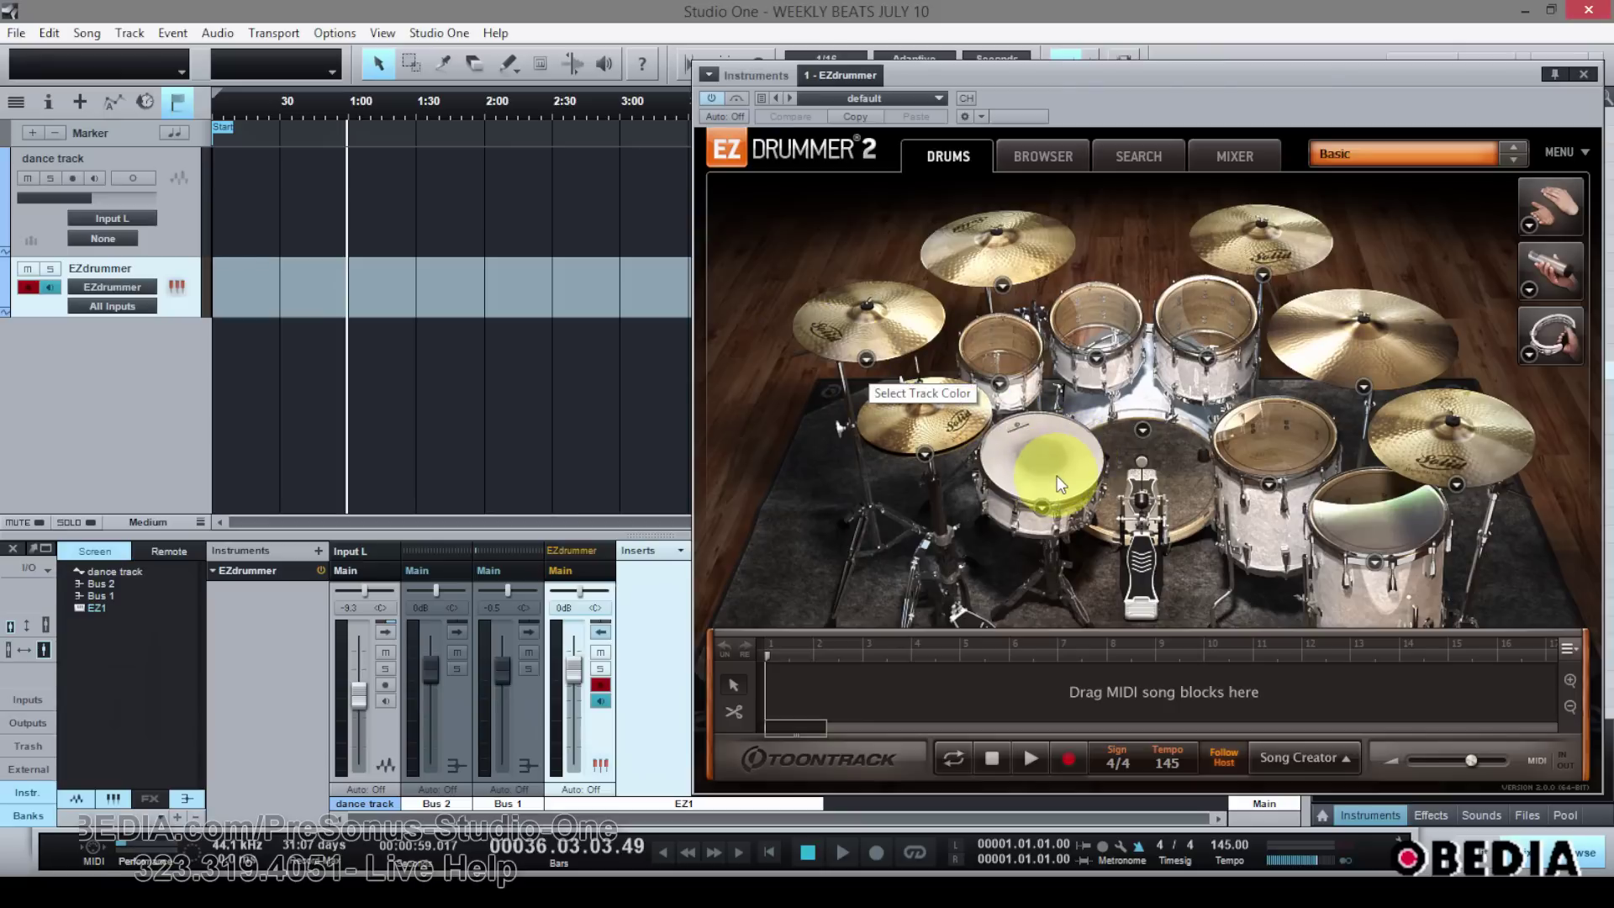
{"action": "left_click", "coordinate": [1147, 531]}
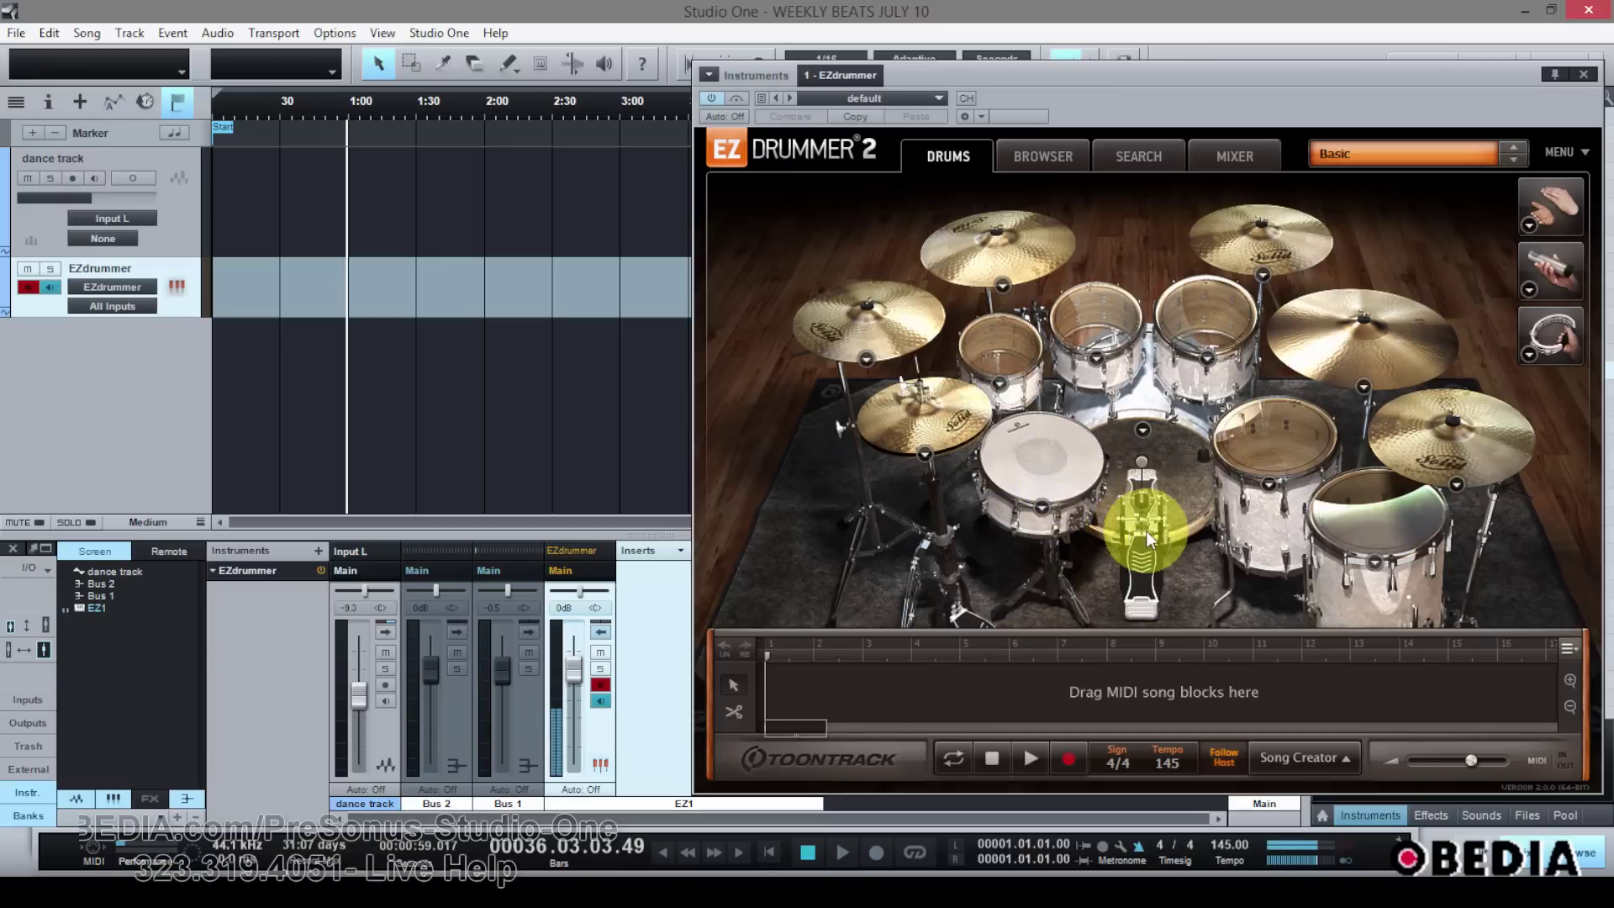
{"action": "left_click", "coordinate": [1147, 531]}
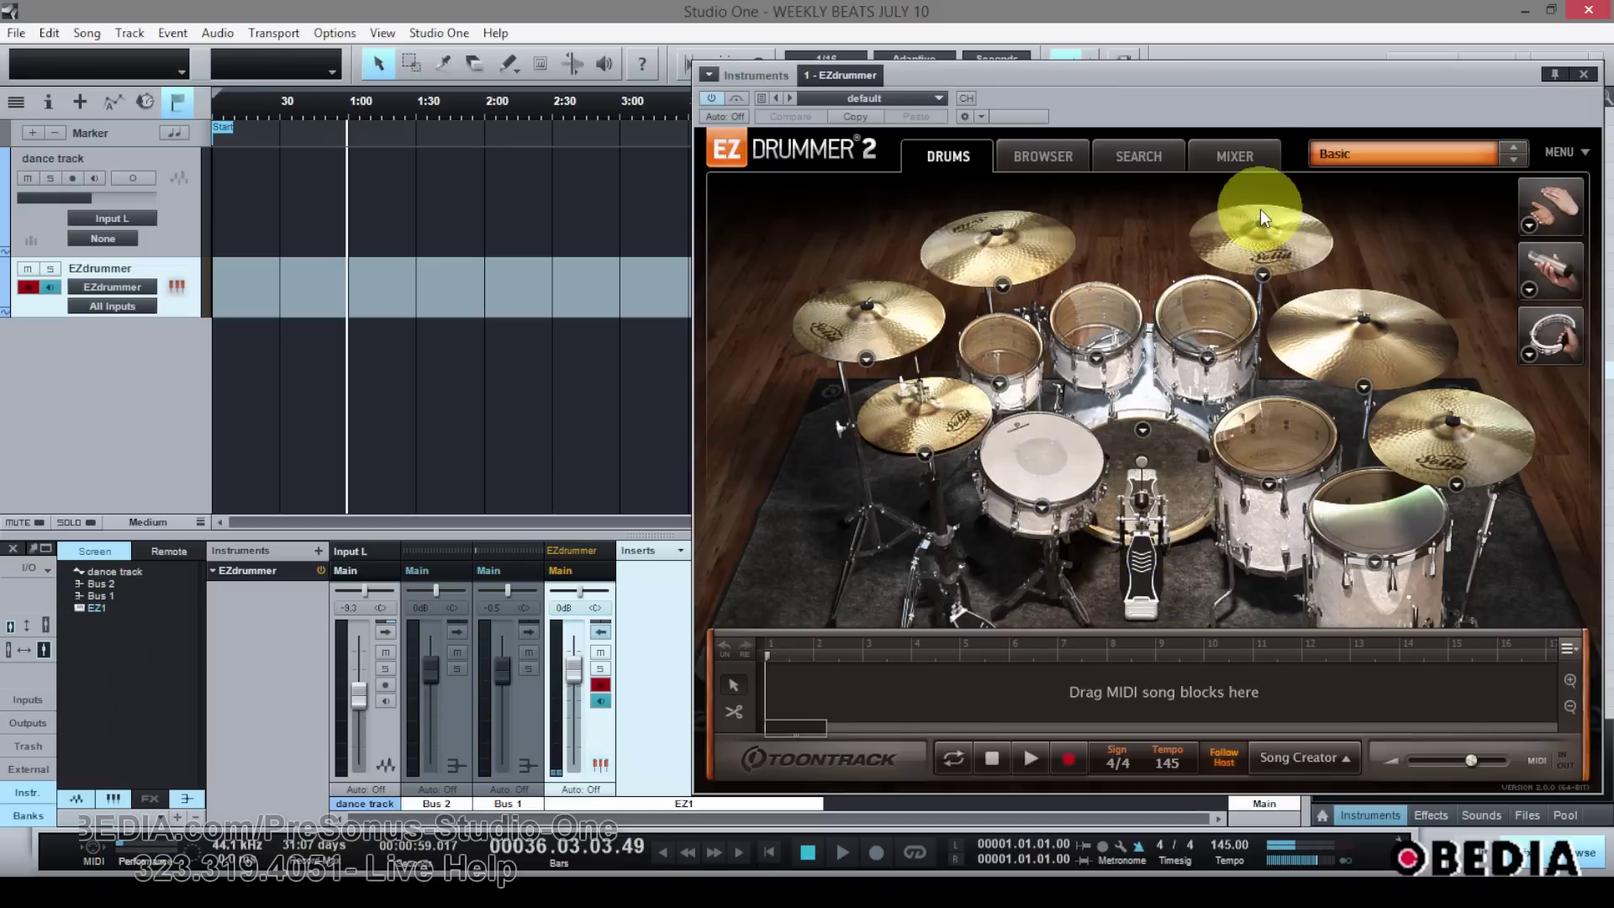
{"action": "left_click", "coordinate": [1270, 163]}
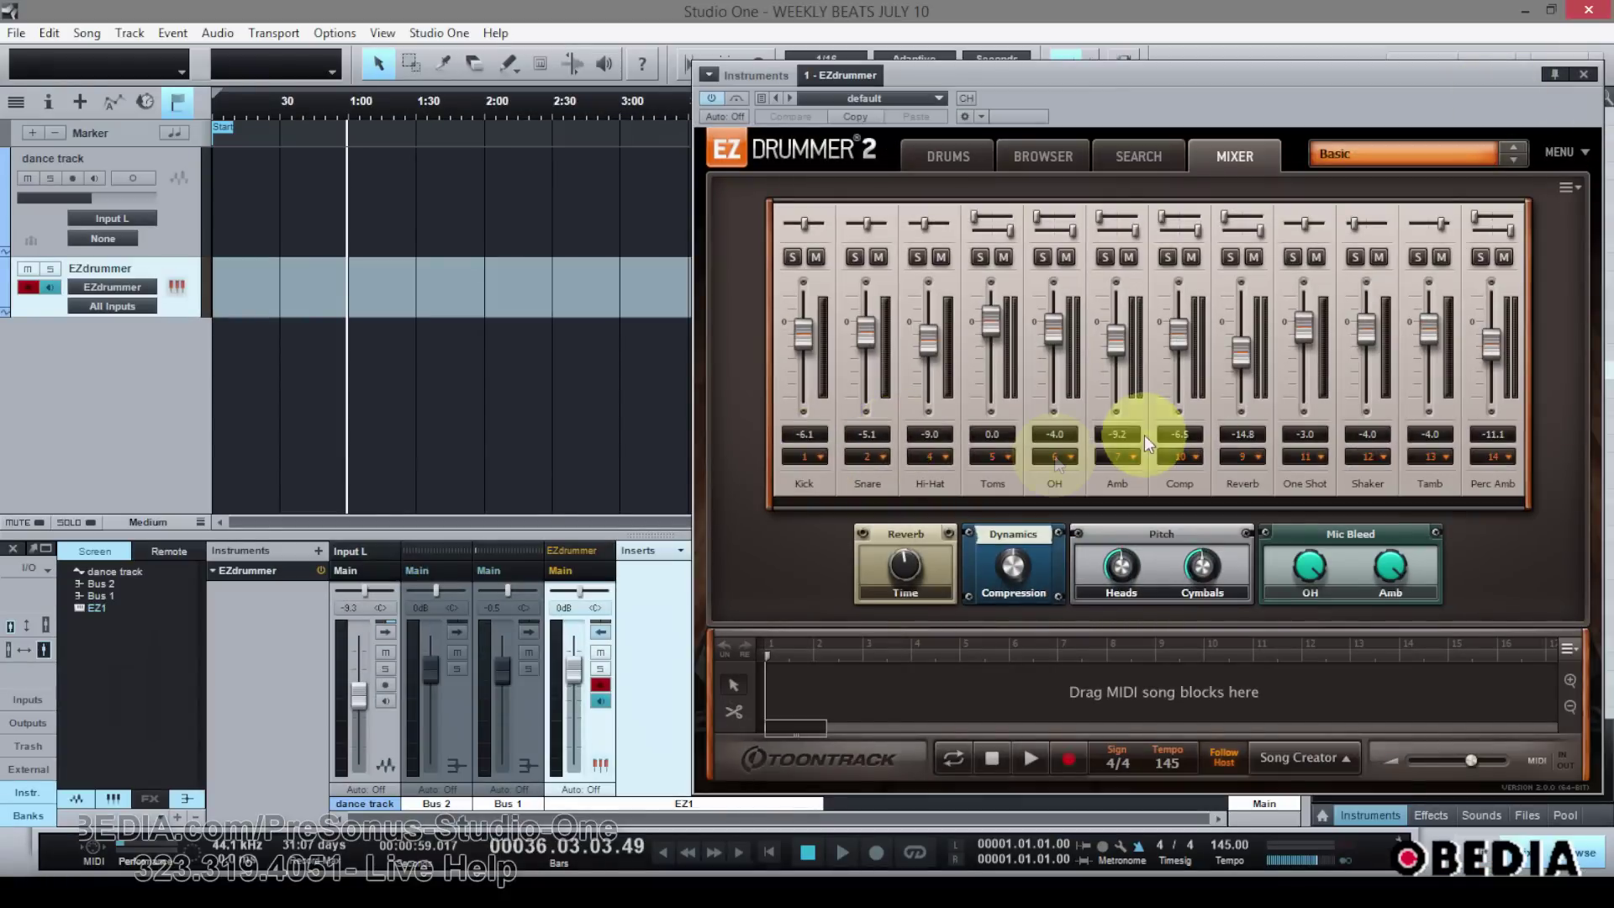
{"action": "left_click", "coordinate": [936, 158]}
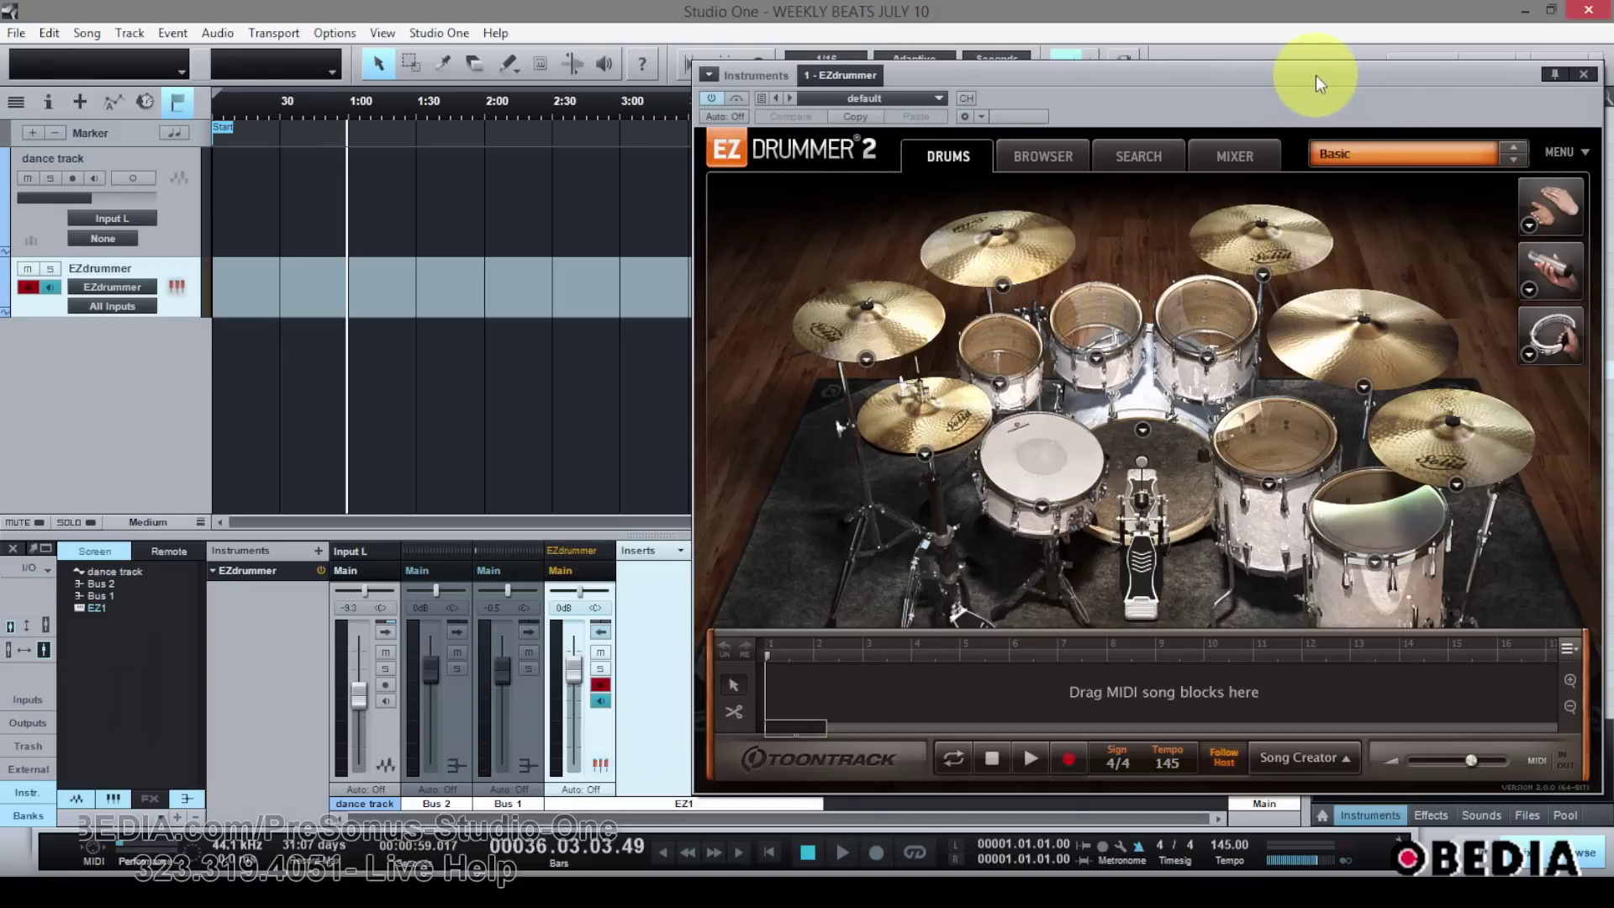
{"action": "left_click_drag", "start_coordinate": [1324, 76], "coordinate": [1613, 59]}
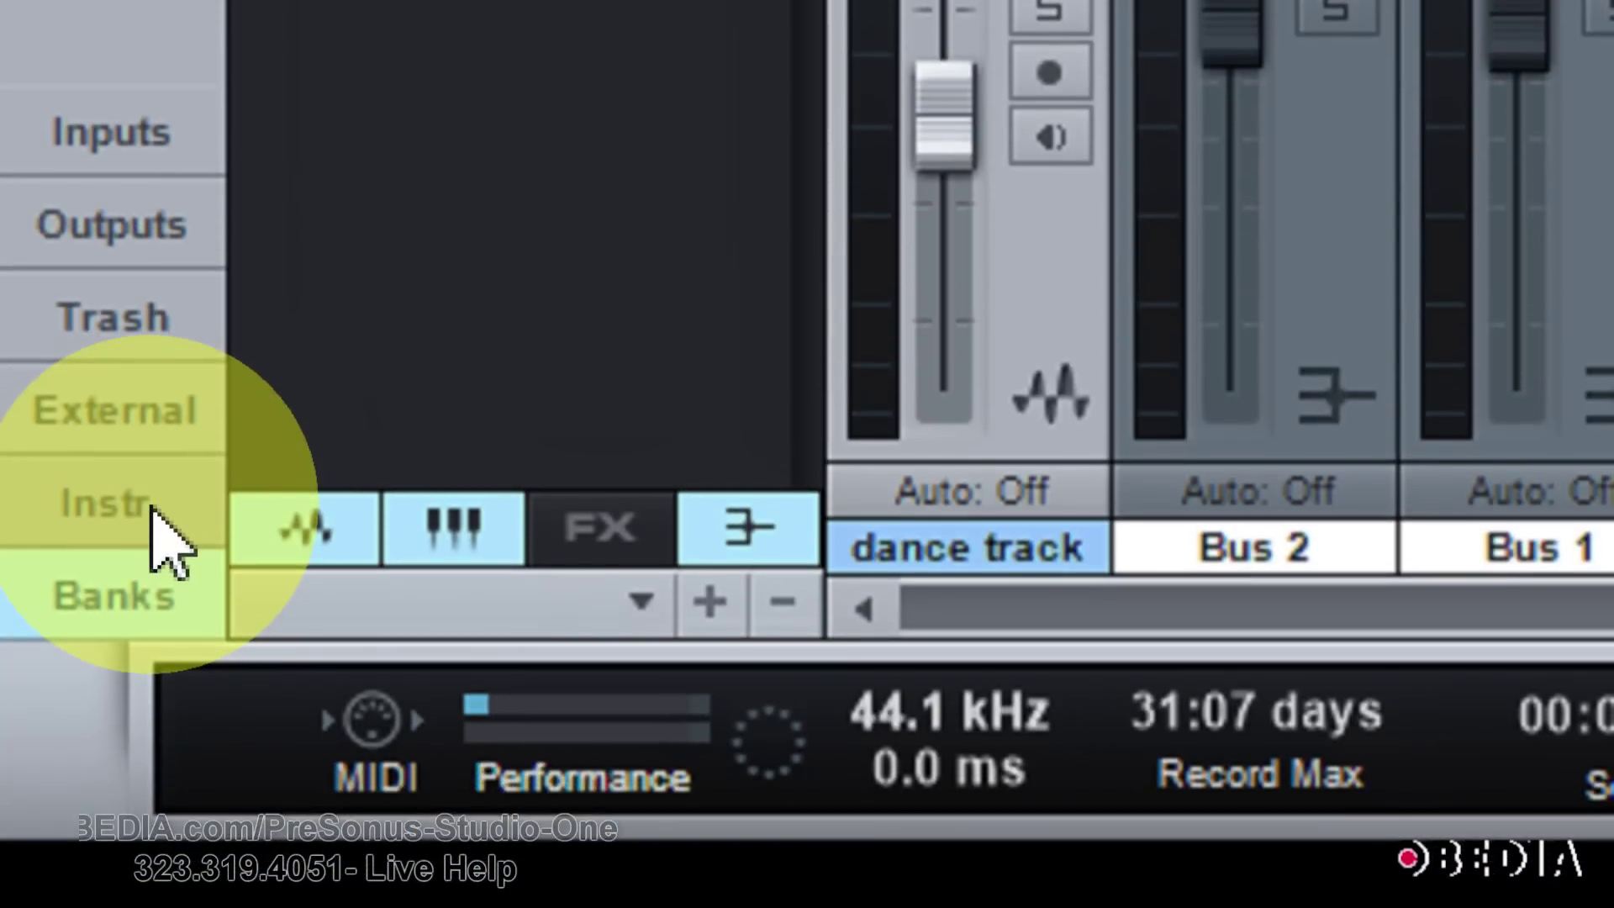
Show the Console's Instruments list containing EZdrummer.
{"action": "left_click", "coordinate": [153, 508]}
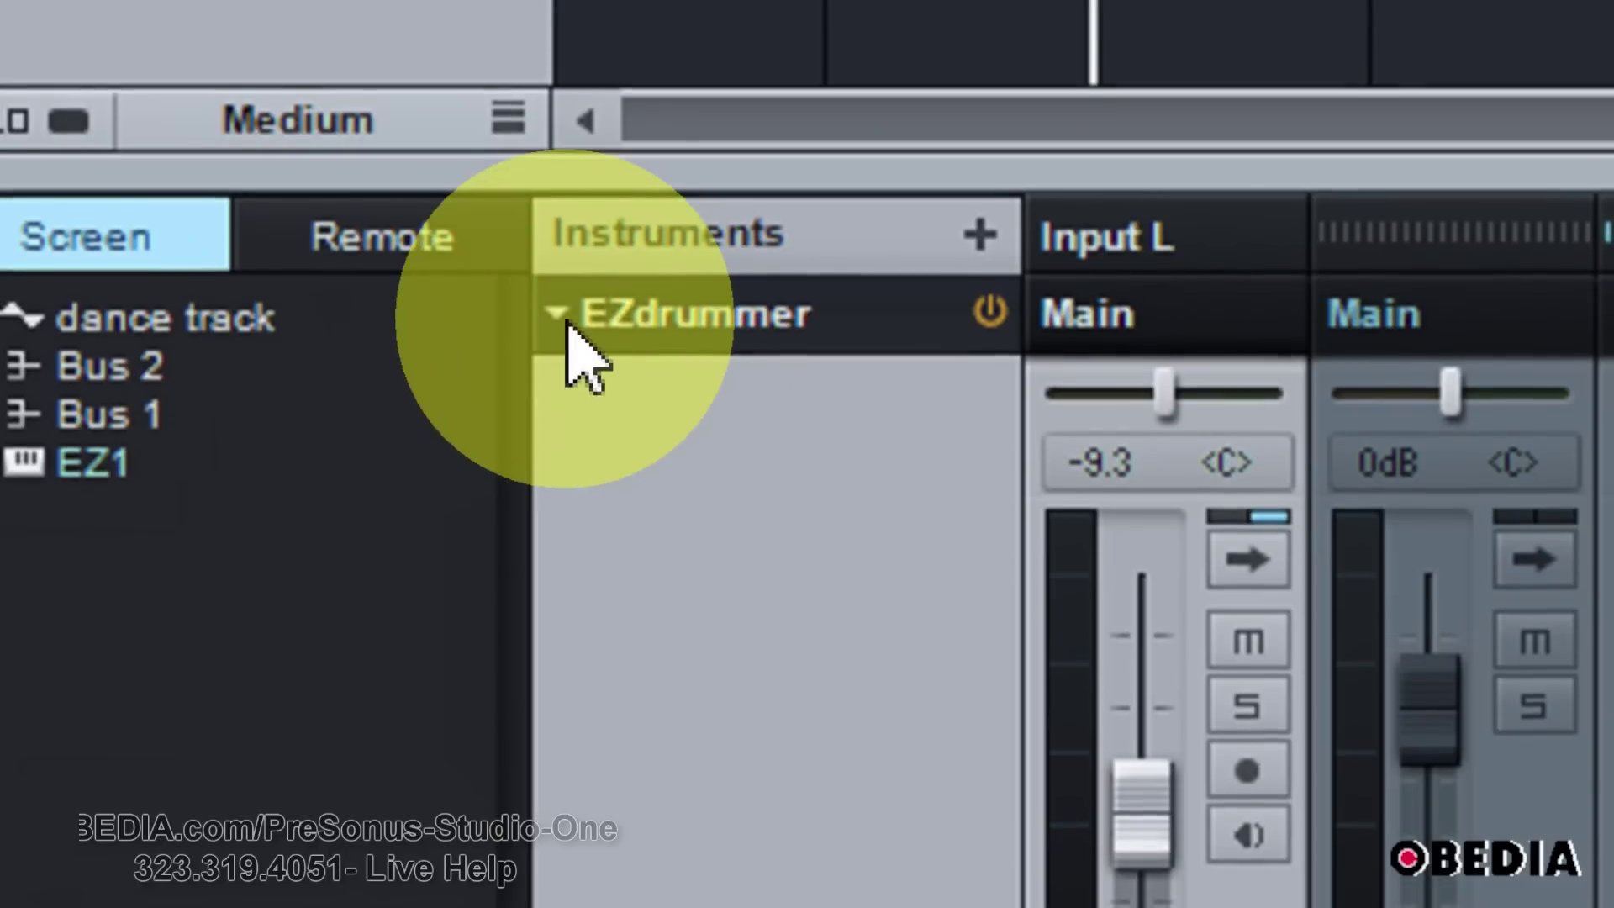
Expand EZdrummer in the Instruments list and enable outputs EZ2 through EZ6.
{"action": "right_click", "coordinate": [559, 294]}
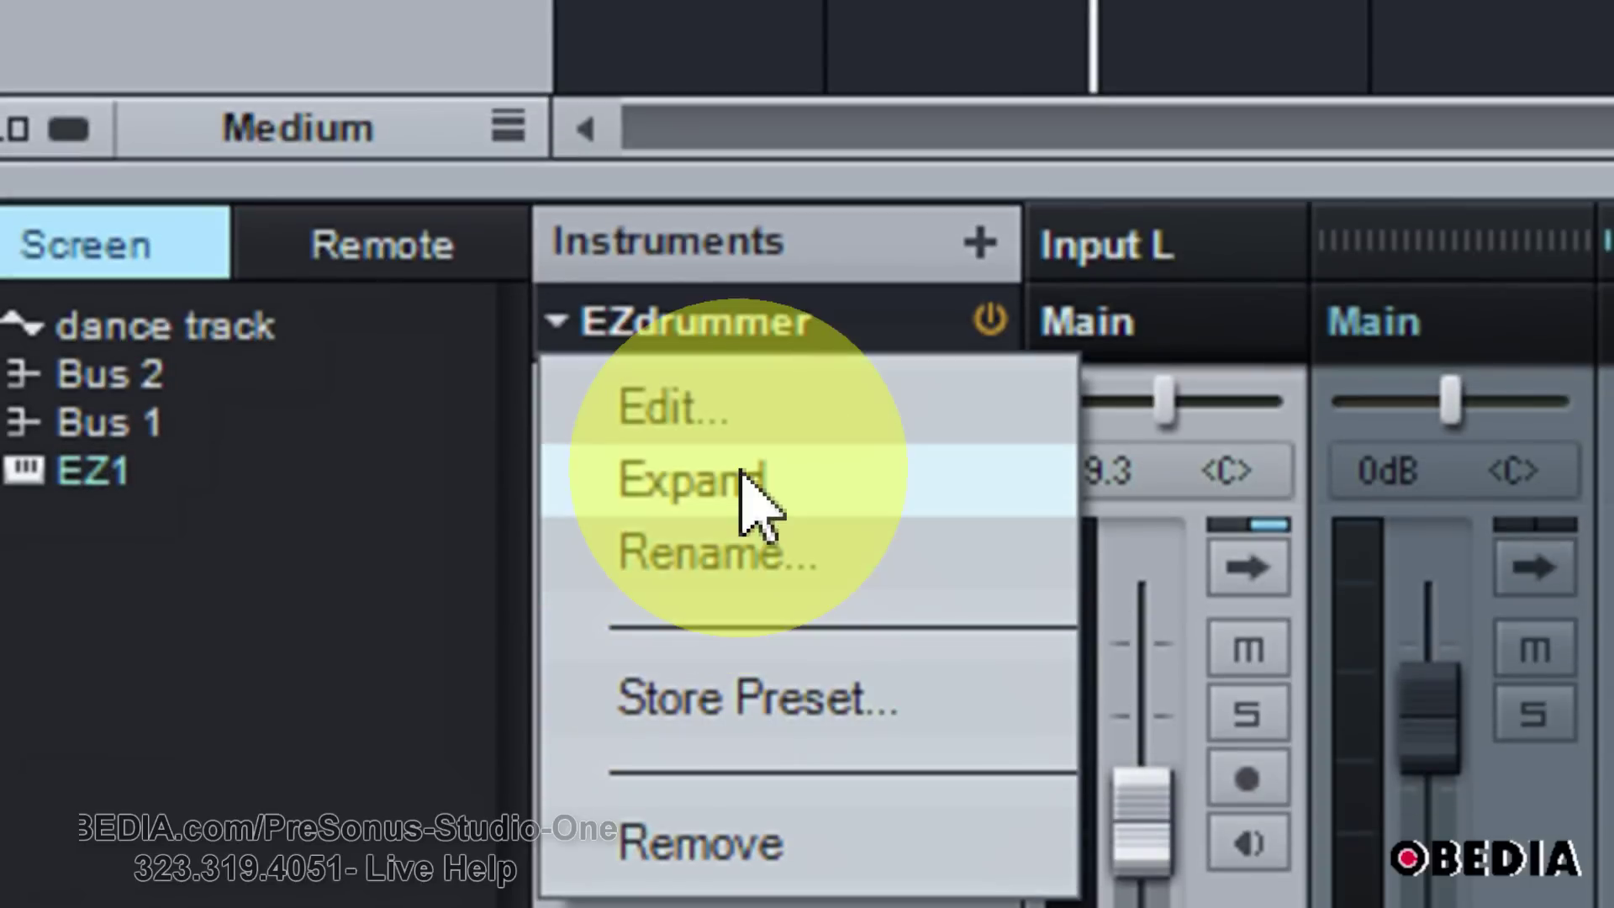
{"action": "left_click", "coordinate": [744, 505]}
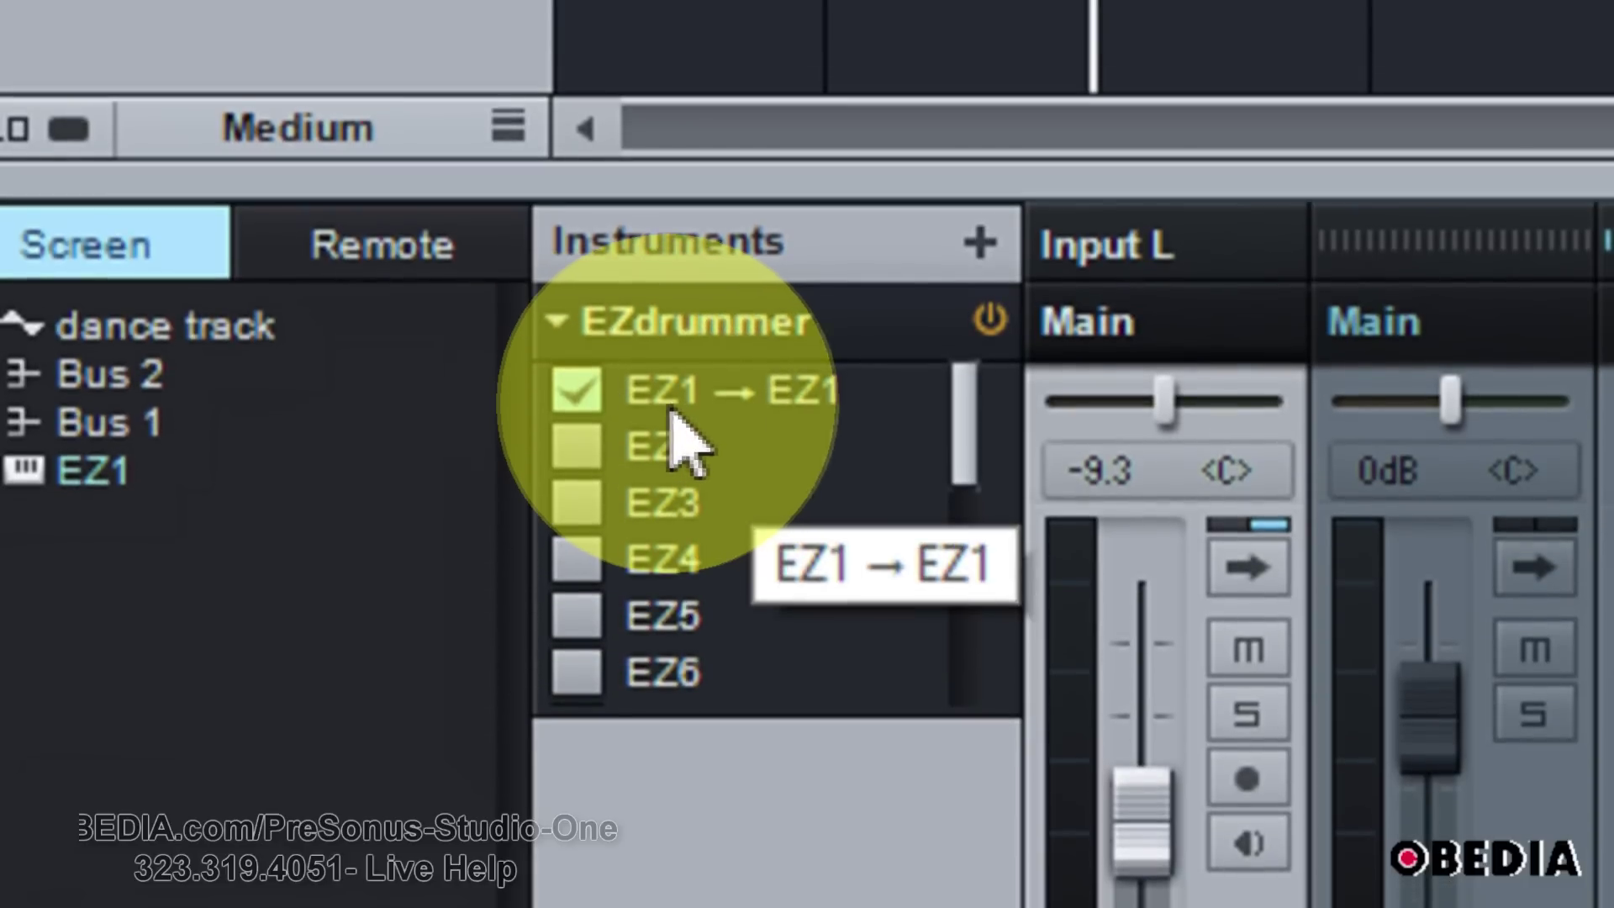
{"action": "left_click", "coordinate": [577, 455]}
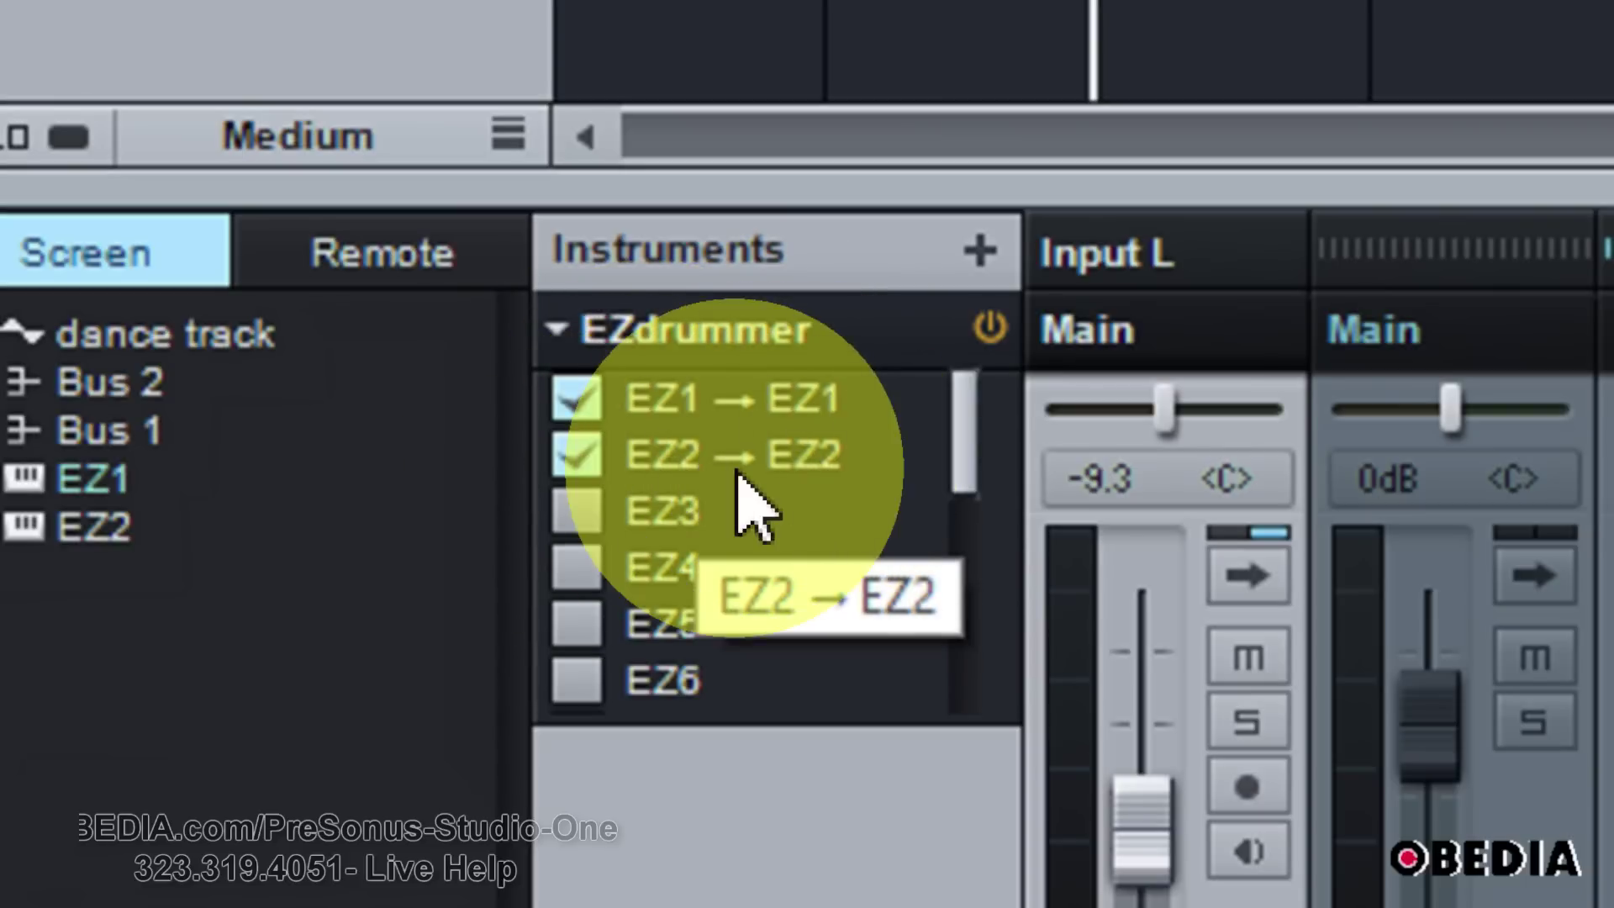
{"action": "left_click", "coordinate": [577, 510]}
{"action": "left_click", "coordinate": [578, 569]}
{"action": "left_click", "coordinate": [577, 580]}
{"action": "left_click", "coordinate": [576, 637]}
Enable EZdrummer outputs EZ7 through EZ12 as console channels.
{"action": "scroll", "coordinate": [588, 570], "scroll_direction": "down", "scroll_amount": 3}
{"action": "left_click", "coordinate": [577, 452]}
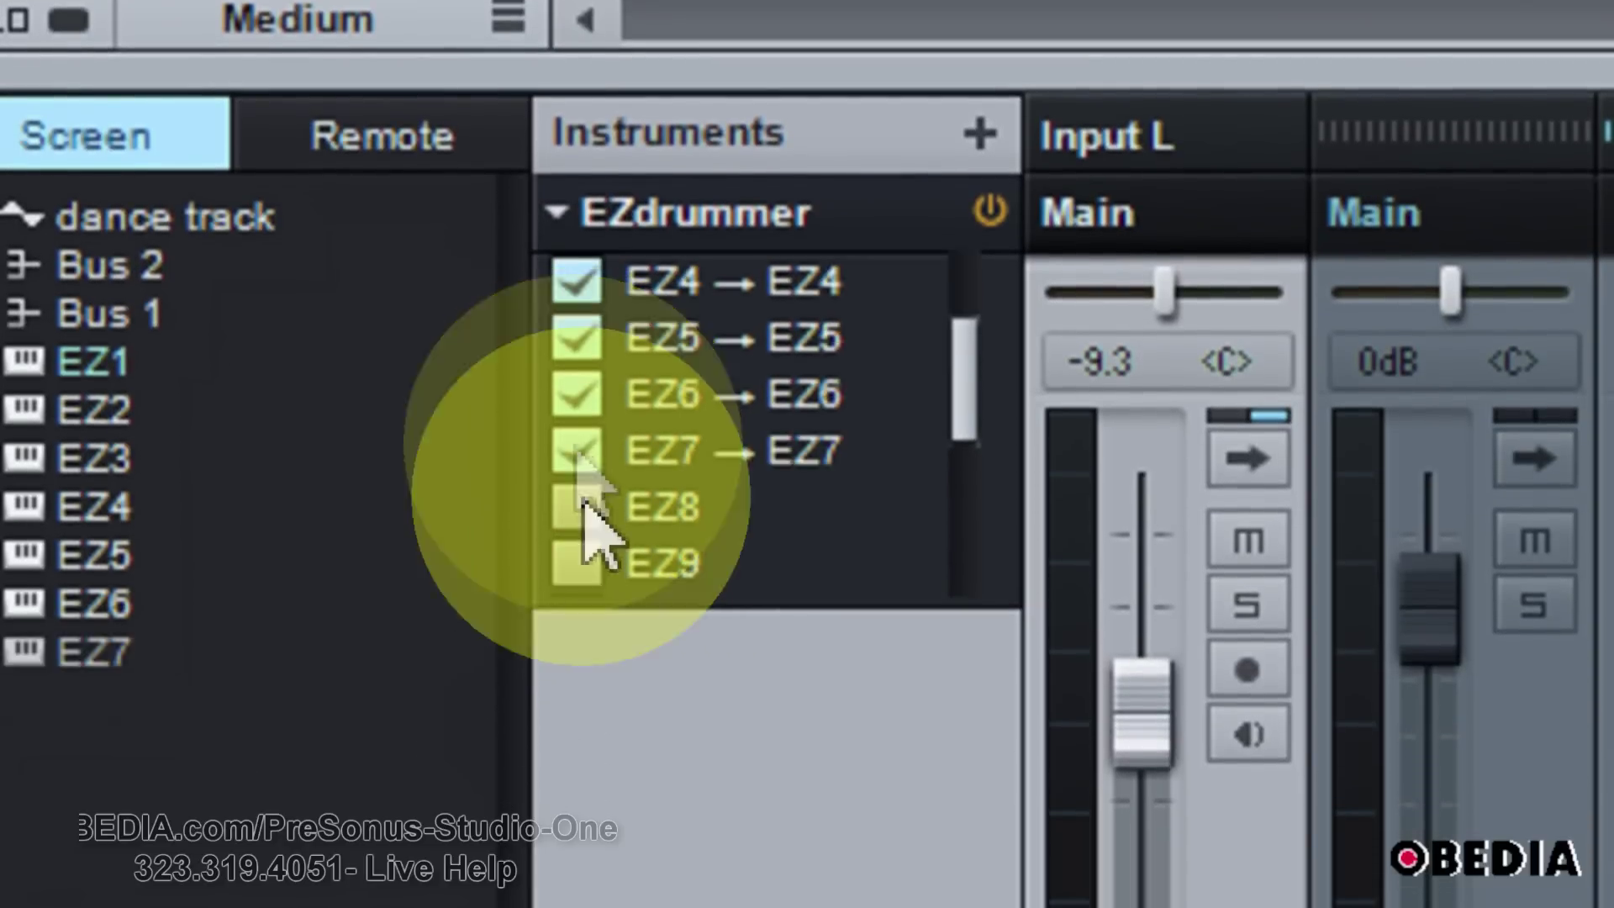
{"action": "left_click", "coordinate": [577, 508]}
{"action": "scroll", "coordinate": [589, 533], "scroll_direction": "down", "scroll_amount": 3}
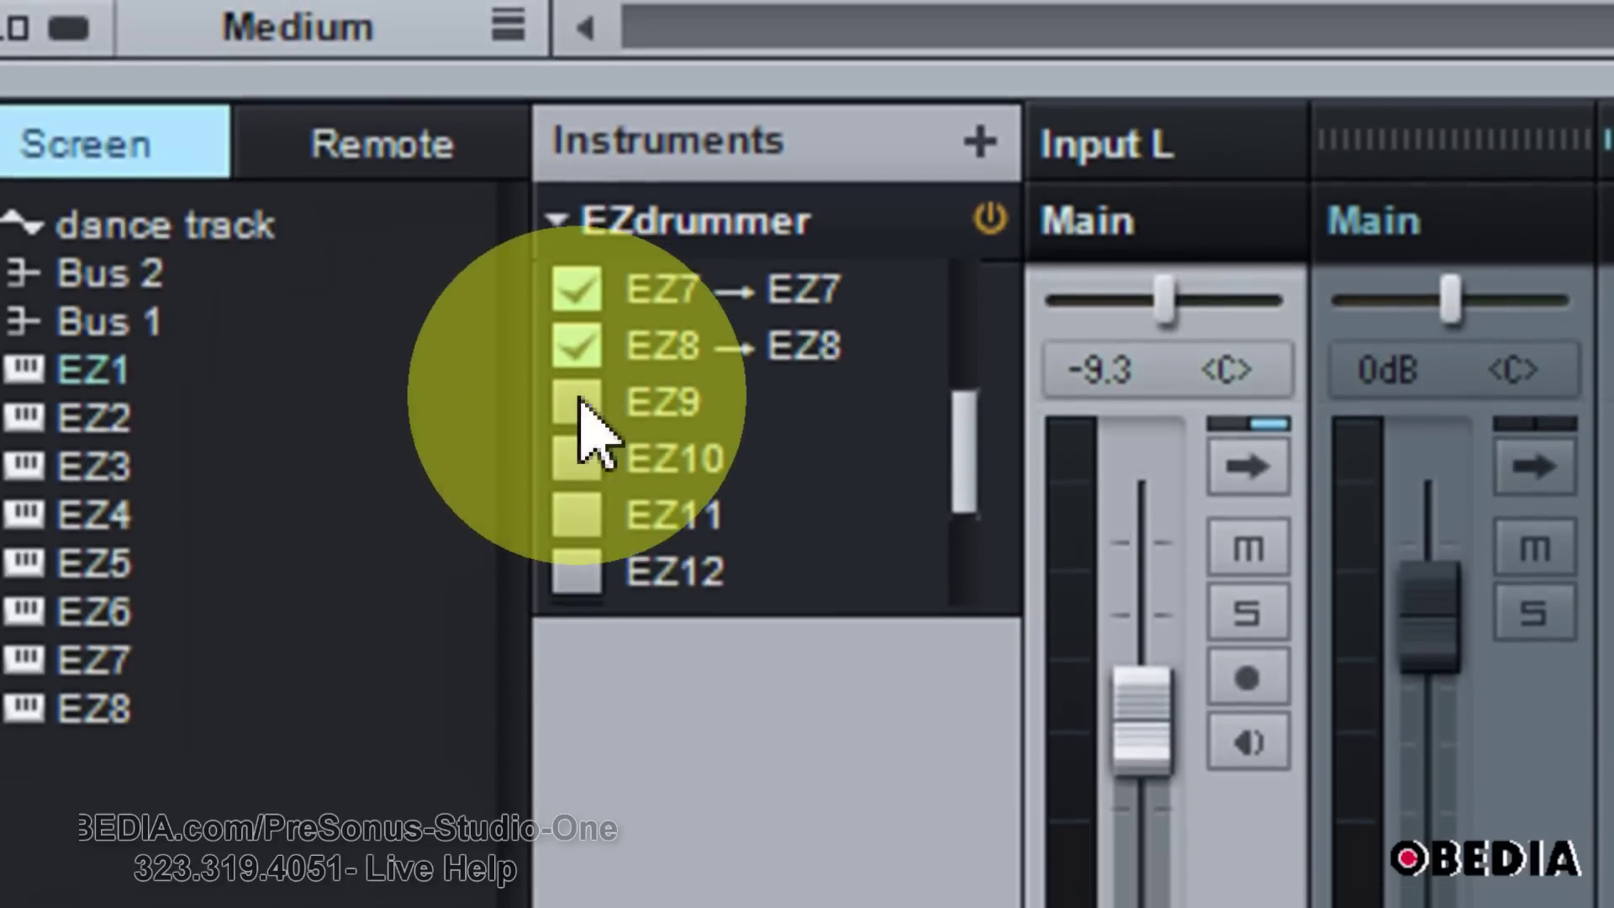
{"action": "left_click", "coordinate": [578, 402]}
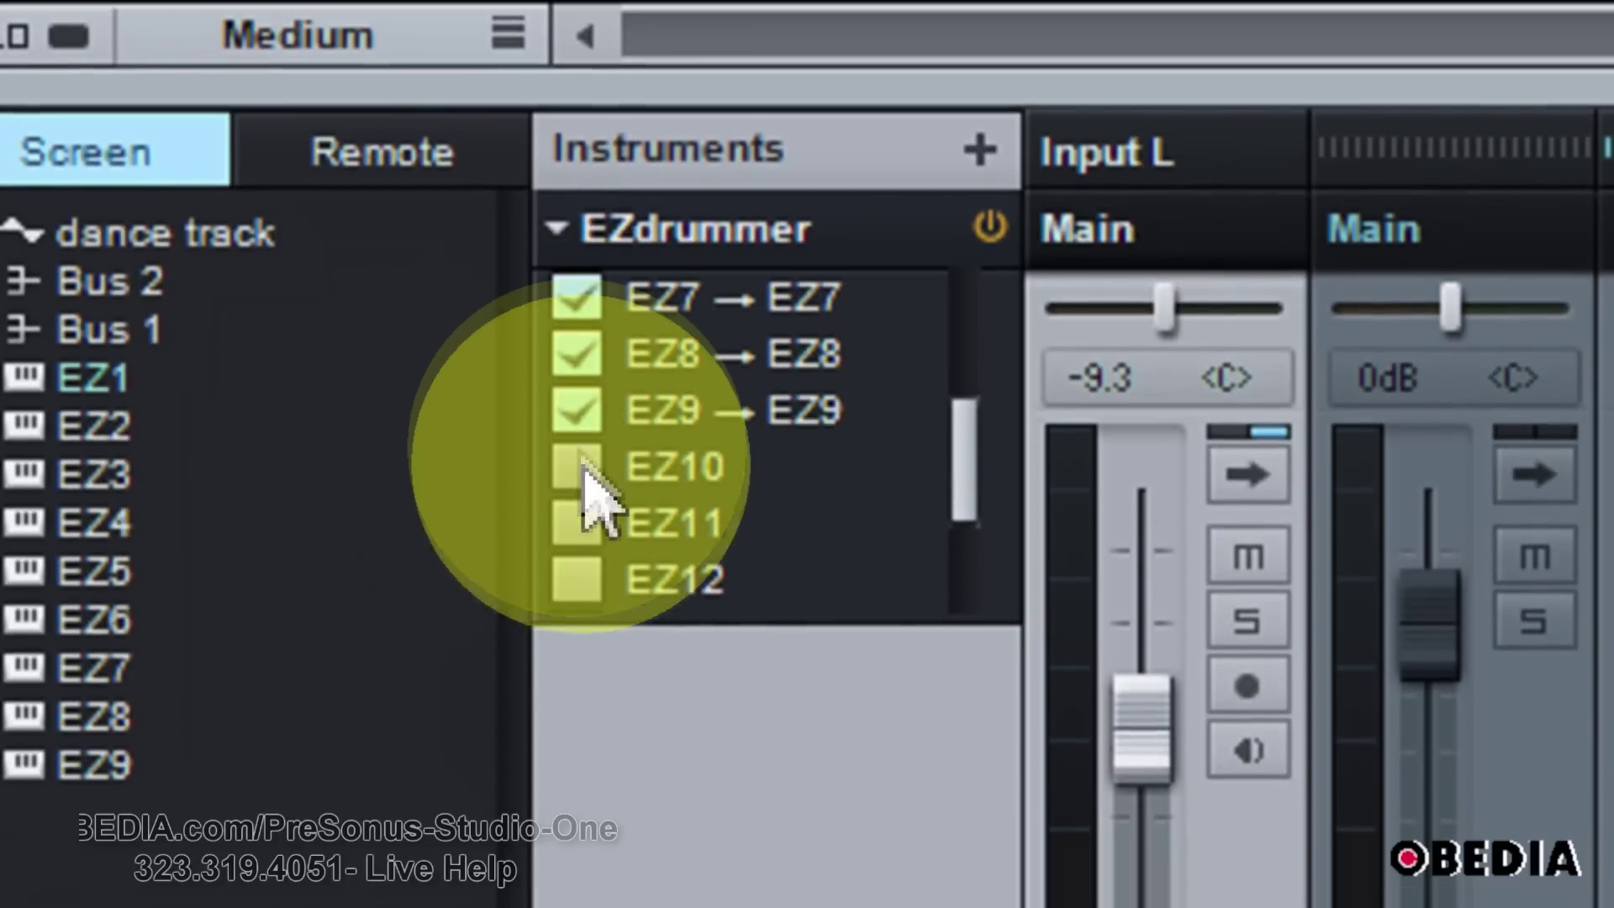
{"action": "left_click", "coordinate": [577, 459]}
{"action": "left_click", "coordinate": [577, 514]}
{"action": "left_click", "coordinate": [580, 571]}
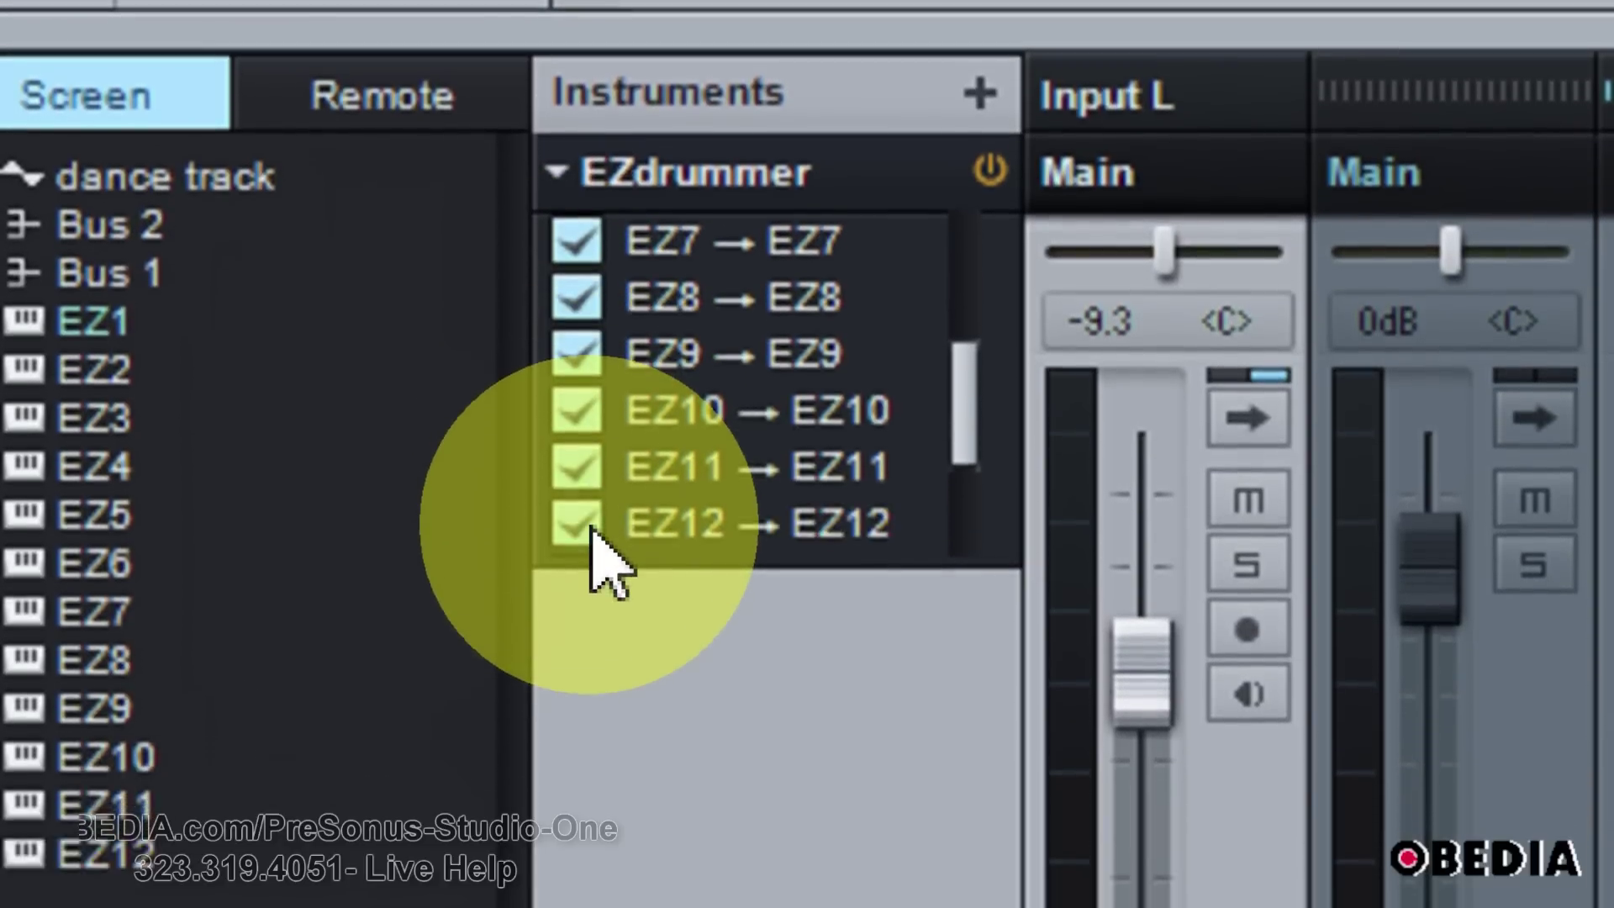
Enable the remaining outputs EZ13 through EZ16 as console channels.
{"action": "scroll", "coordinate": [591, 528], "scroll_direction": "down", "scroll_amount": 3}
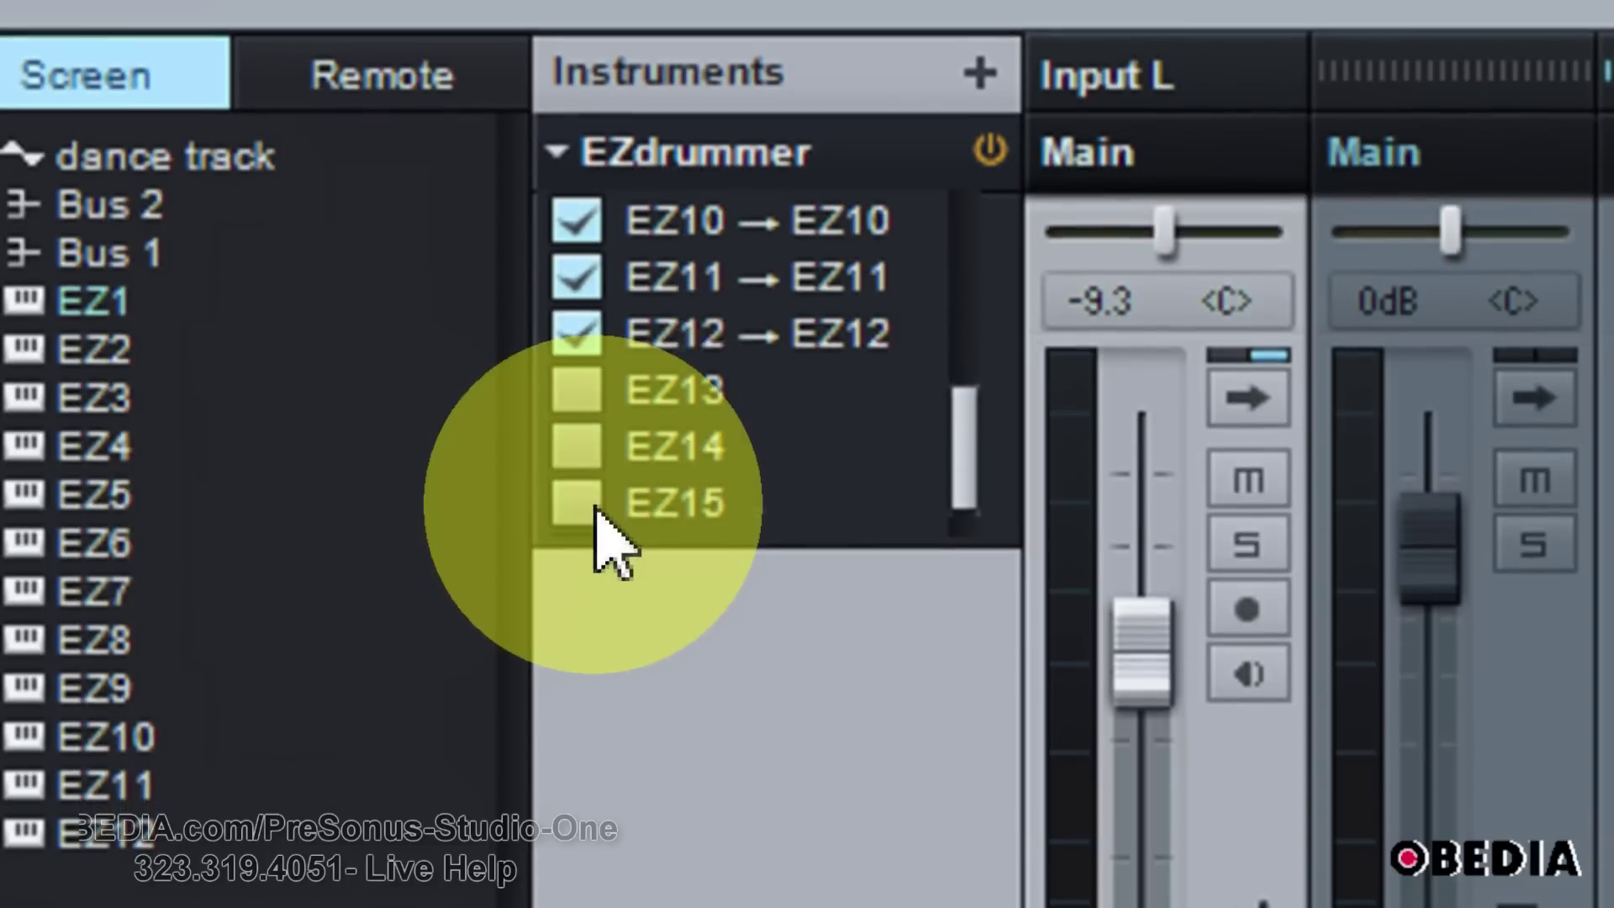
{"action": "left_click", "coordinate": [579, 412]}
{"action": "left_click", "coordinate": [580, 471]}
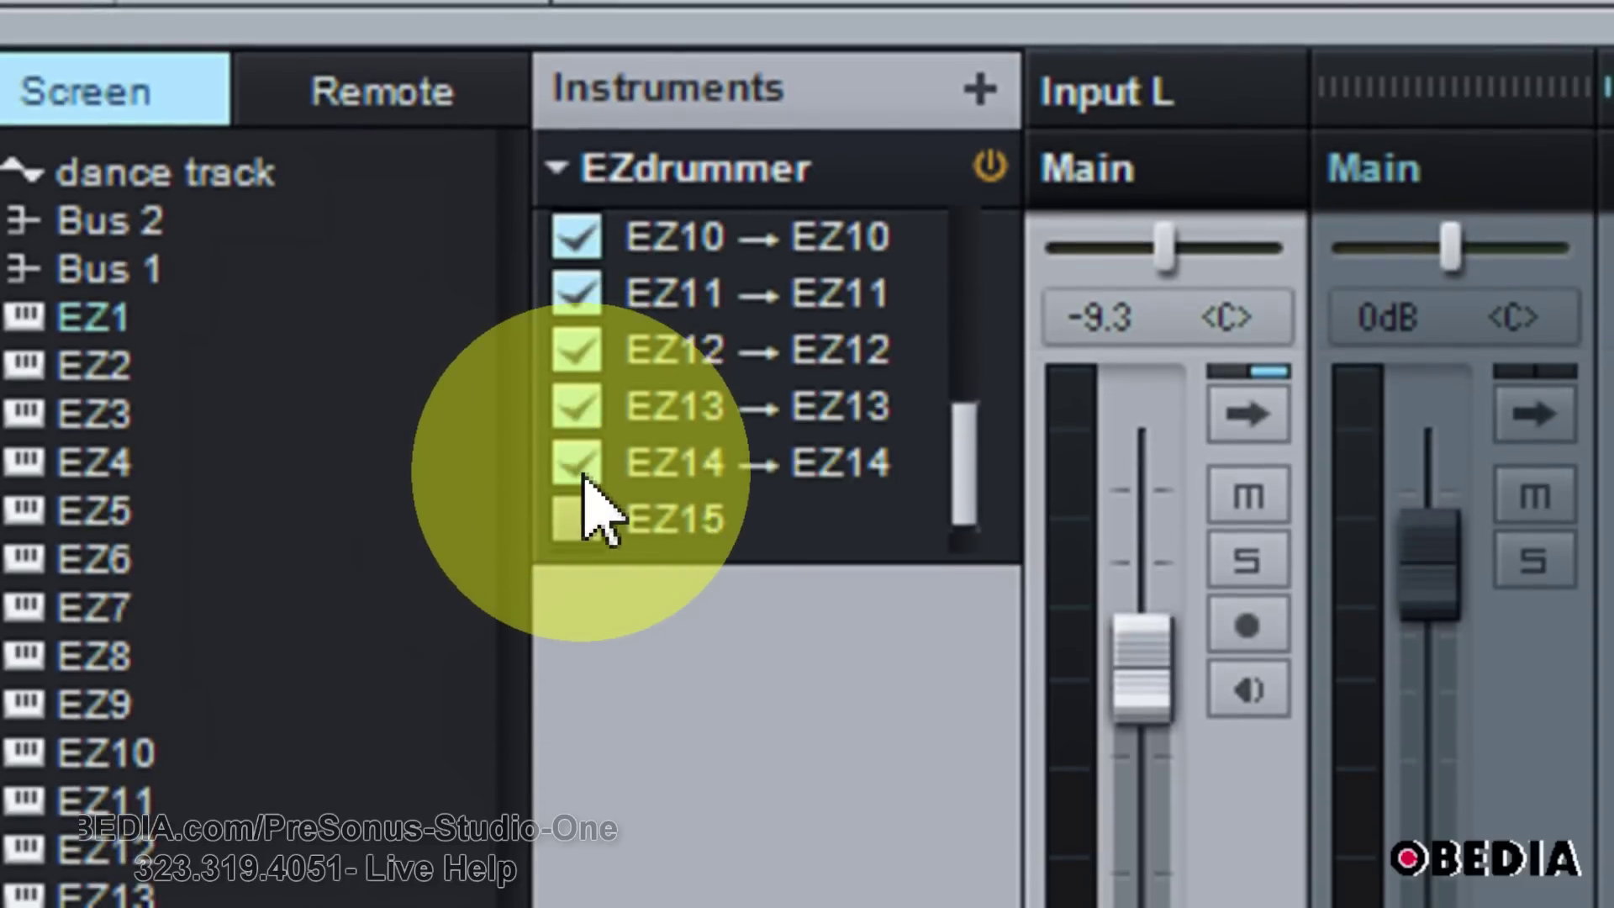
{"action": "scroll", "coordinate": [585, 480], "scroll_direction": "down", "scroll_amount": 1}
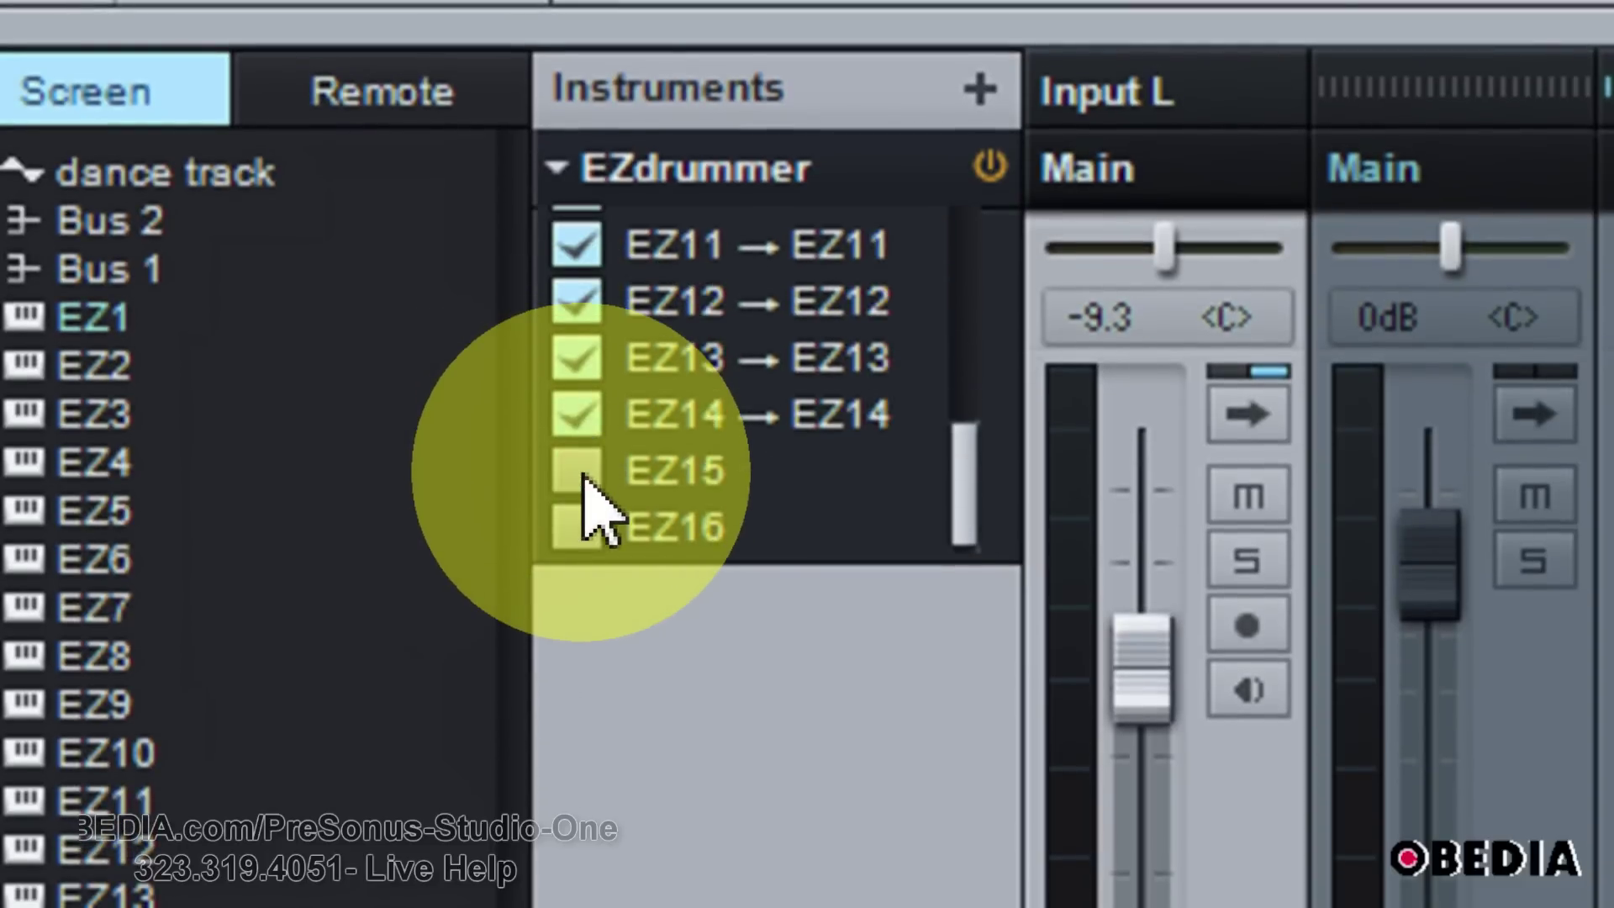
{"action": "left_click", "coordinate": [580, 481]}
{"action": "left_click", "coordinate": [582, 526]}
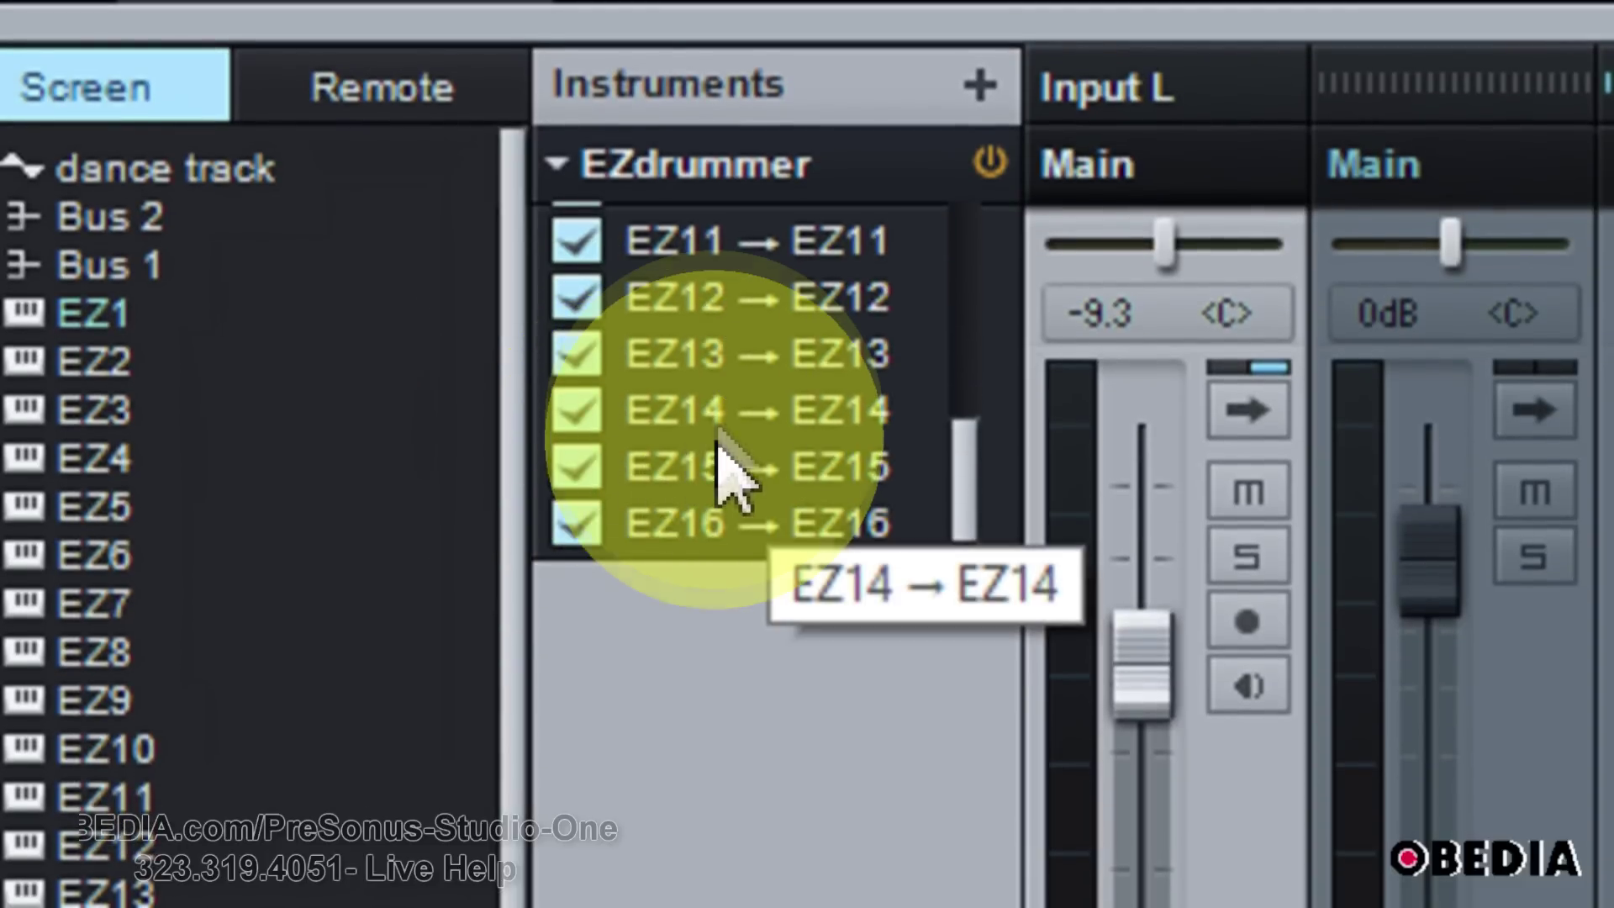
{"action": "scroll", "coordinate": [713, 433], "scroll_direction": "up", "scroll_amount": 4}
{"action": "scroll", "coordinate": [710, 420], "scroll_direction": "down", "scroll_amount": 1}
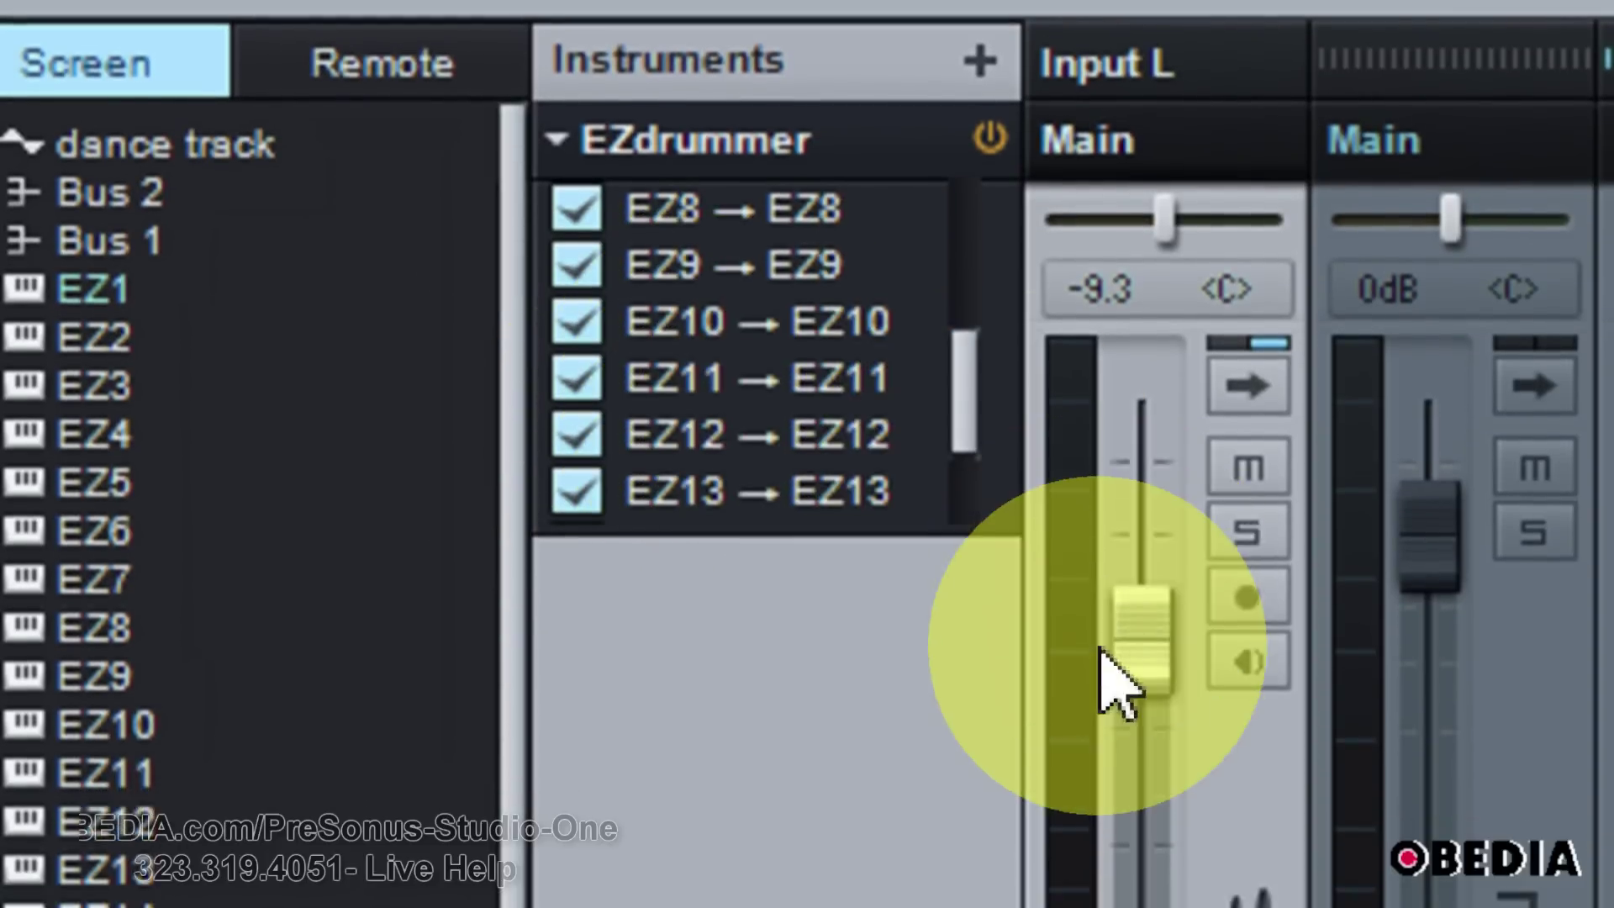
{"action": "scroll", "coordinate": [896, 765], "scroll_direction": "down", "scroll_amount": 3}
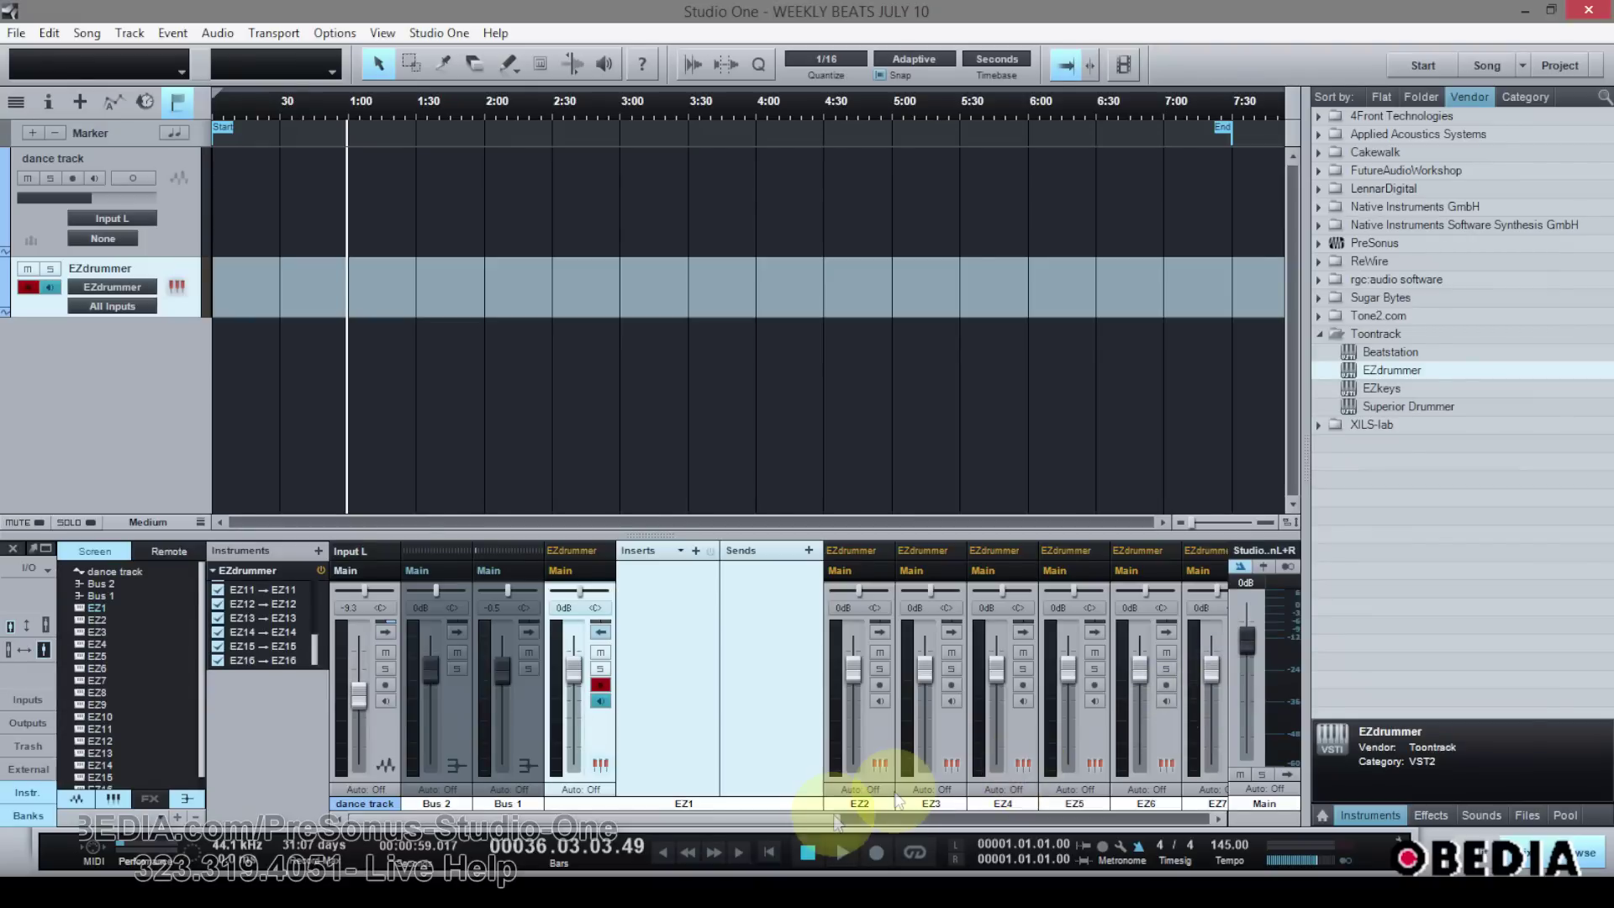
Collapse EZ1's inserts and sends, confirm the kick plays through EZ1, and lower EZ6's volume.
{"action": "mouse_move", "coordinate": [836, 821]}
{"action": "left_mouse_down"}
{"action": "mouse_move", "coordinate": [1198, 820]}
{"action": "mouse_move", "coordinate": [821, 834]}
{"action": "left_mouse_up"}
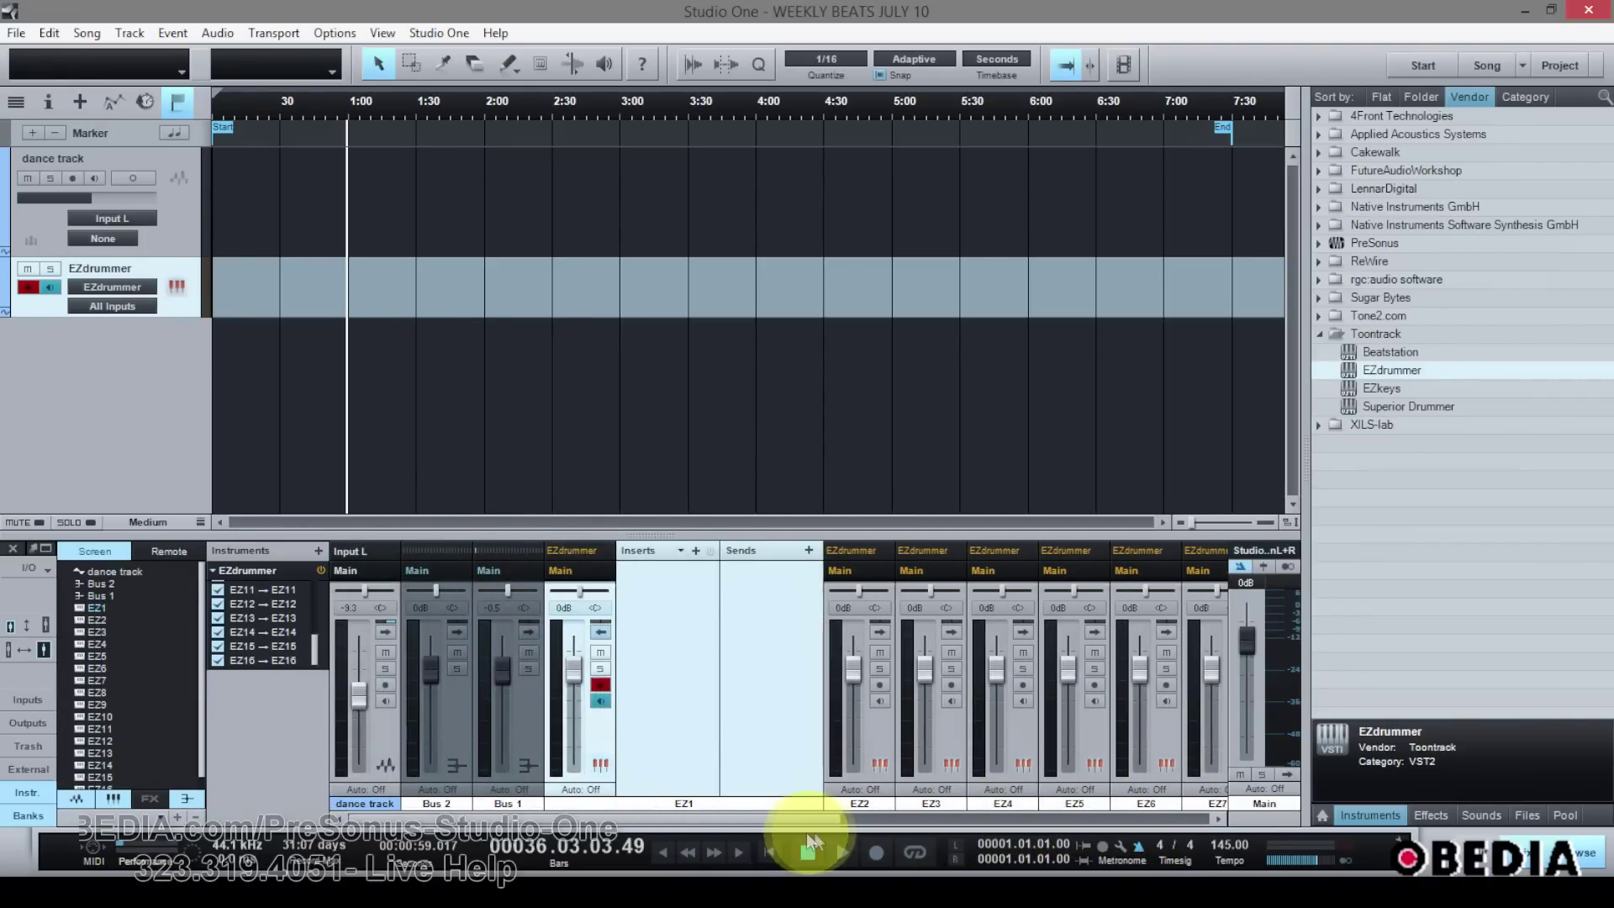
{"action": "left_click", "coordinate": [602, 632]}
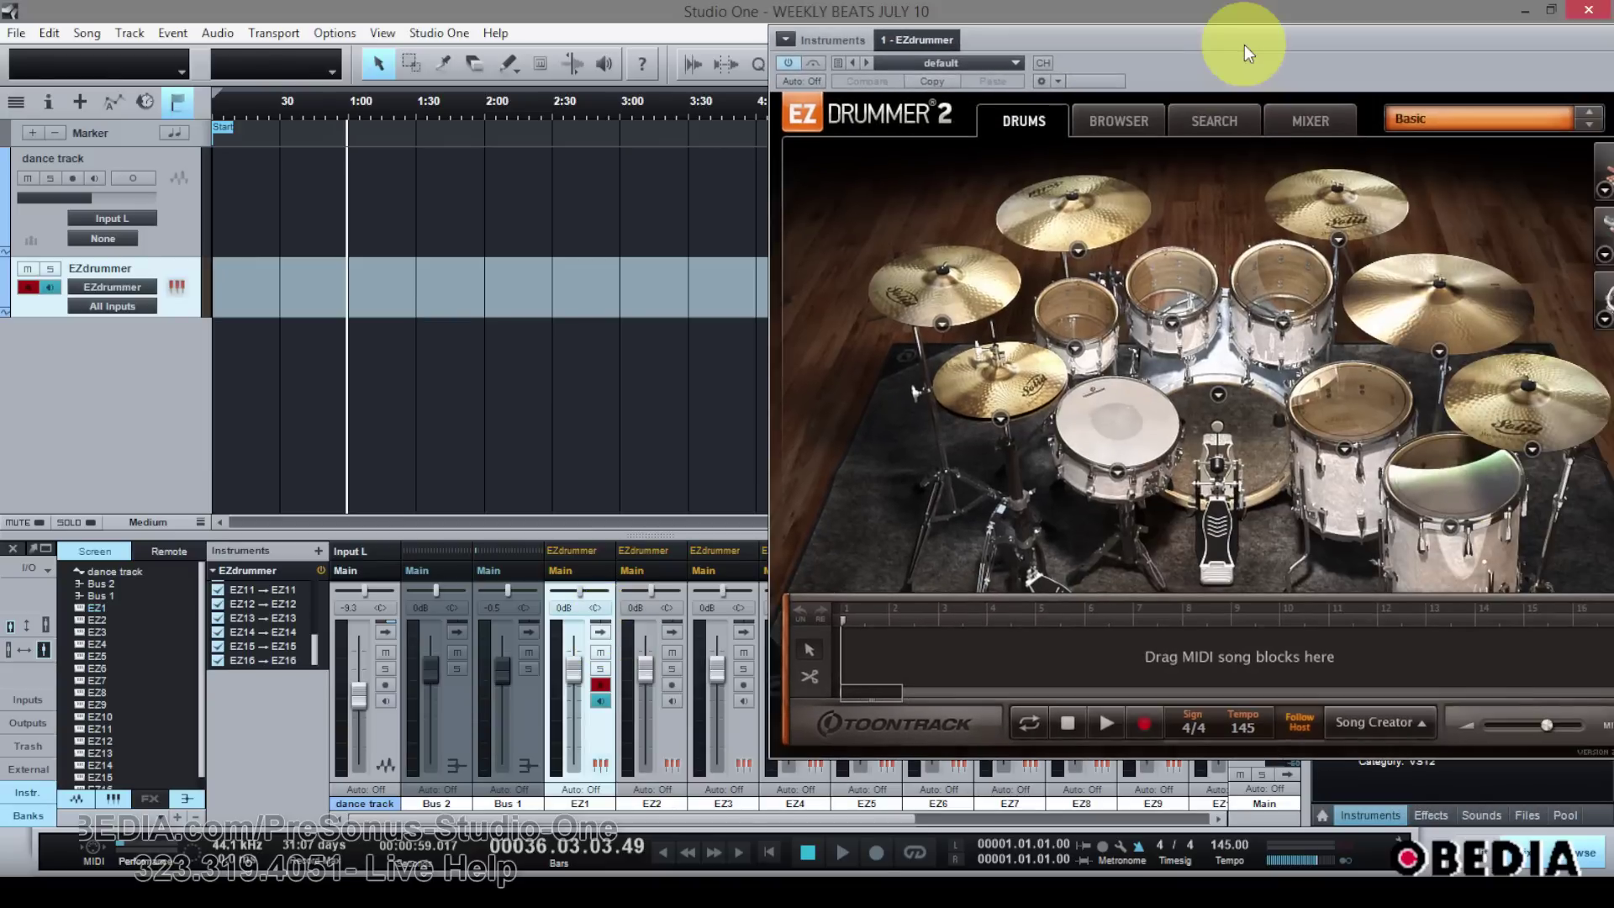
{"action": "left_click_drag", "start_coordinate": [1243, 43], "coordinate": [654, 5]}
{"action": "left_click", "coordinate": [586, 465]}
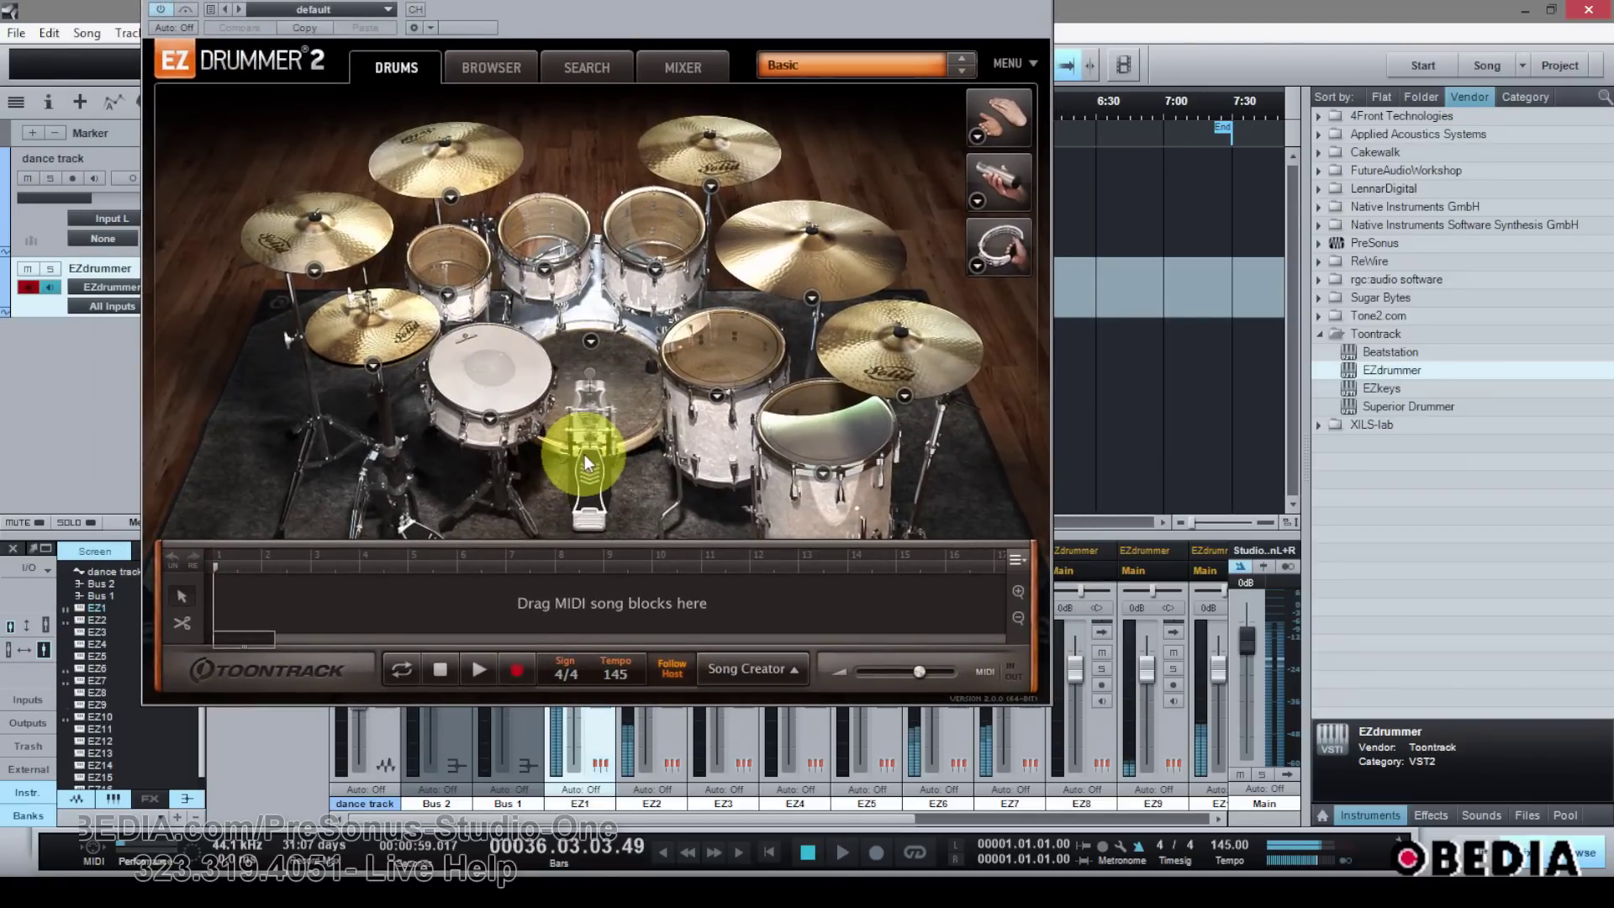
{"action": "left_click_drag", "start_coordinate": [566, 40], "coordinate": [1613, 253]}
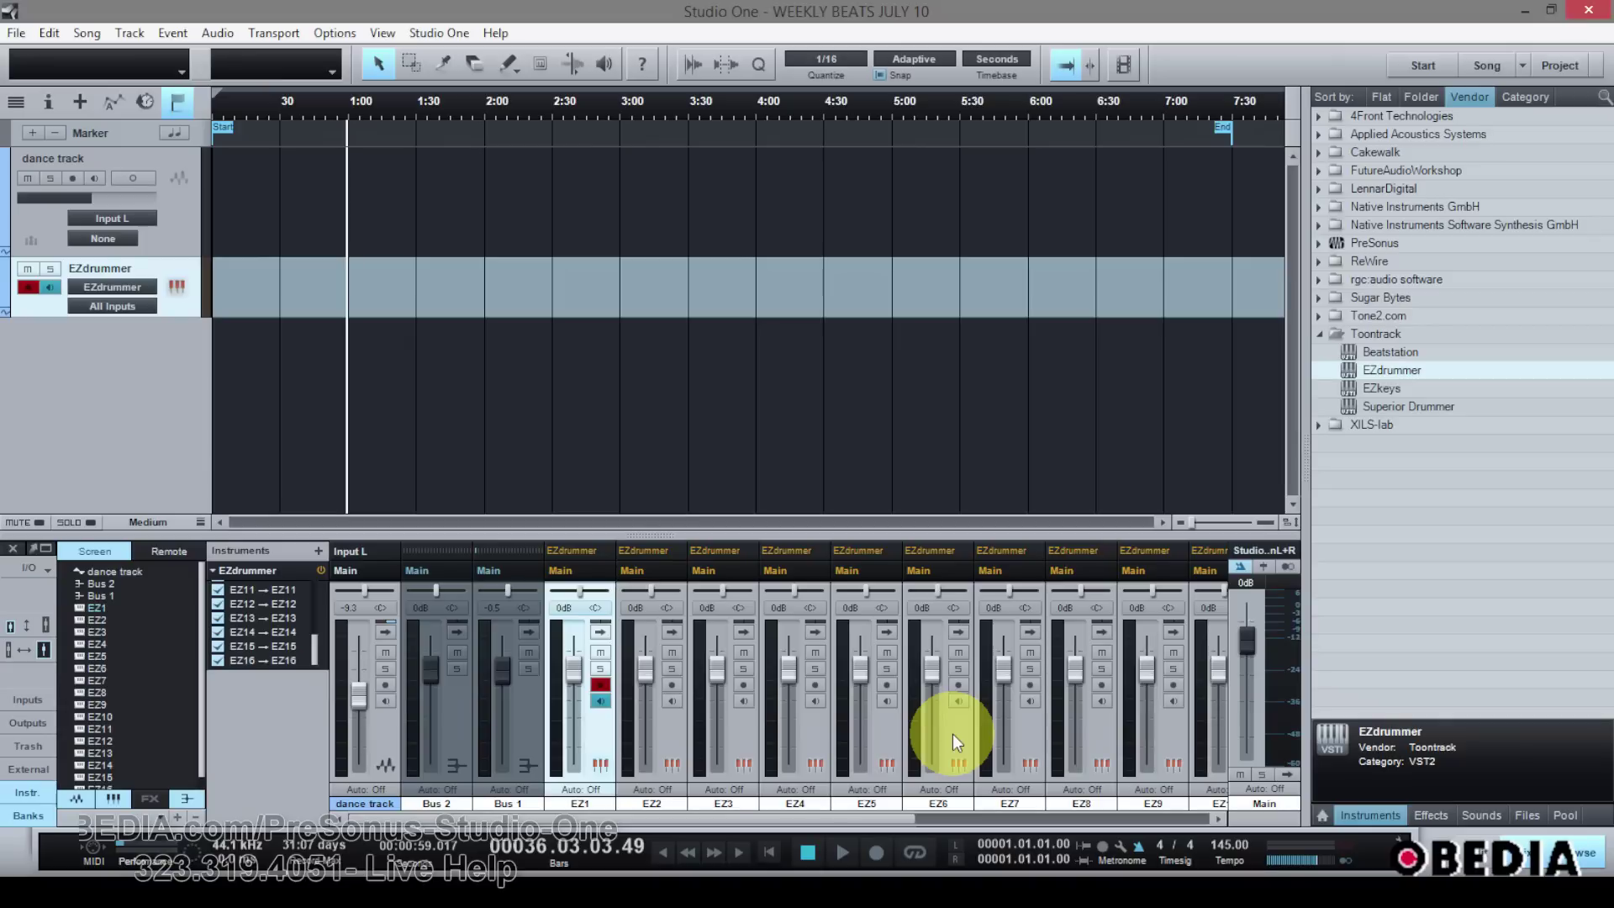
{"action": "left_click_drag", "start_coordinate": [942, 694], "coordinate": [931, 679]}
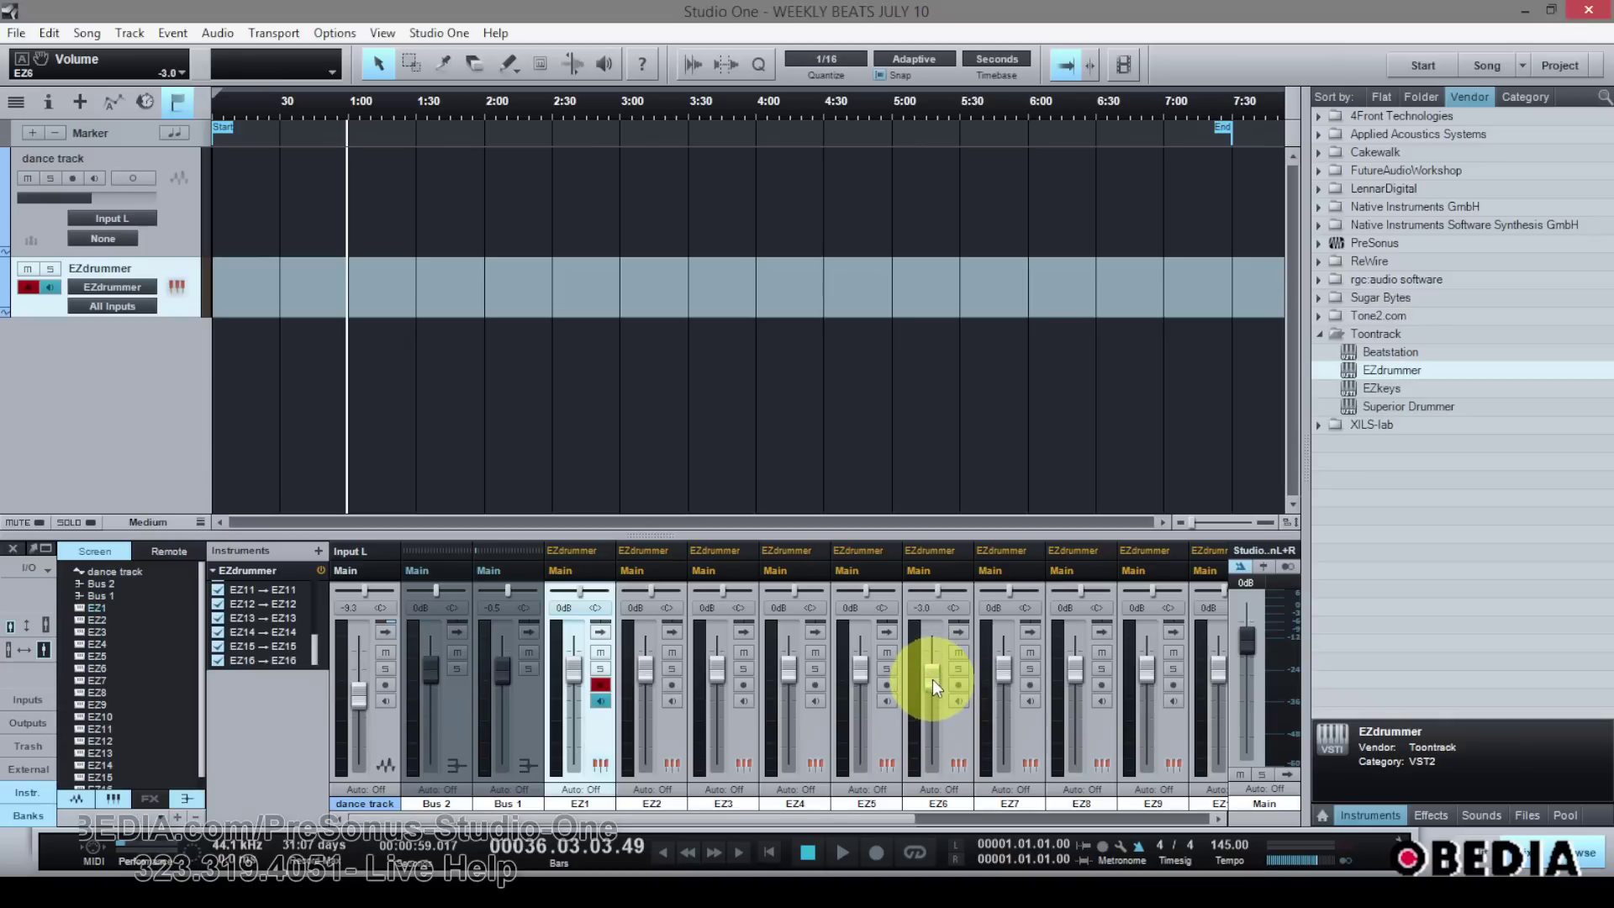
Select the EZ6 and EZ1 channels and solo EZ1.
{"action": "left_click", "coordinate": [949, 724]}
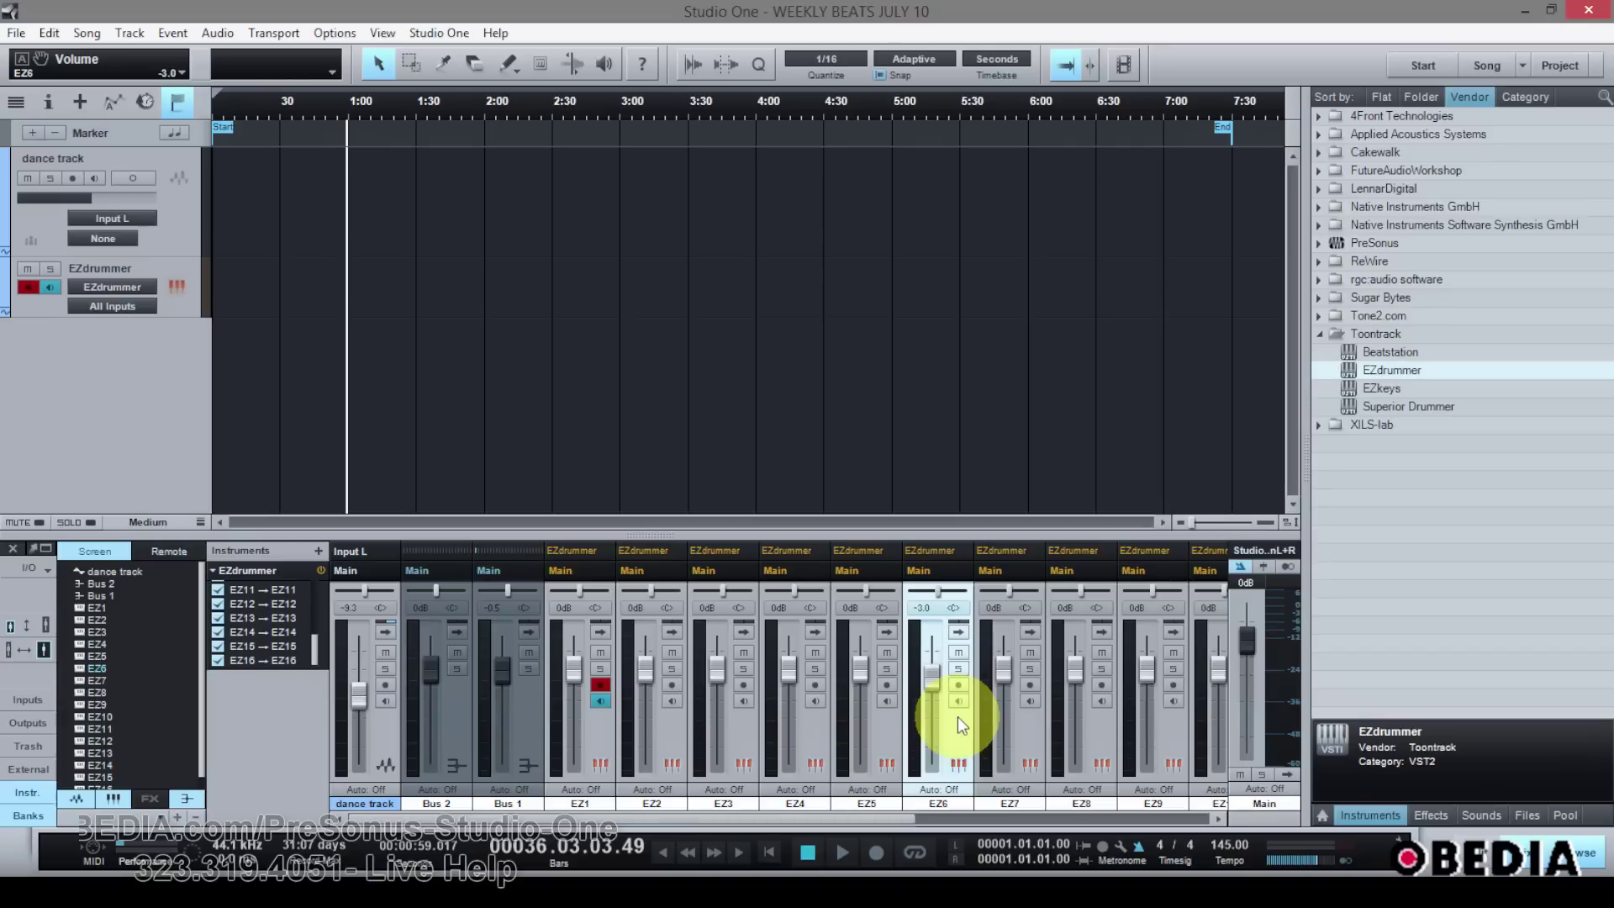
{"action": "left_click", "coordinate": [605, 725]}
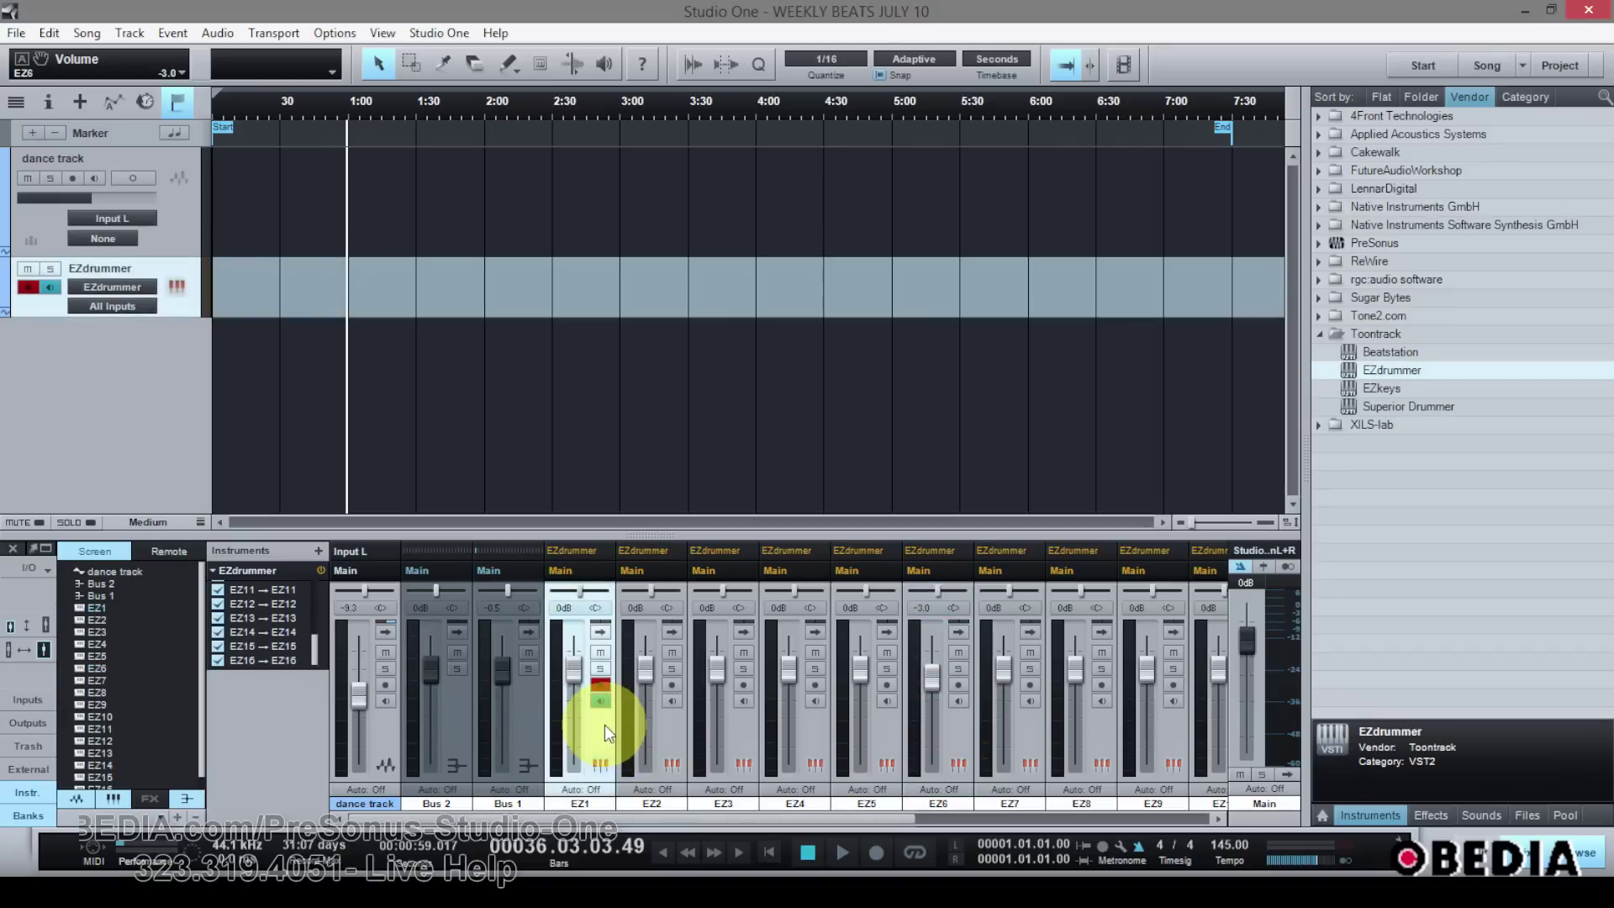
{"action": "left_click", "coordinate": [601, 669]}
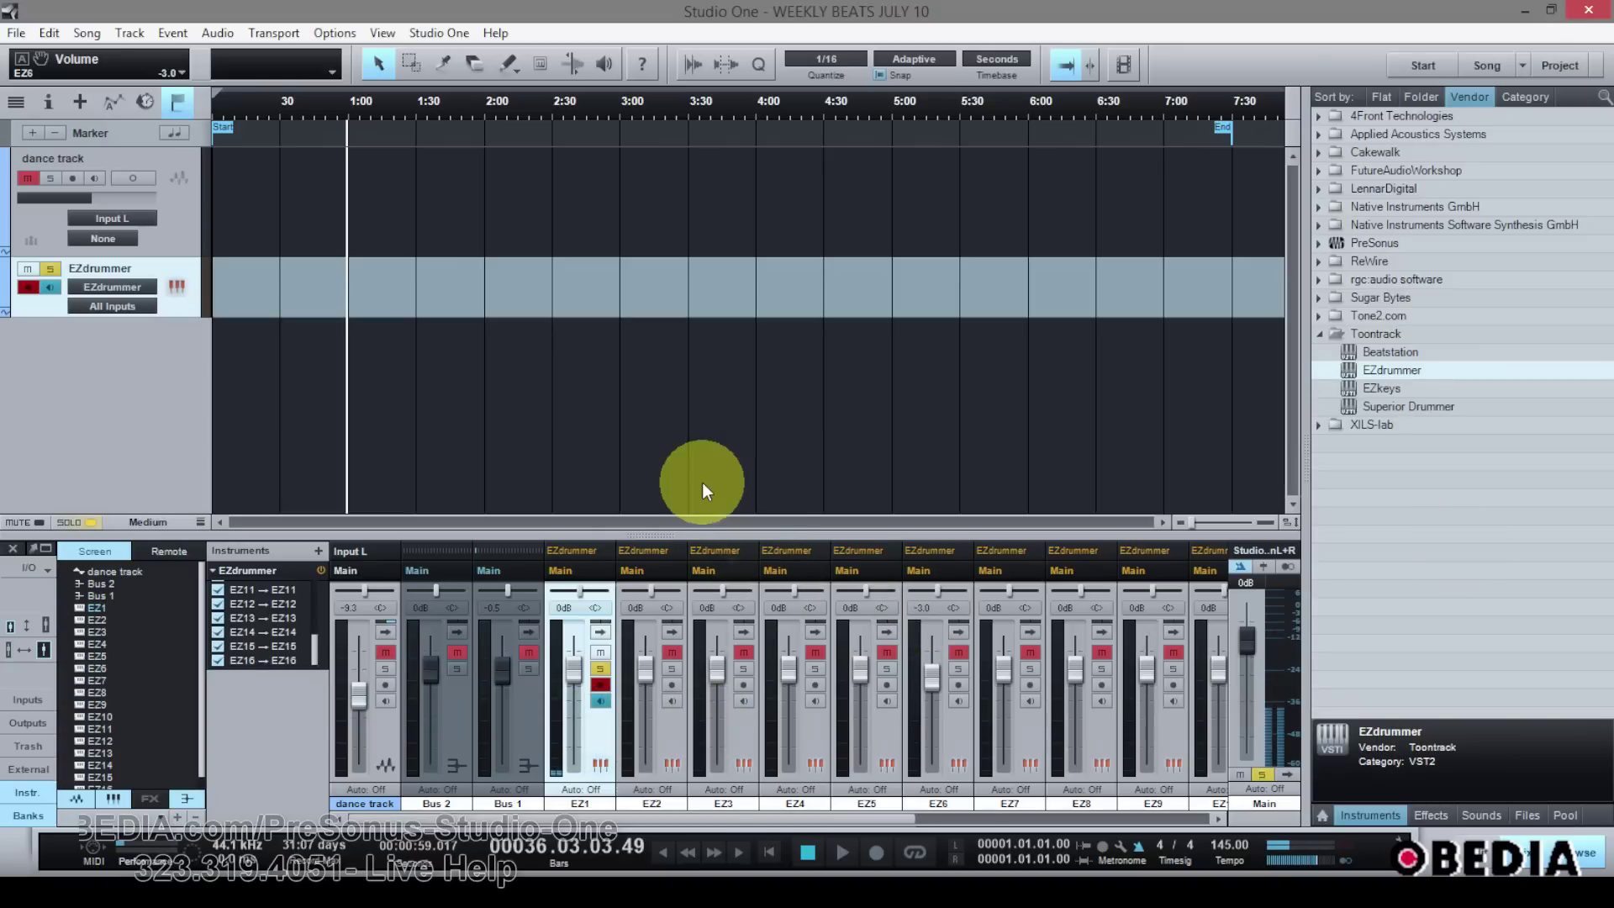
Move the solo from EZ1 to EZ2 and bring the EZdrummer 2 kit back up.
{"action": "left_click", "coordinate": [602, 669]}
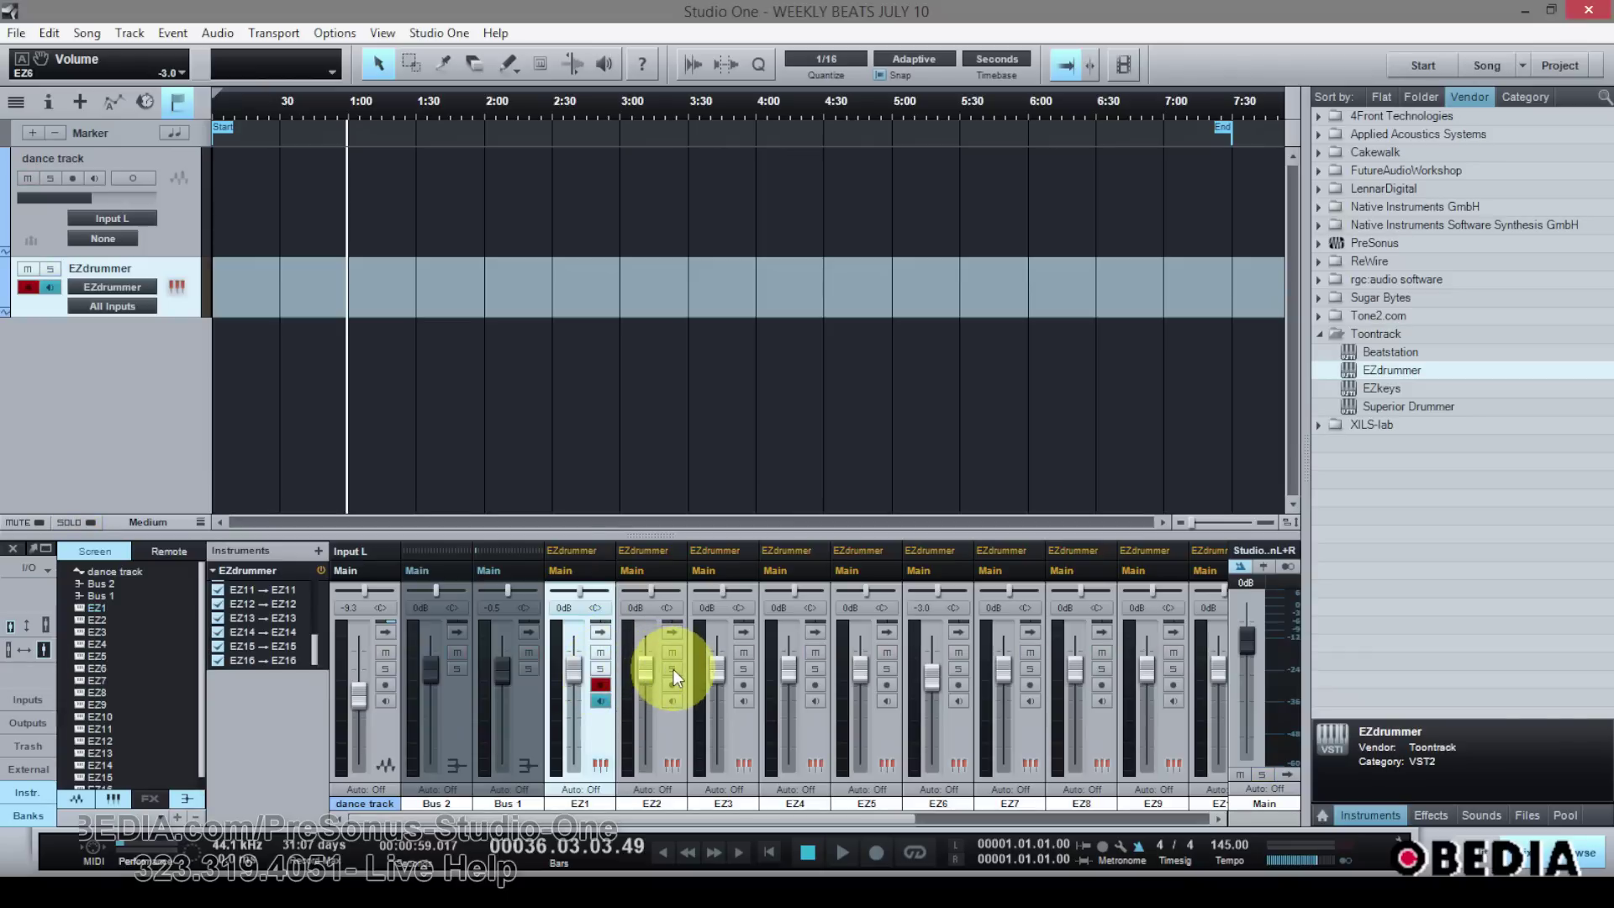
{"action": "left_click", "coordinate": [674, 670]}
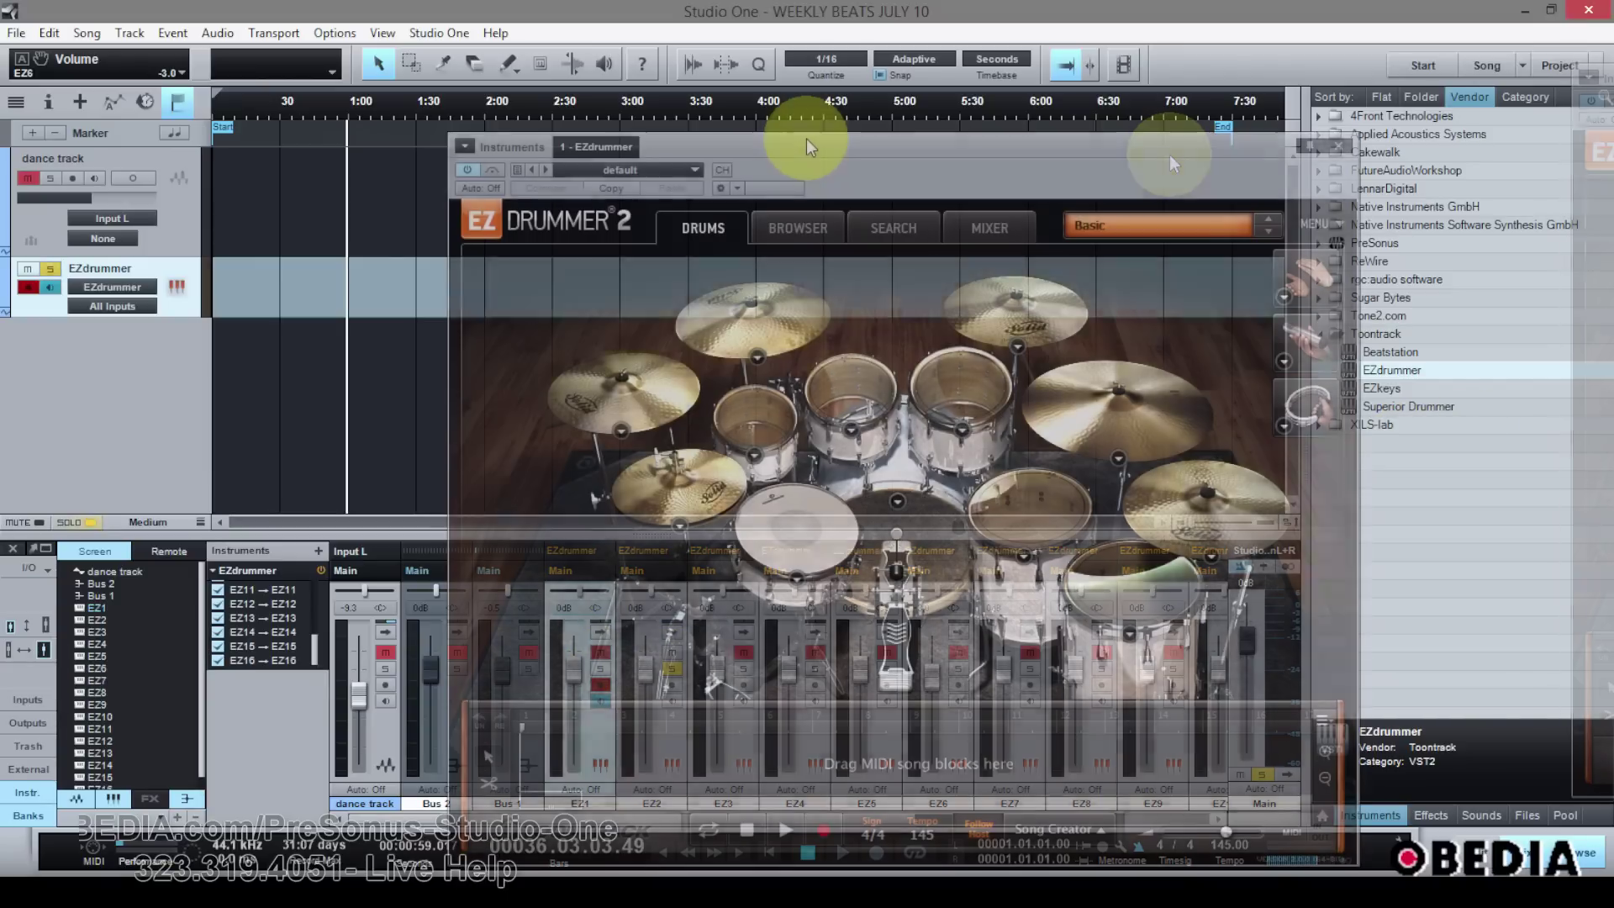
{"action": "left_click_drag", "start_coordinate": [805, 139], "coordinate": [1088, 44]}
{"action": "left_click", "coordinate": [1066, 434]}
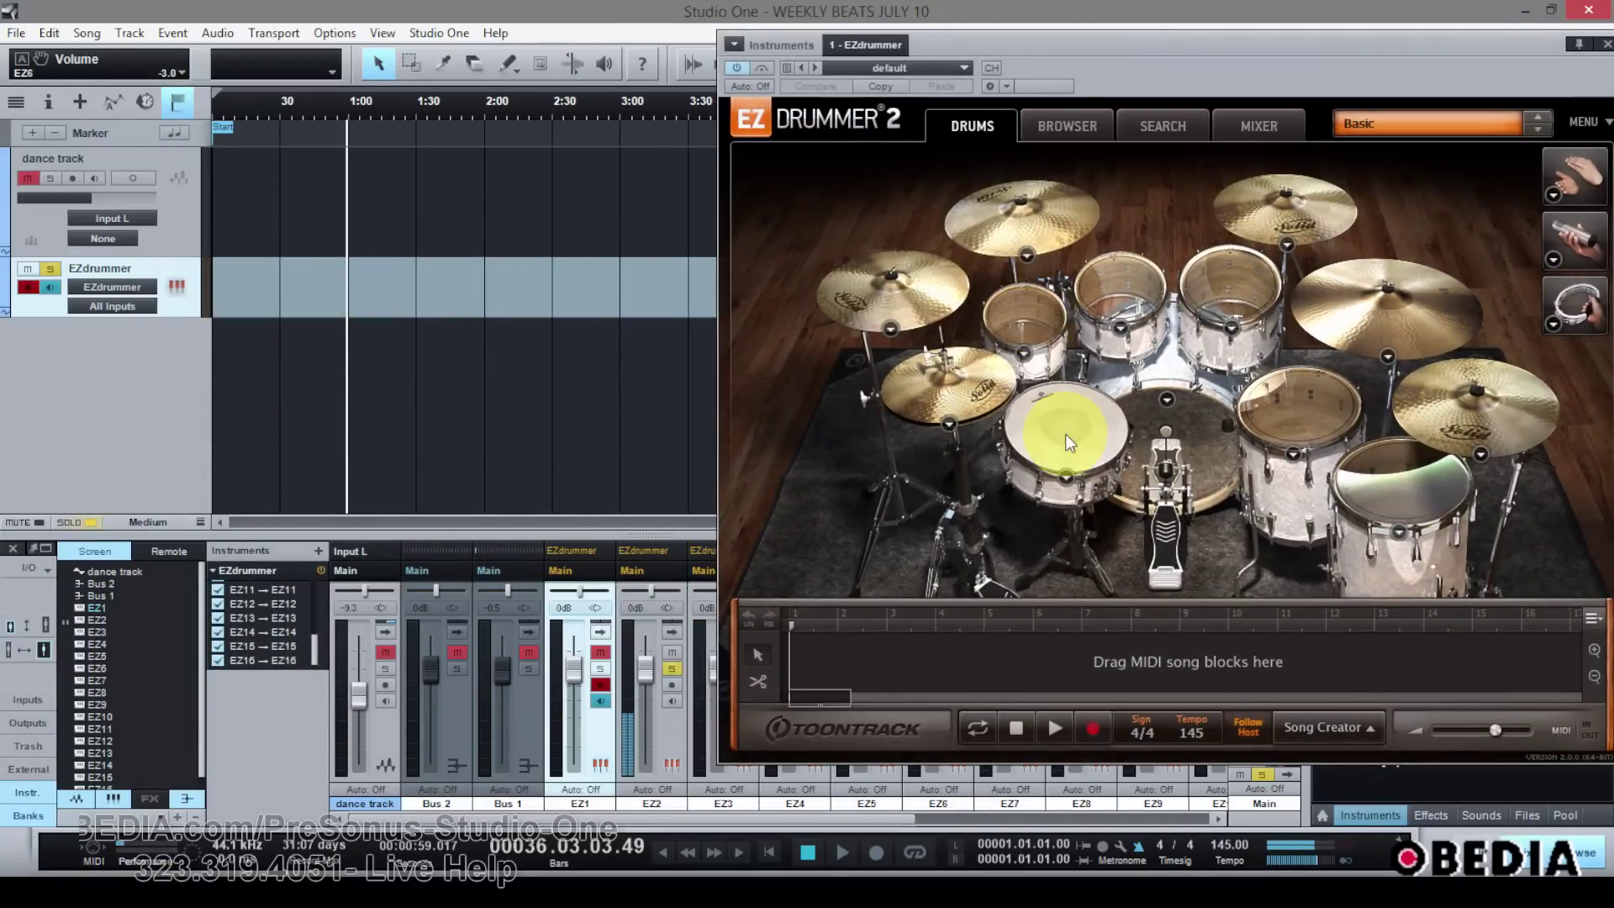
{"action": "left_click", "coordinate": [670, 673]}
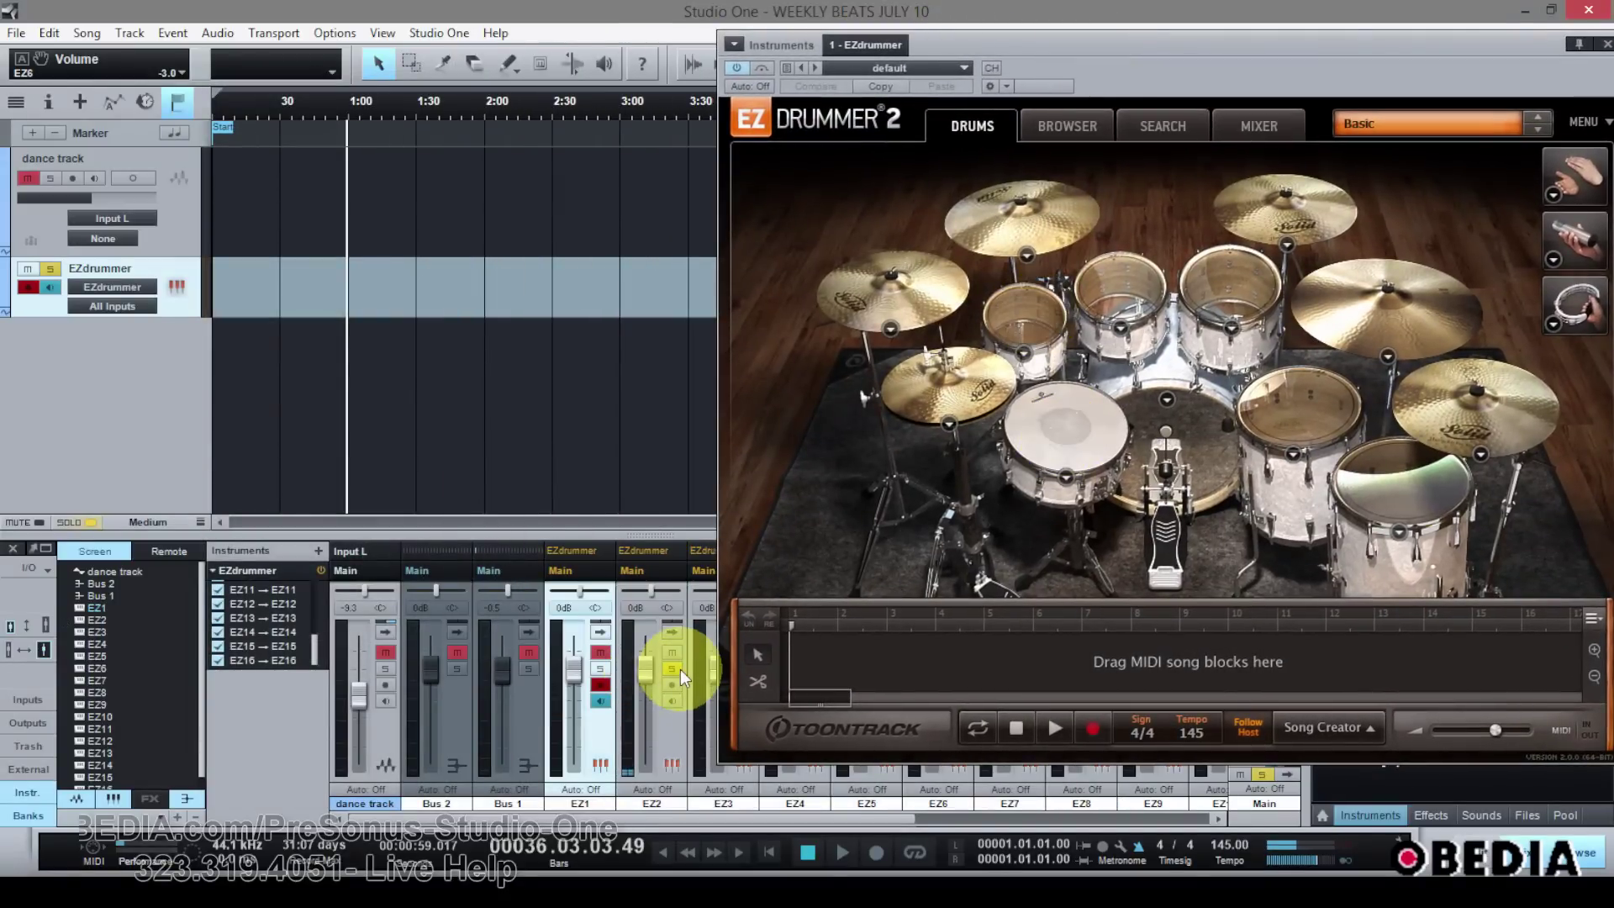
{"action": "left_click", "coordinate": [678, 669]}
{"action": "left_click", "coordinate": [1084, 432]}
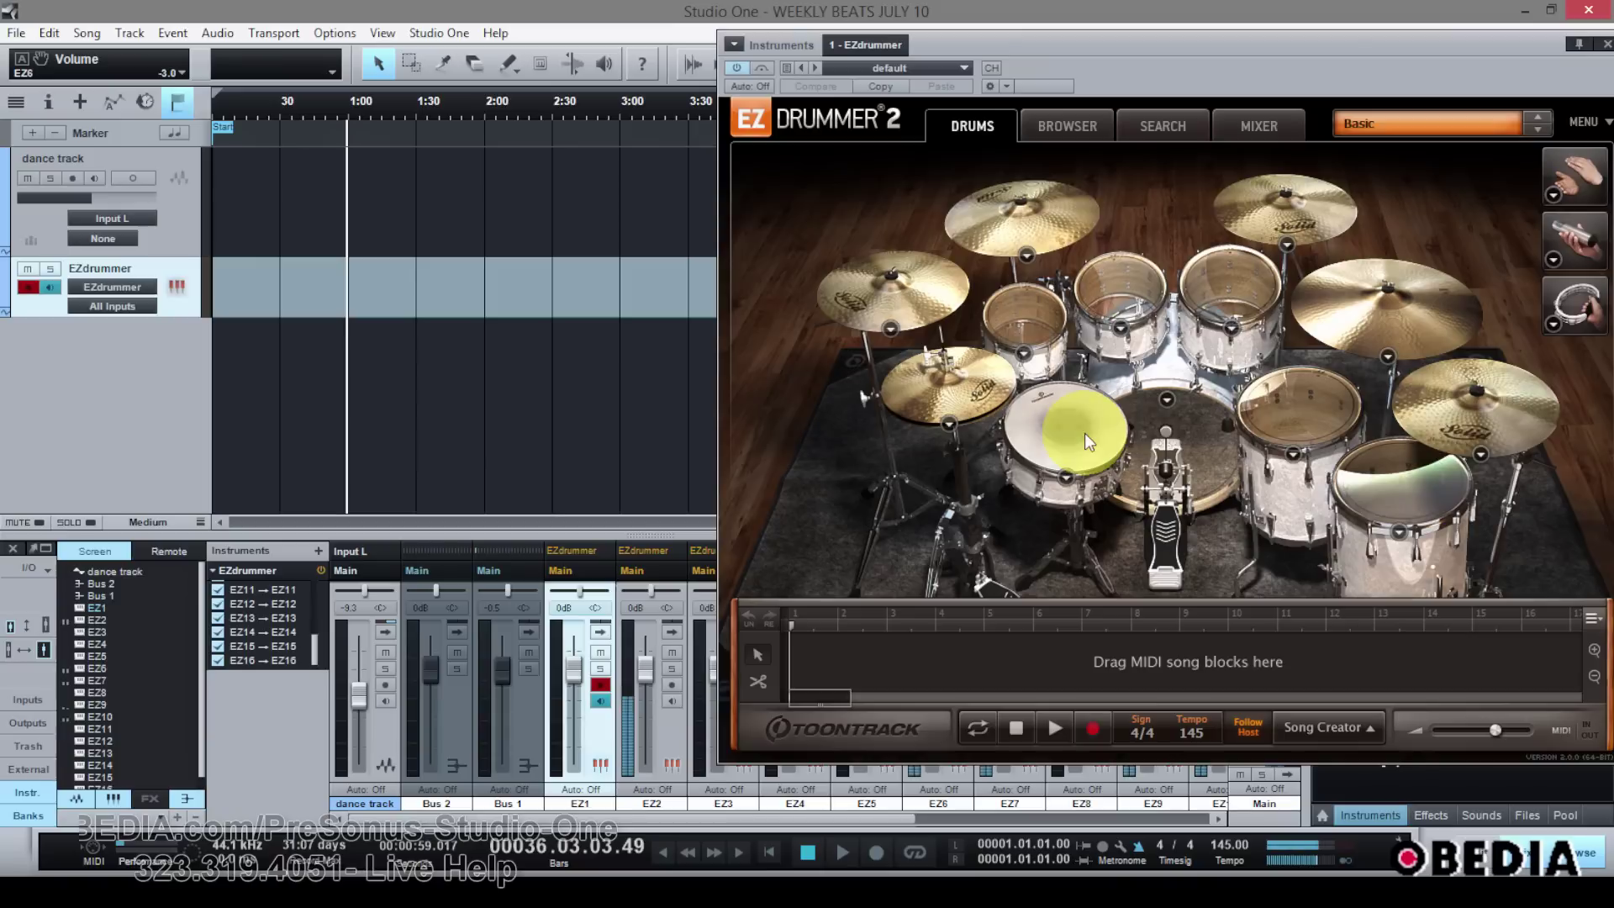
{"action": "left_click", "coordinate": [677, 671]}
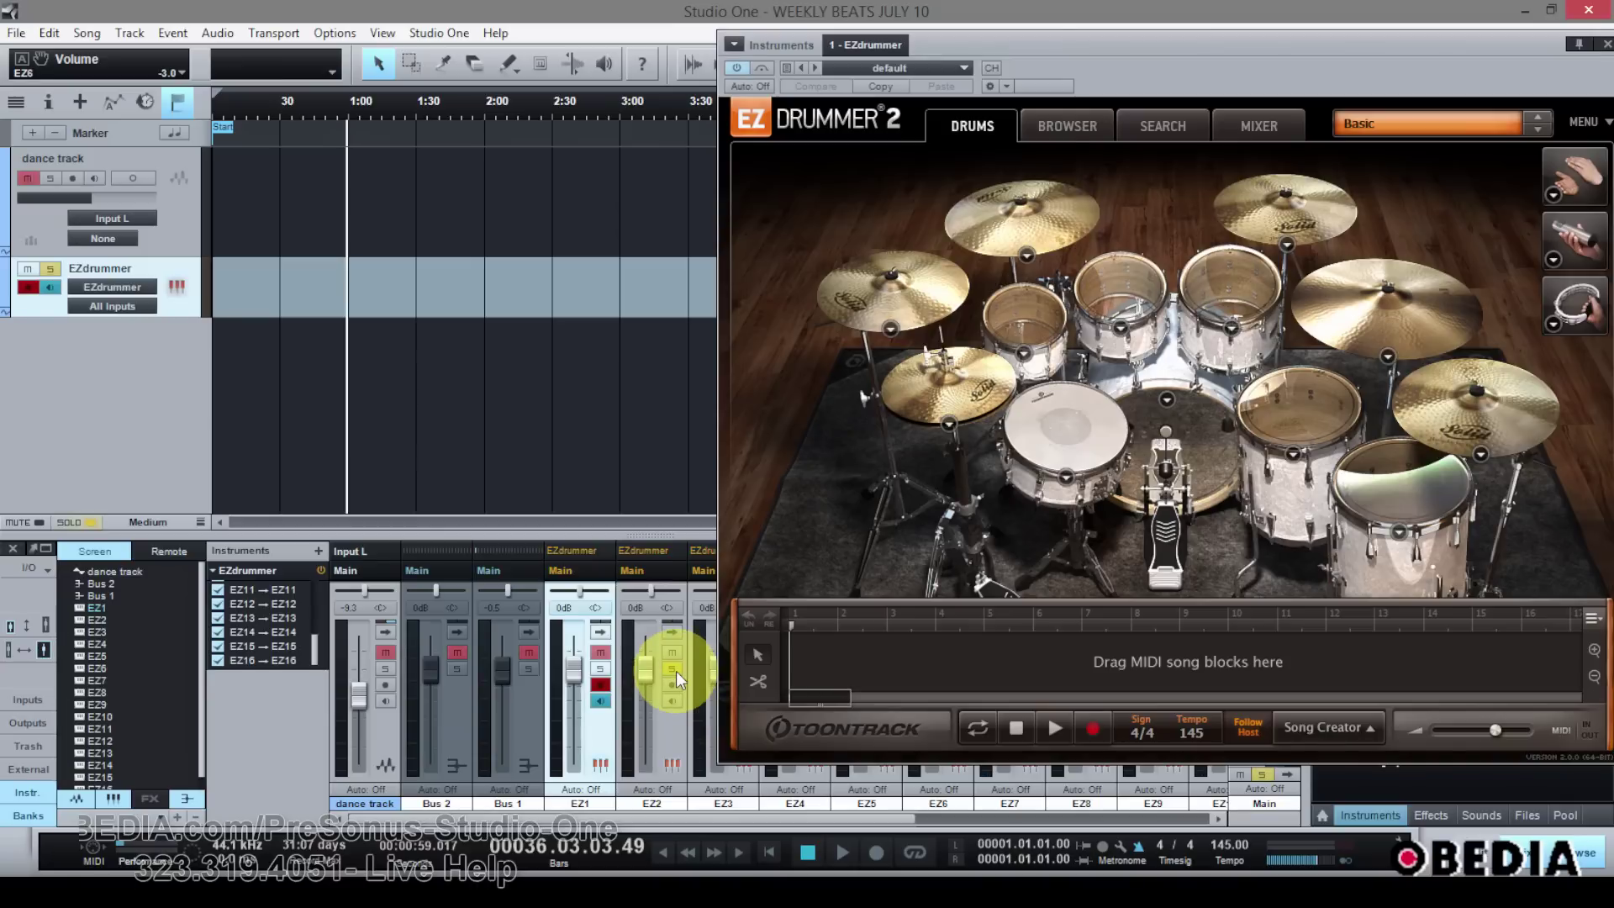
{"action": "left_click_drag", "start_coordinate": [1314, 38], "coordinate": [960, 62]}
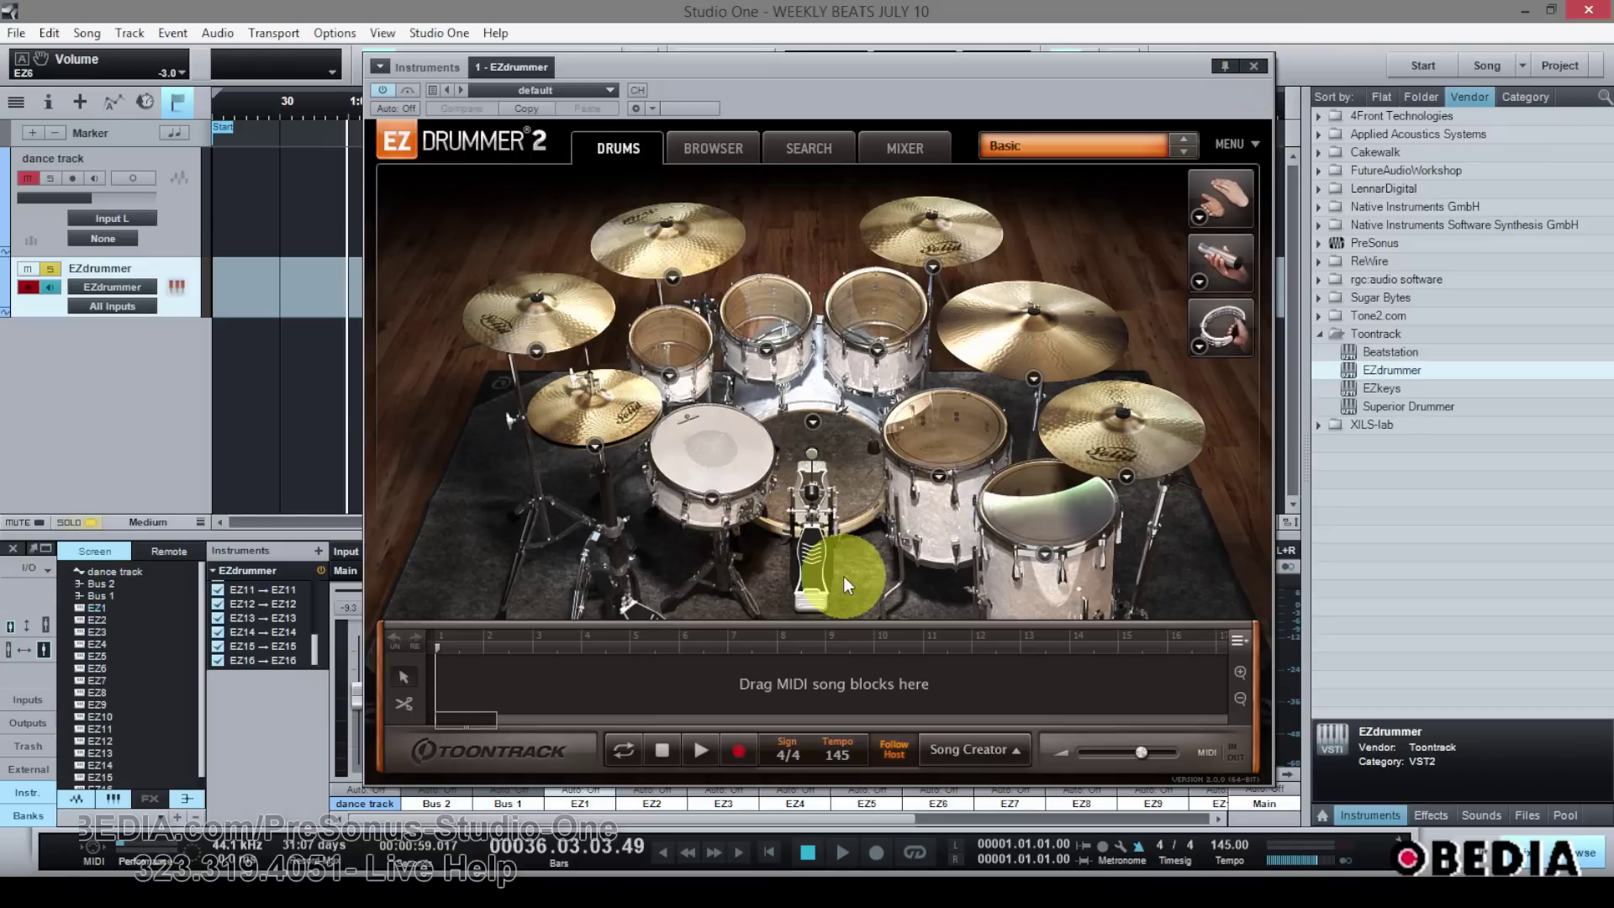
Close the EZdrummer 2 window and select channel strips EZ2 through EZ7 in turn.
{"action": "left_click", "coordinate": [1254, 65]}
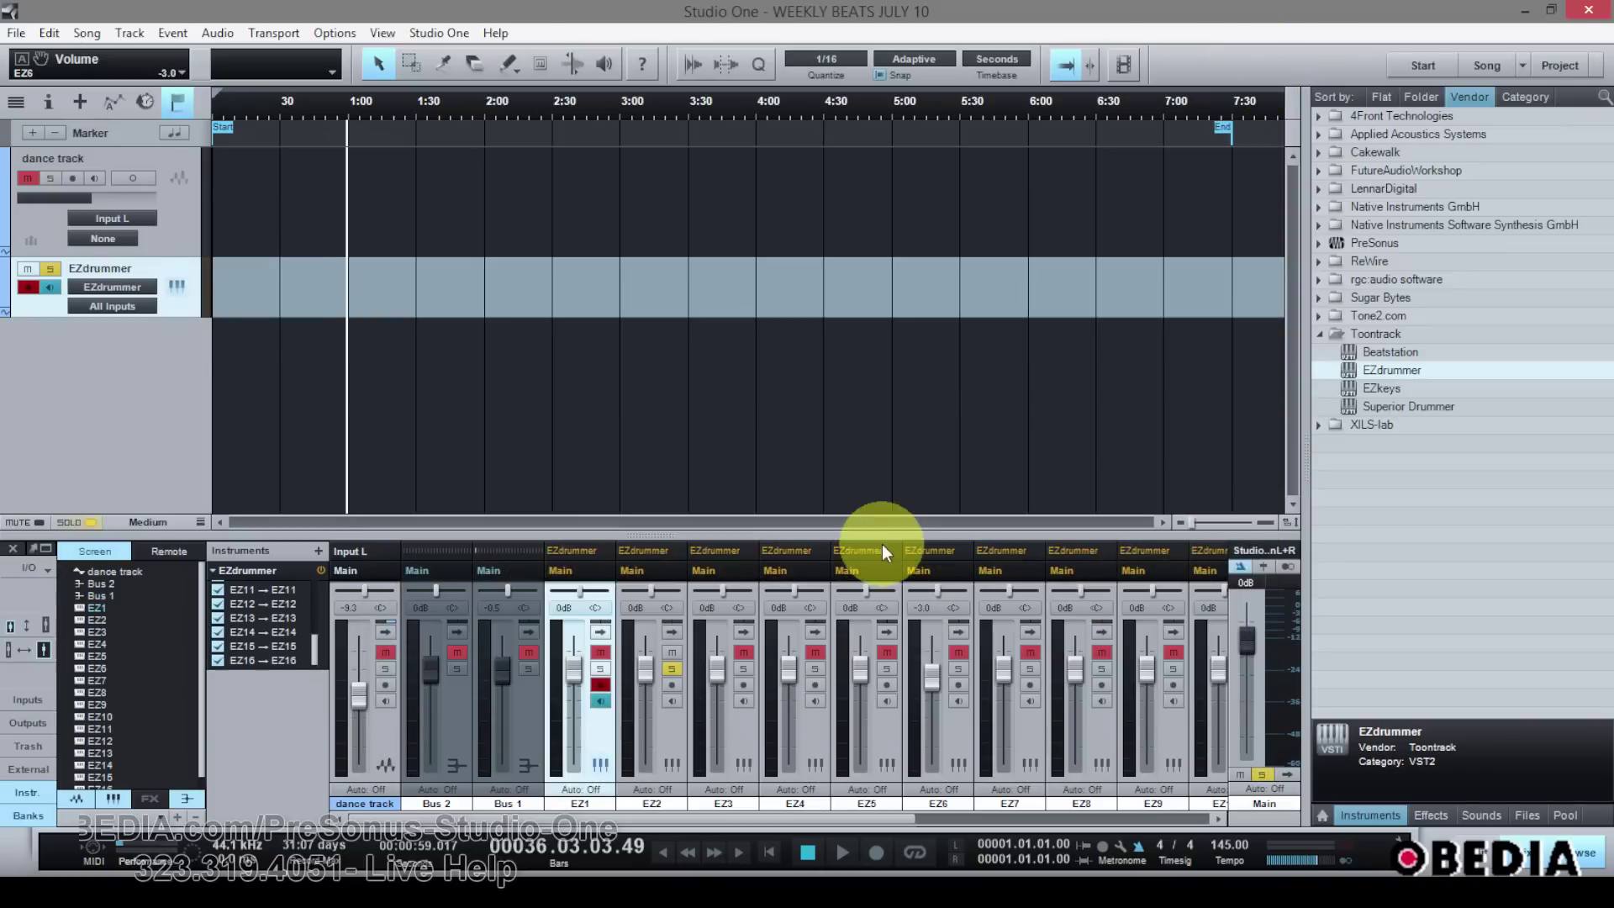
{"action": "left_click", "coordinate": [672, 729]}
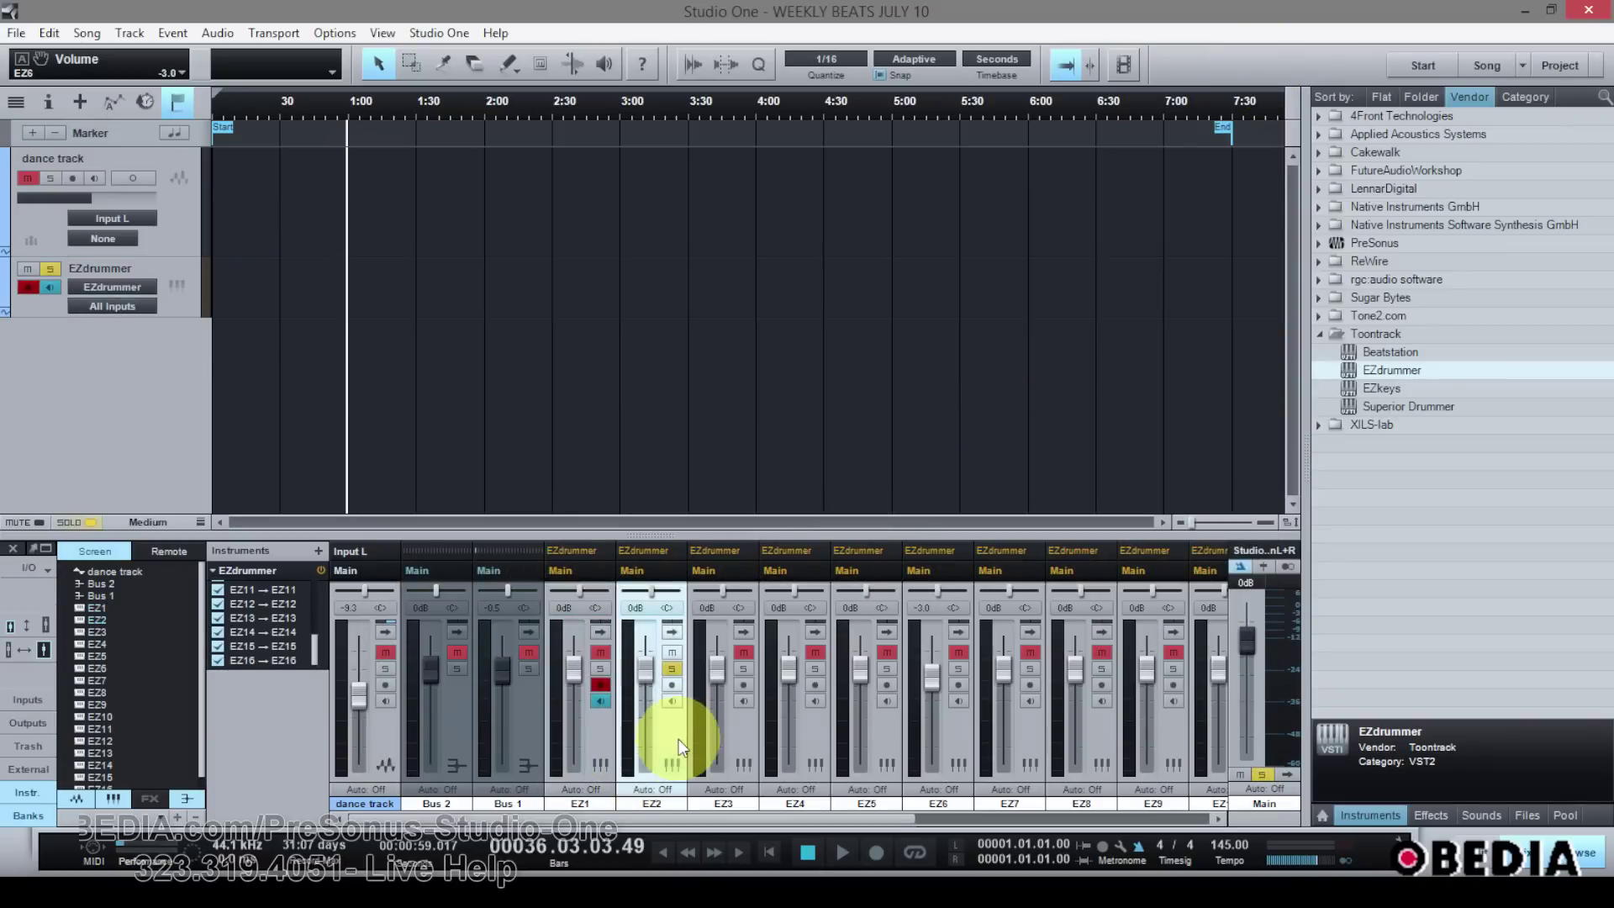
{"action": "left_click", "coordinate": [743, 728]}
{"action": "left_click", "coordinate": [812, 730]}
{"action": "left_click", "coordinate": [894, 733]}
{"action": "left_click", "coordinate": [956, 745]}
{"action": "left_click", "coordinate": [1009, 741]}
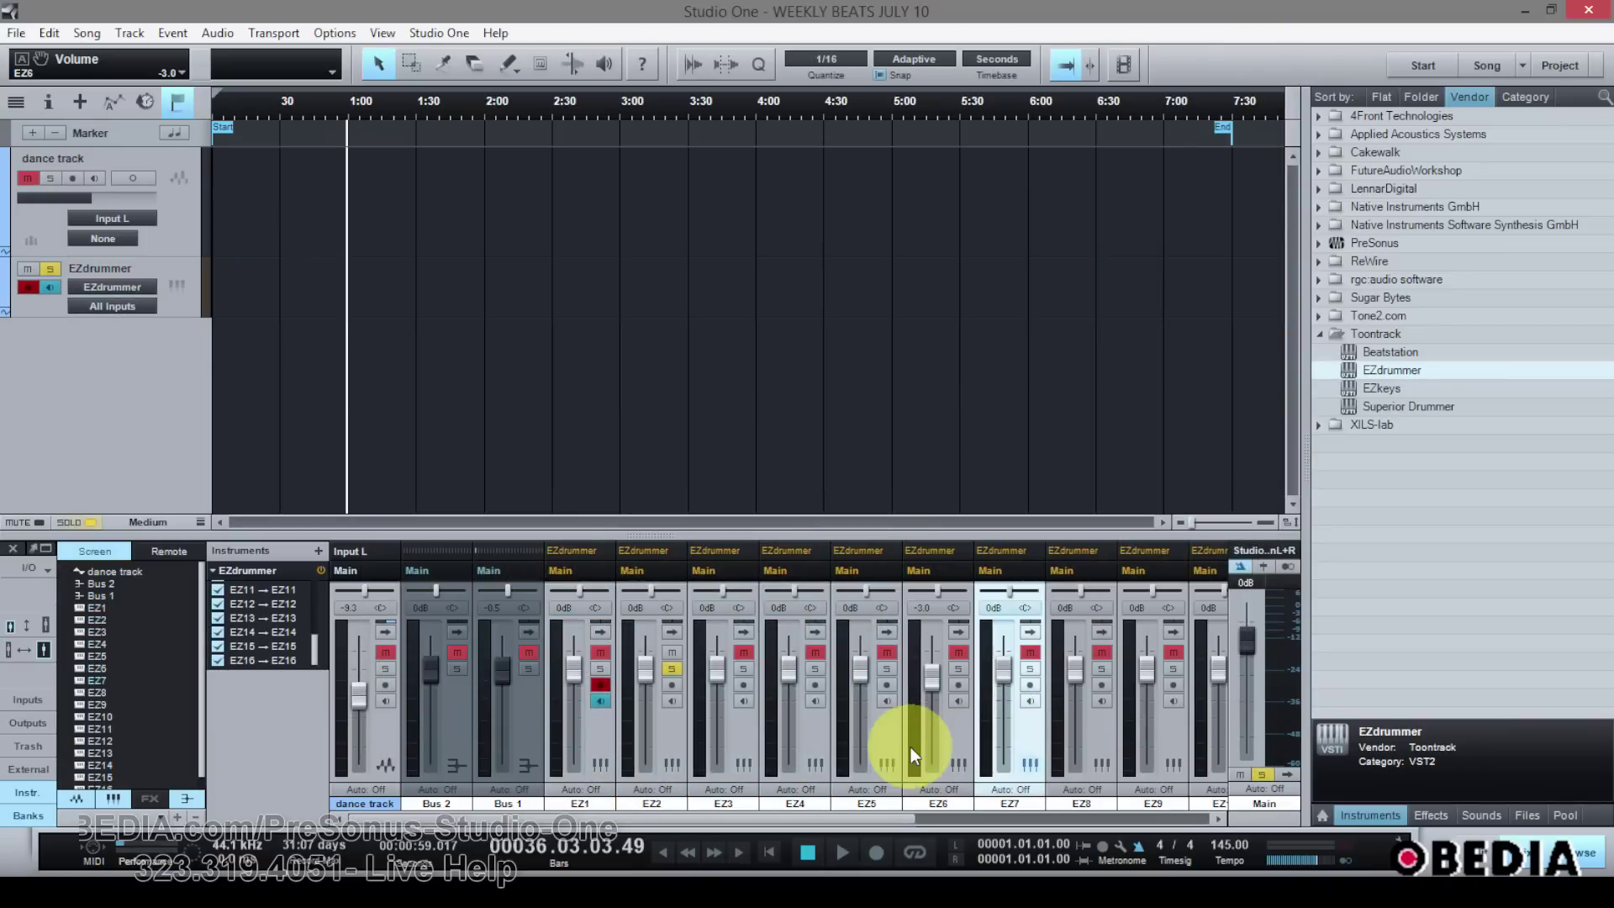
Step back through EZ5, EZ4 and EZ3 to EZ2 and expand its Inserts/Sends.
{"action": "left_click", "coordinate": [861, 733]}
{"action": "left_click", "coordinate": [803, 734]}
{"action": "left_click", "coordinate": [744, 736]}
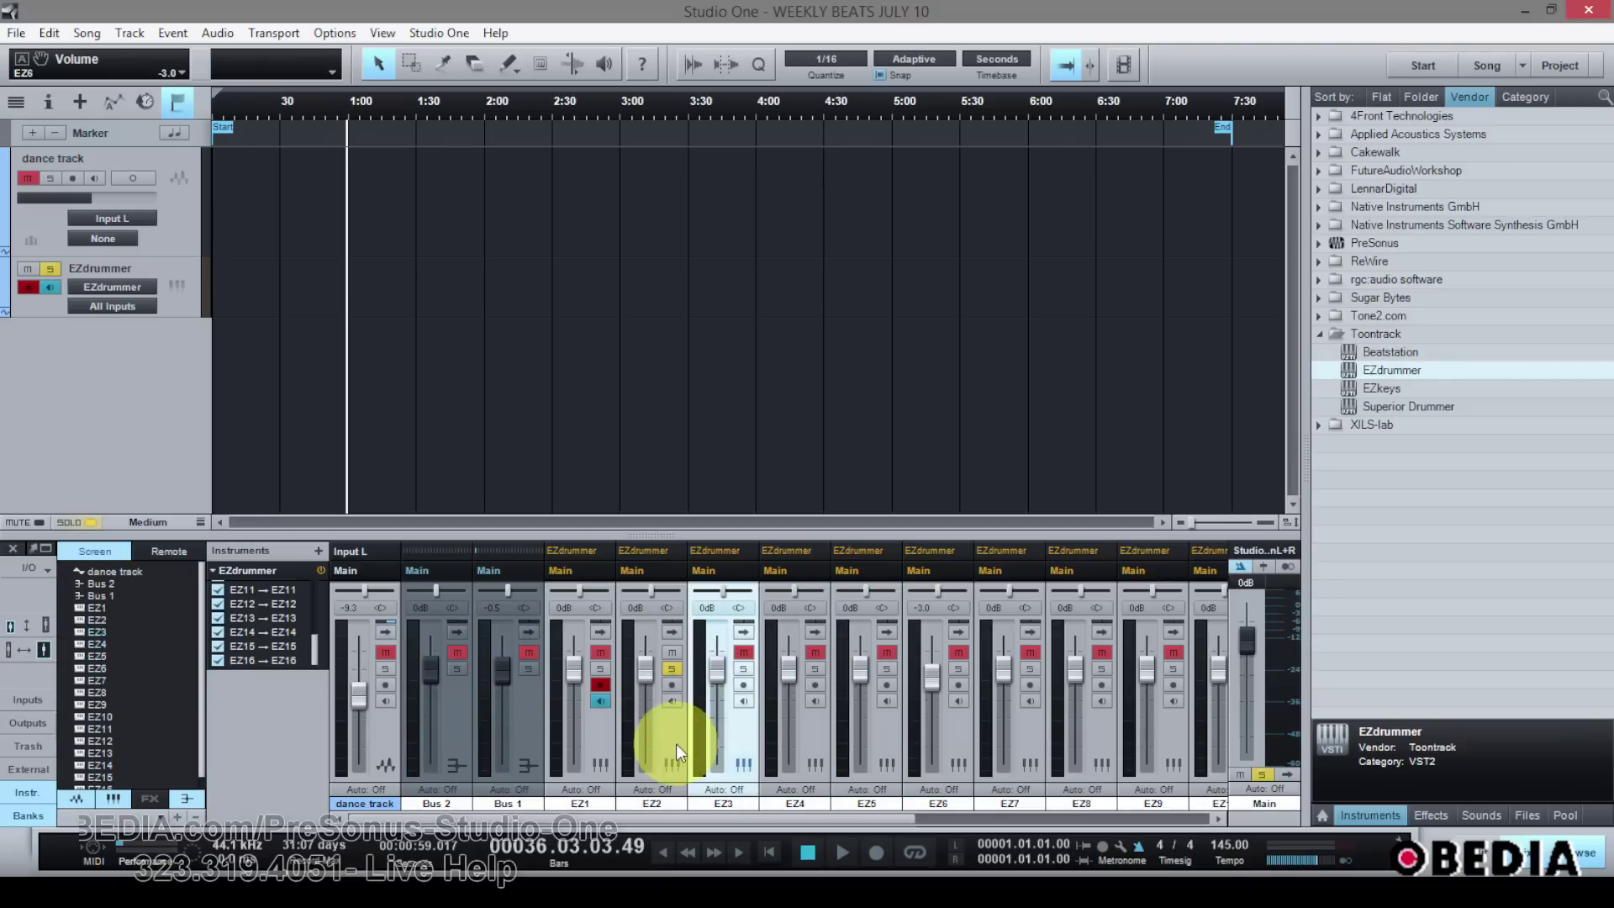
{"action": "left_click", "coordinate": [664, 737]}
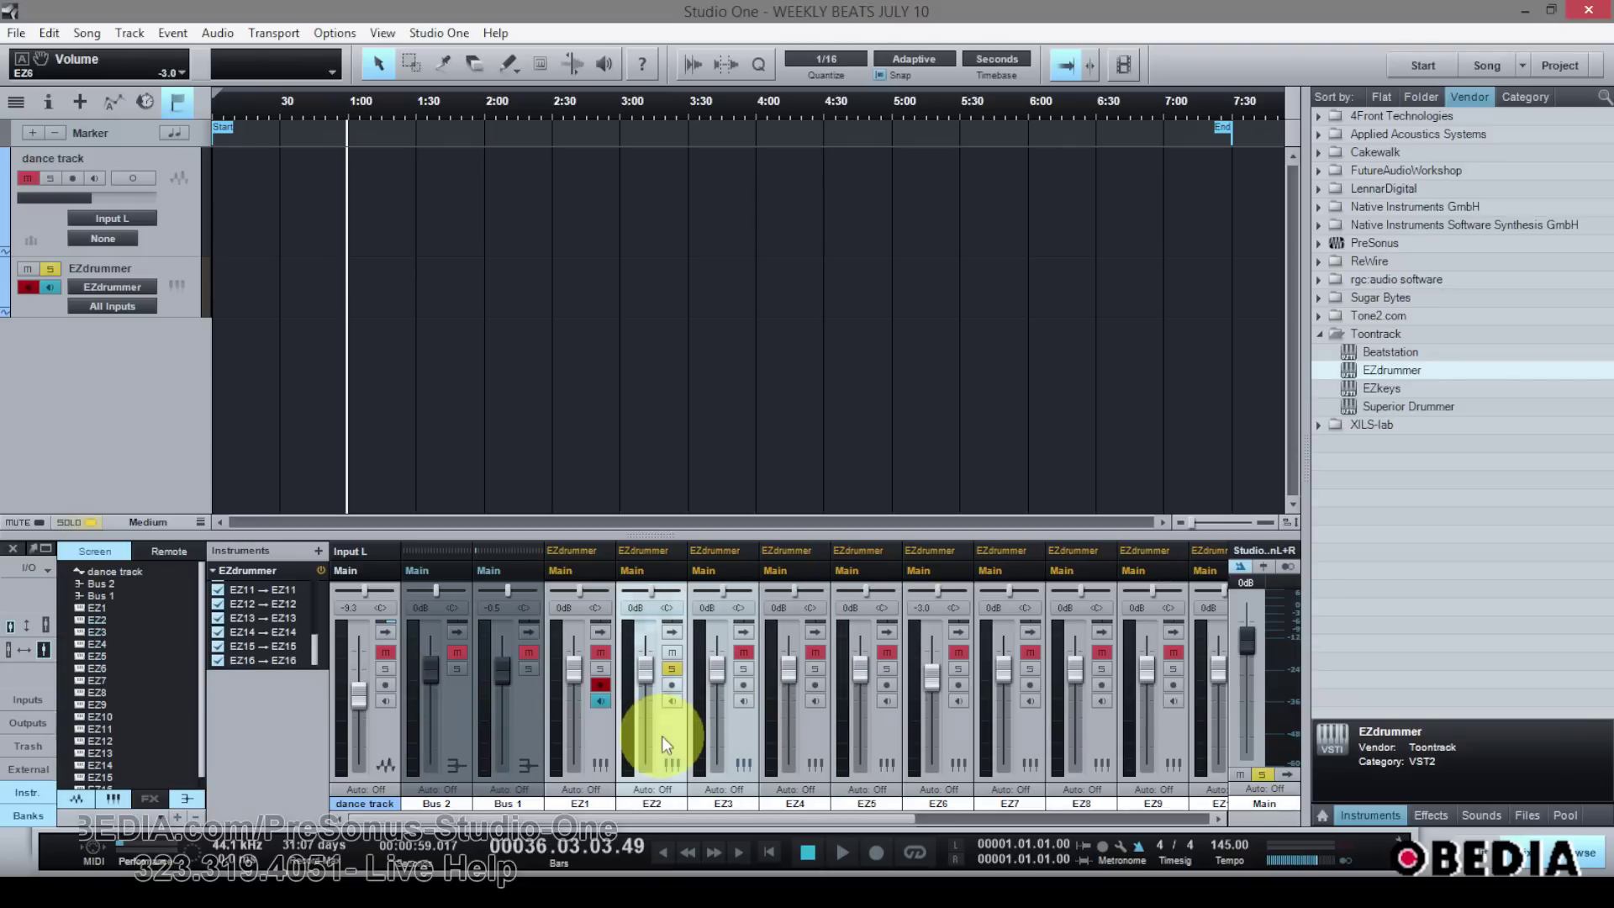
{"action": "left_click", "coordinate": [673, 639]}
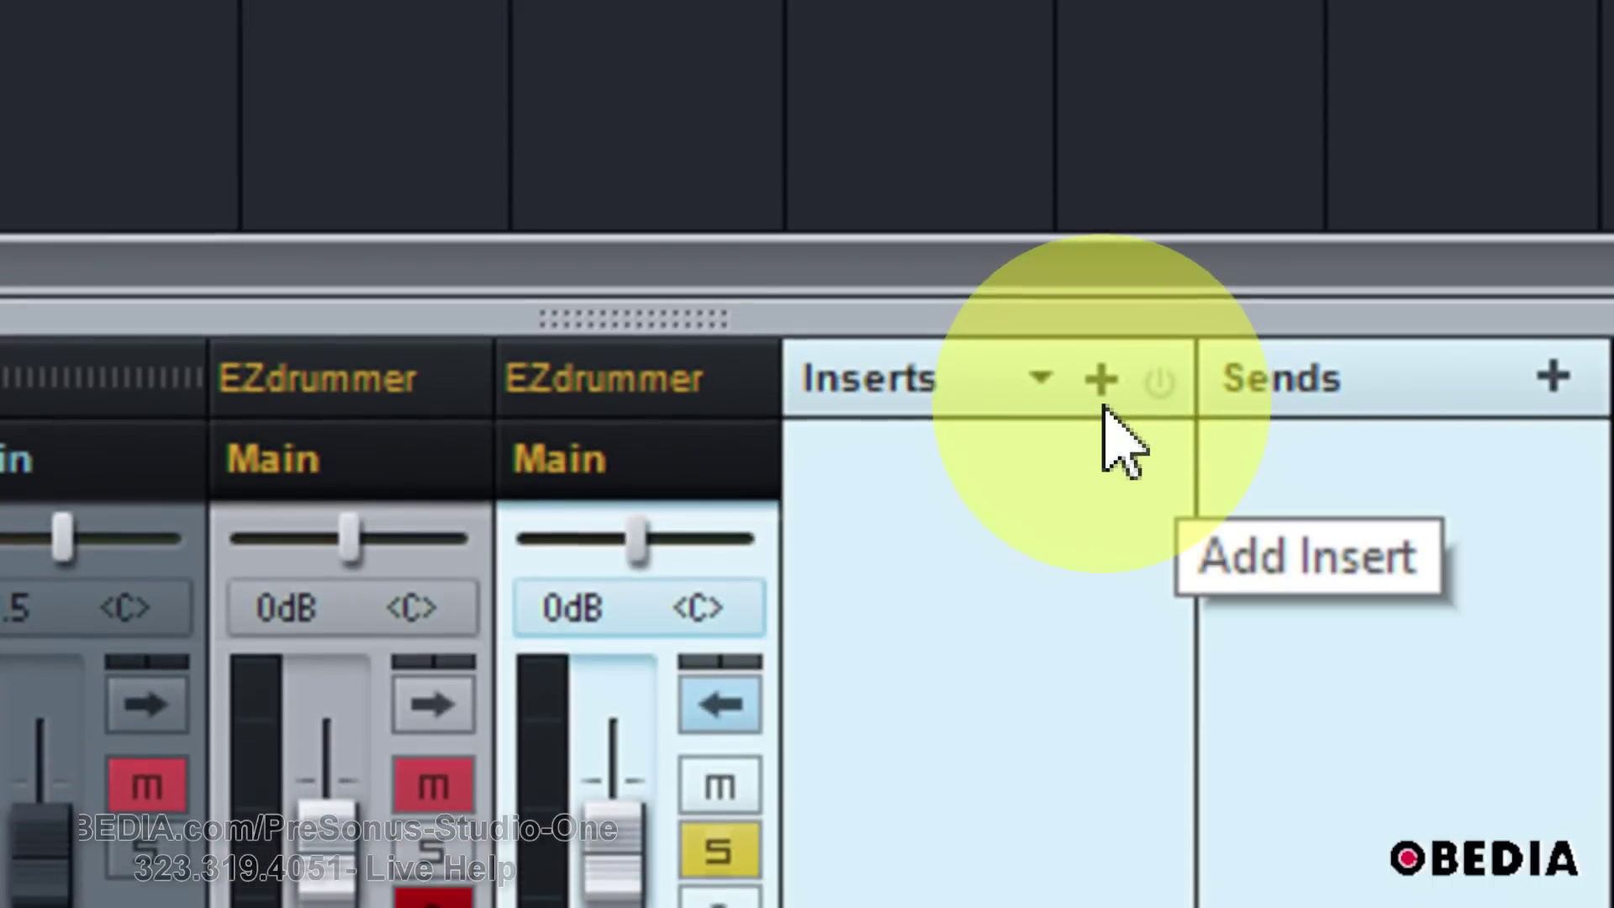
{"action": "left_click", "coordinate": [1103, 402]}
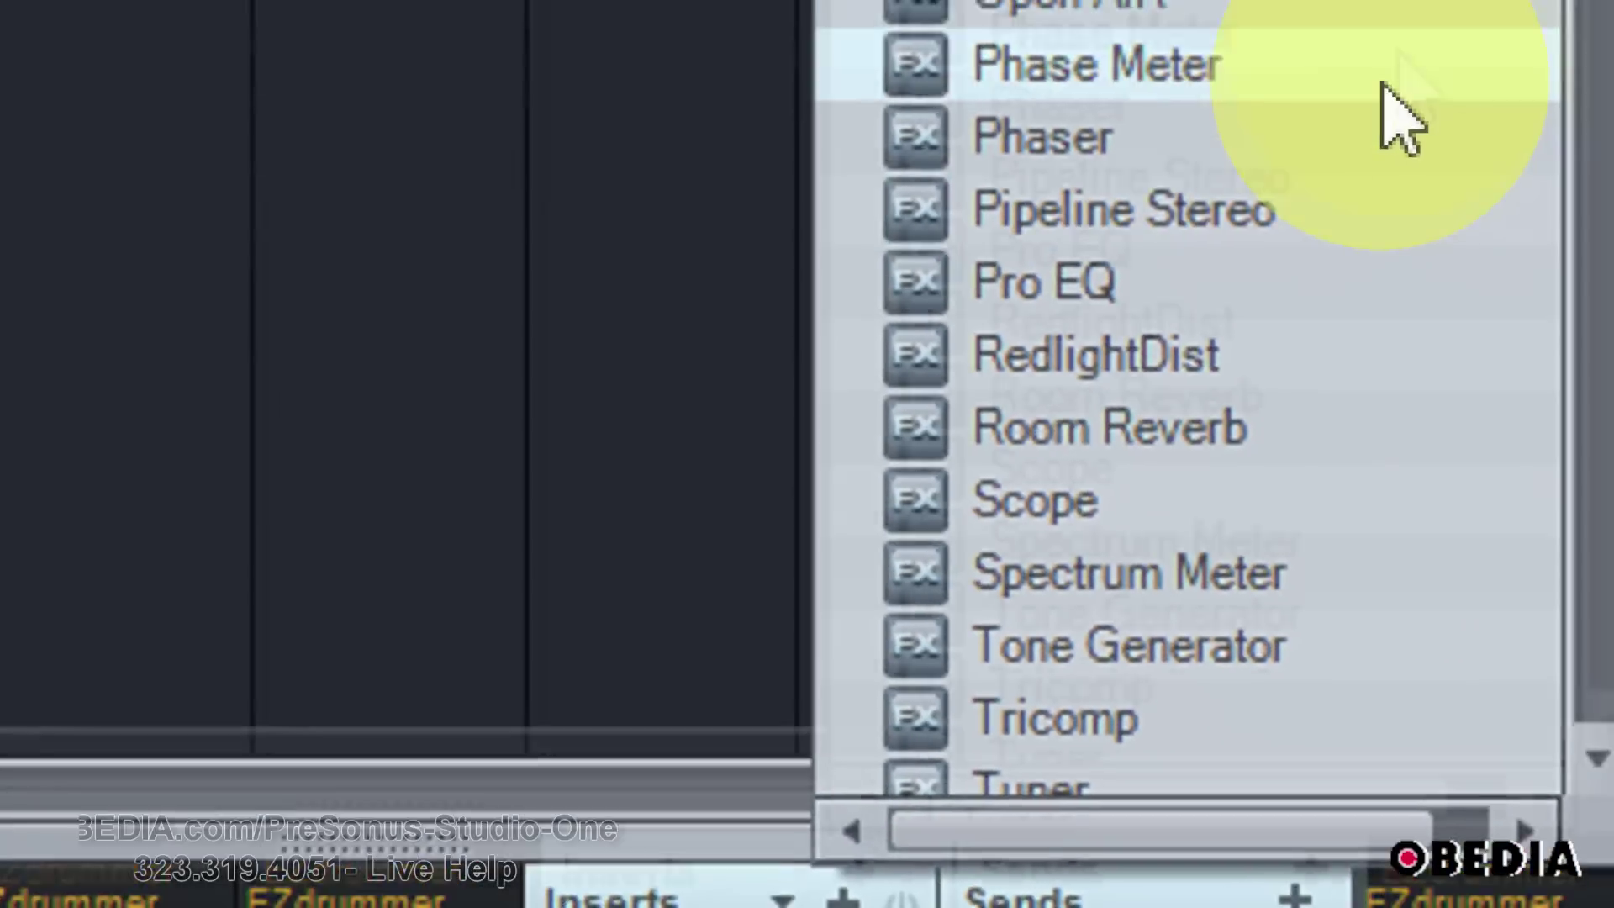
{"action": "left_click", "coordinate": [1051, 907]}
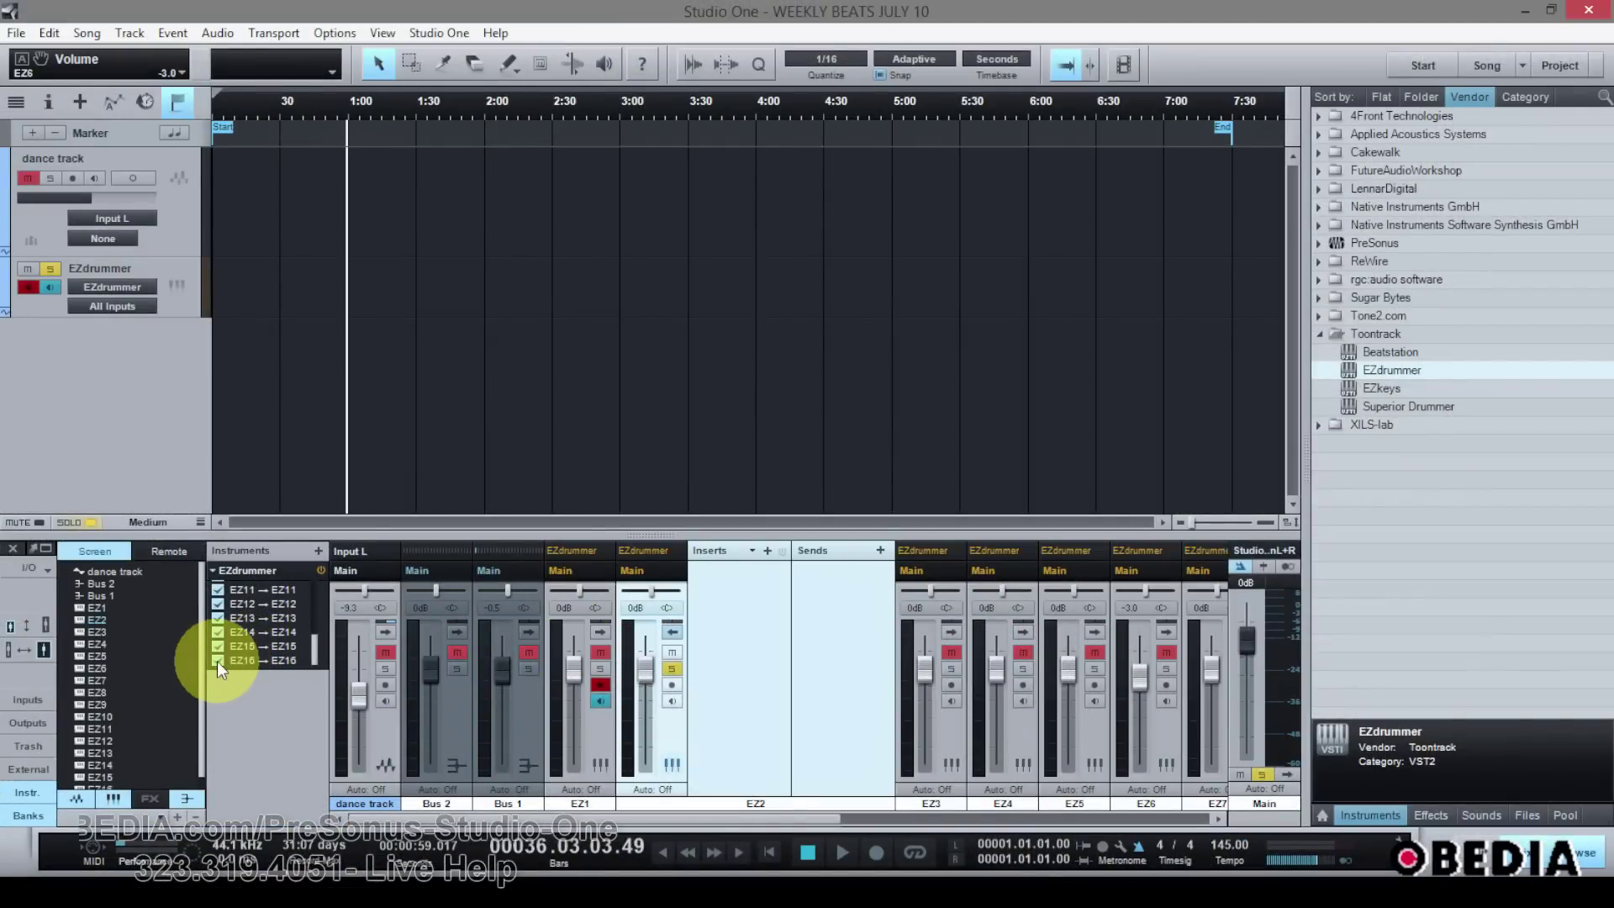
Disable EZdrummer outputs EZ14 down to EZ8 in the Instruments list.
{"action": "left_click", "coordinate": [218, 590]}
{"action": "left_click", "coordinate": [218, 605]}
{"action": "left_click", "coordinate": [218, 618]}
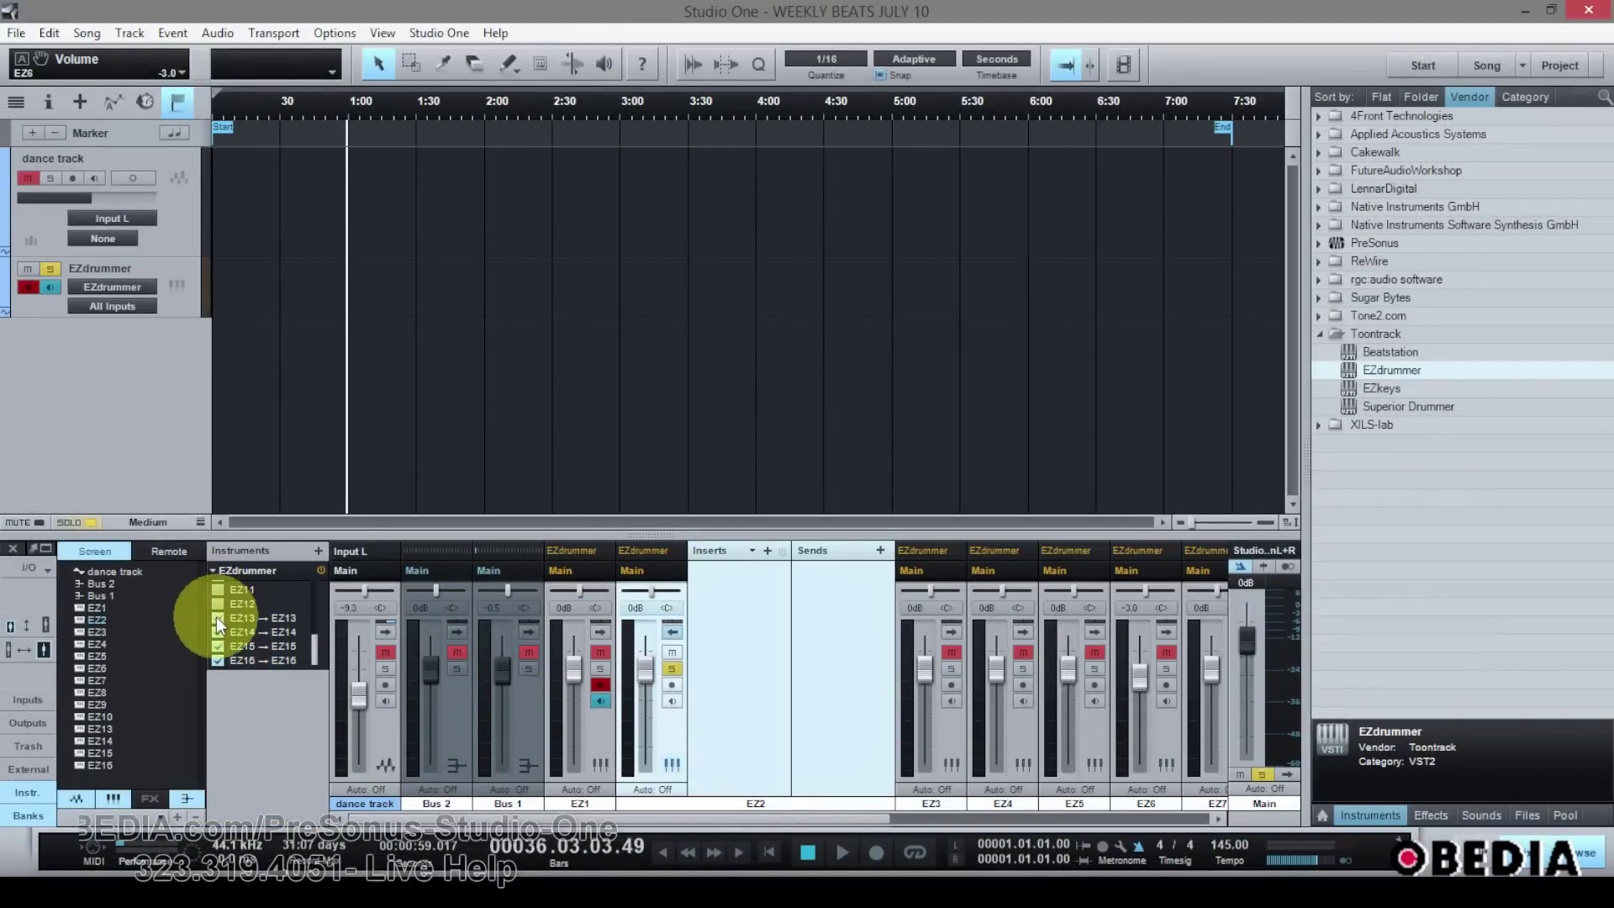
{"action": "left_click", "coordinate": [218, 632]}
{"action": "scroll", "coordinate": [221, 658], "scroll_direction": "up", "scroll_amount": 2}
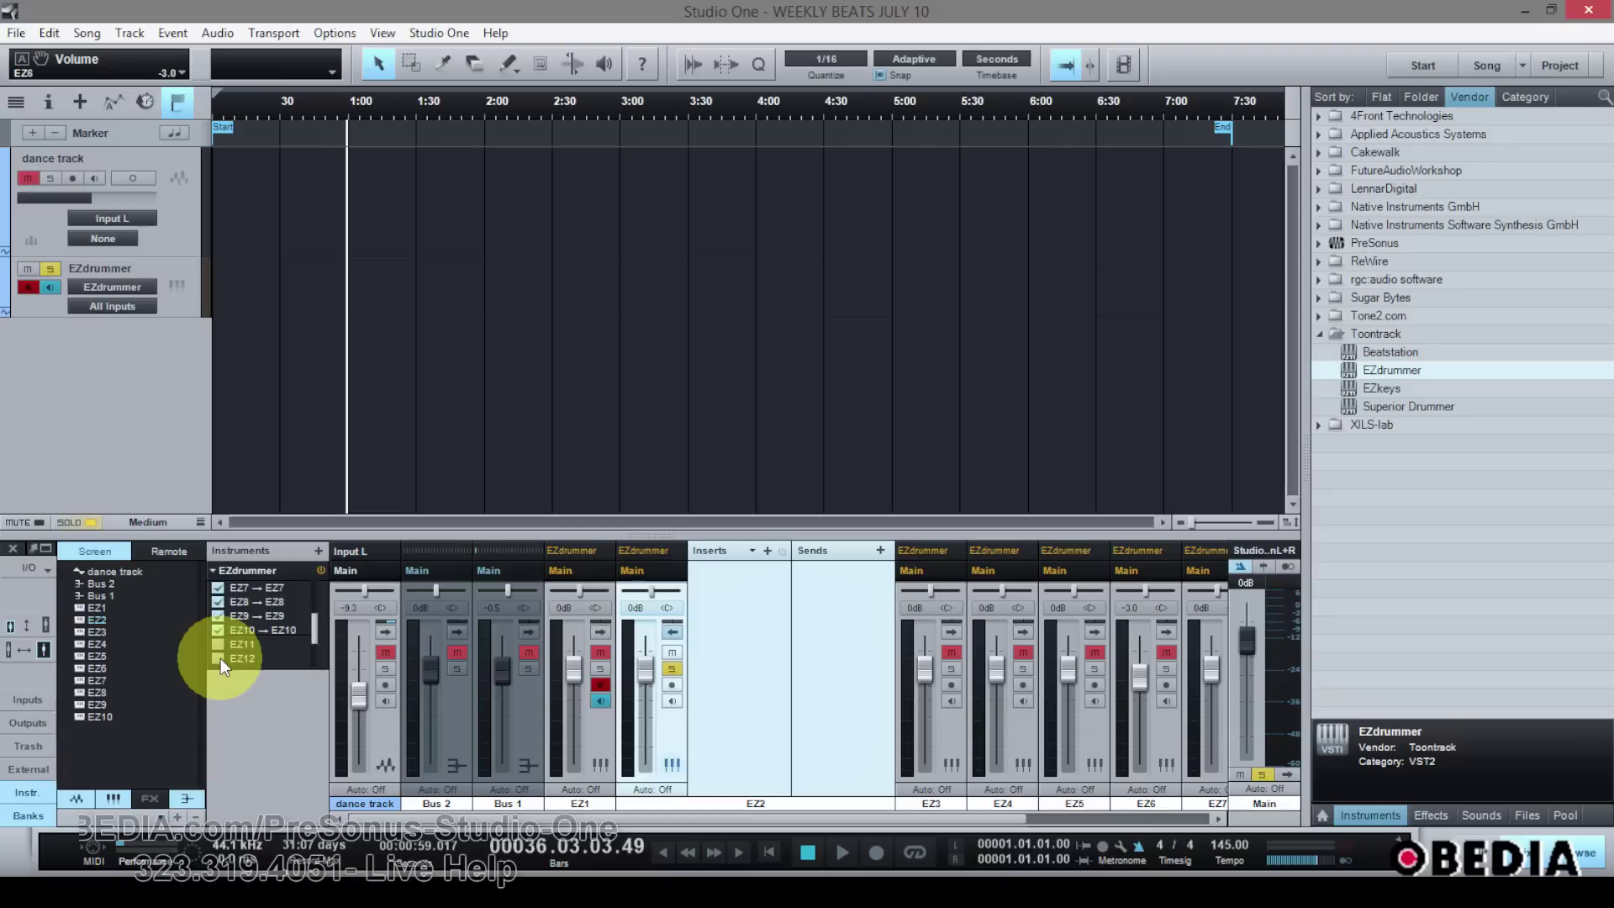
{"action": "left_click", "coordinate": [218, 630]}
{"action": "left_click", "coordinate": [218, 615]}
{"action": "left_click", "coordinate": [218, 602]}
Disable EZdrummer outputs EZ7 down to EZ2, leaving only EZ1.
{"action": "scroll", "coordinate": [219, 608], "scroll_direction": "up", "scroll_amount": 3}
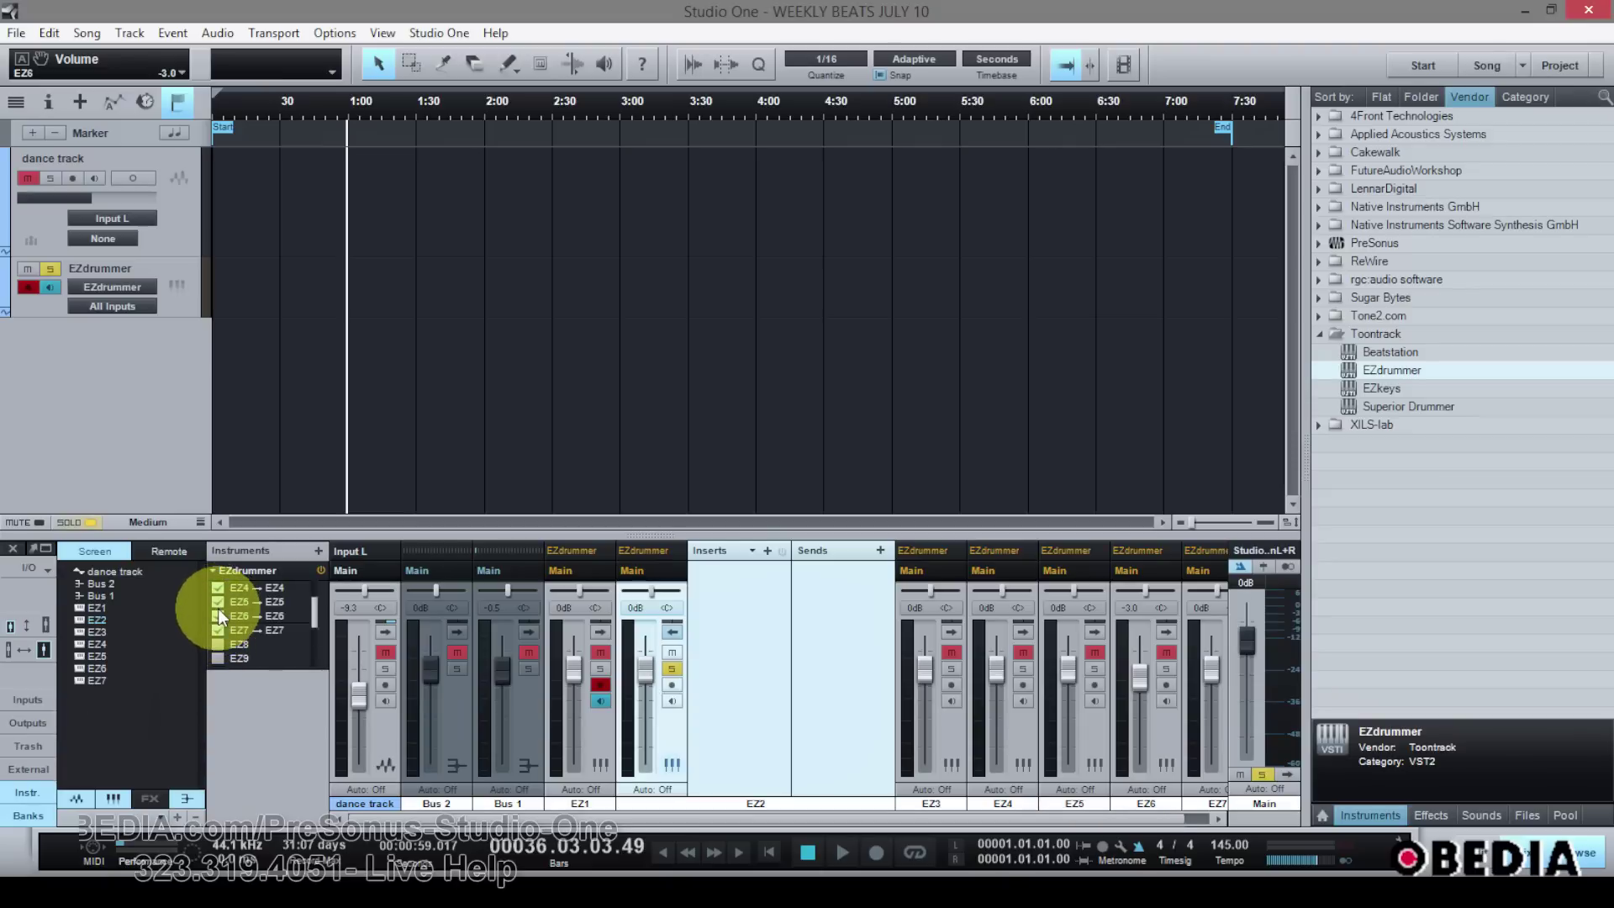
{"action": "left_click", "coordinate": [219, 629]}
{"action": "left_click", "coordinate": [216, 603]}
{"action": "left_click", "coordinate": [217, 614]}
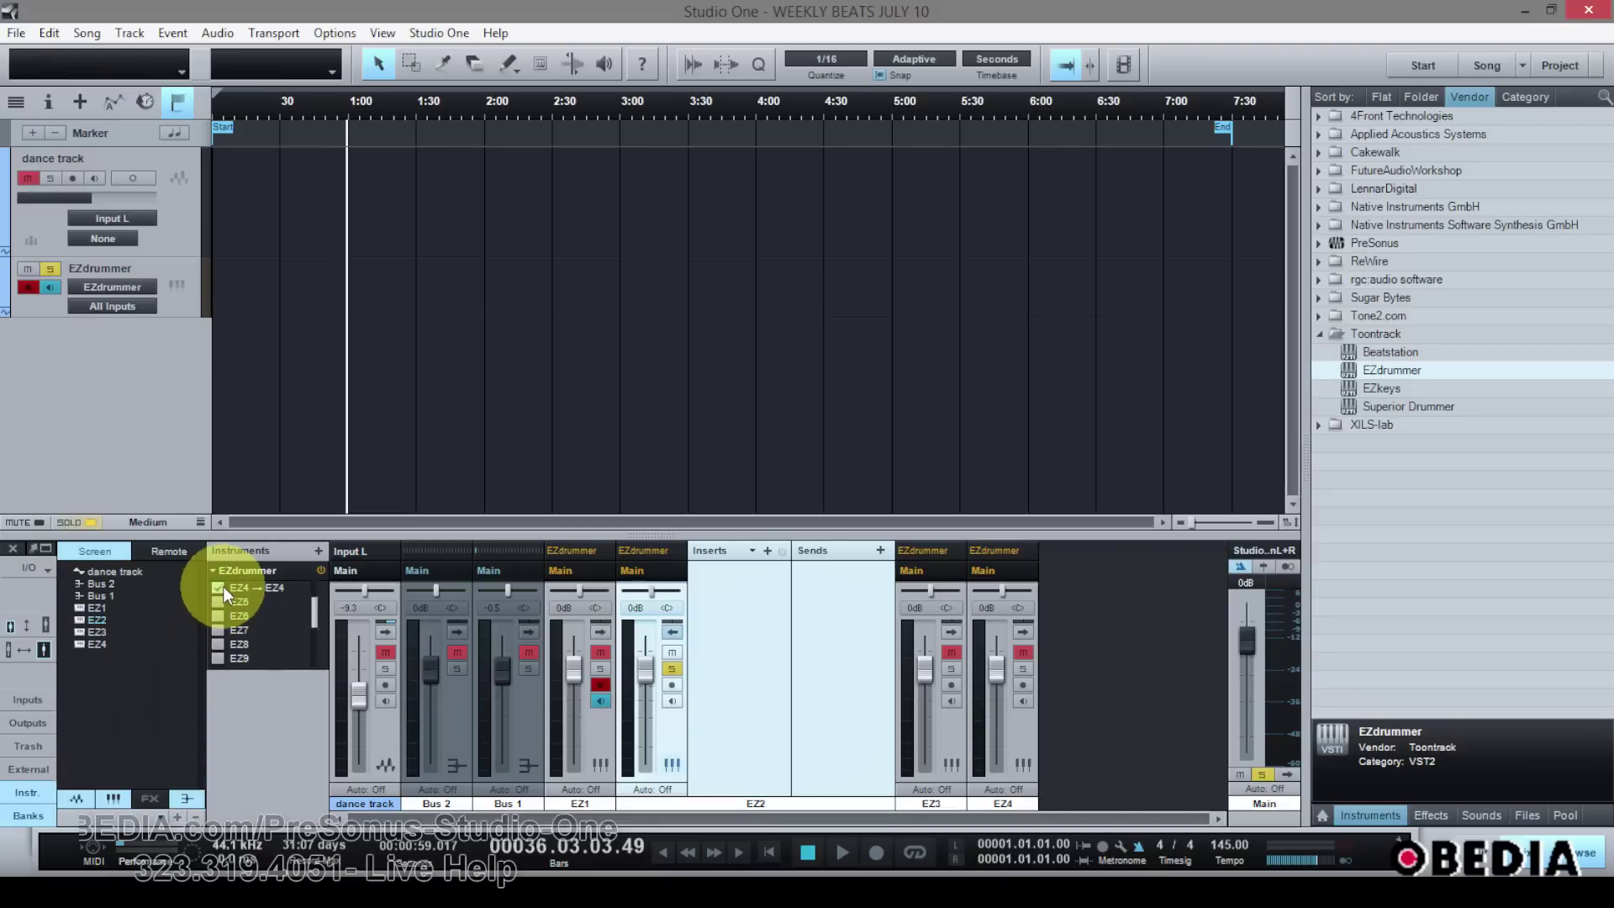
{"action": "left_click", "coordinate": [220, 587]}
{"action": "scroll", "coordinate": [224, 619], "scroll_direction": "up", "scroll_amount": 3}
{"action": "left_click", "coordinate": [221, 616]}
{"action": "left_click", "coordinate": [223, 602]}
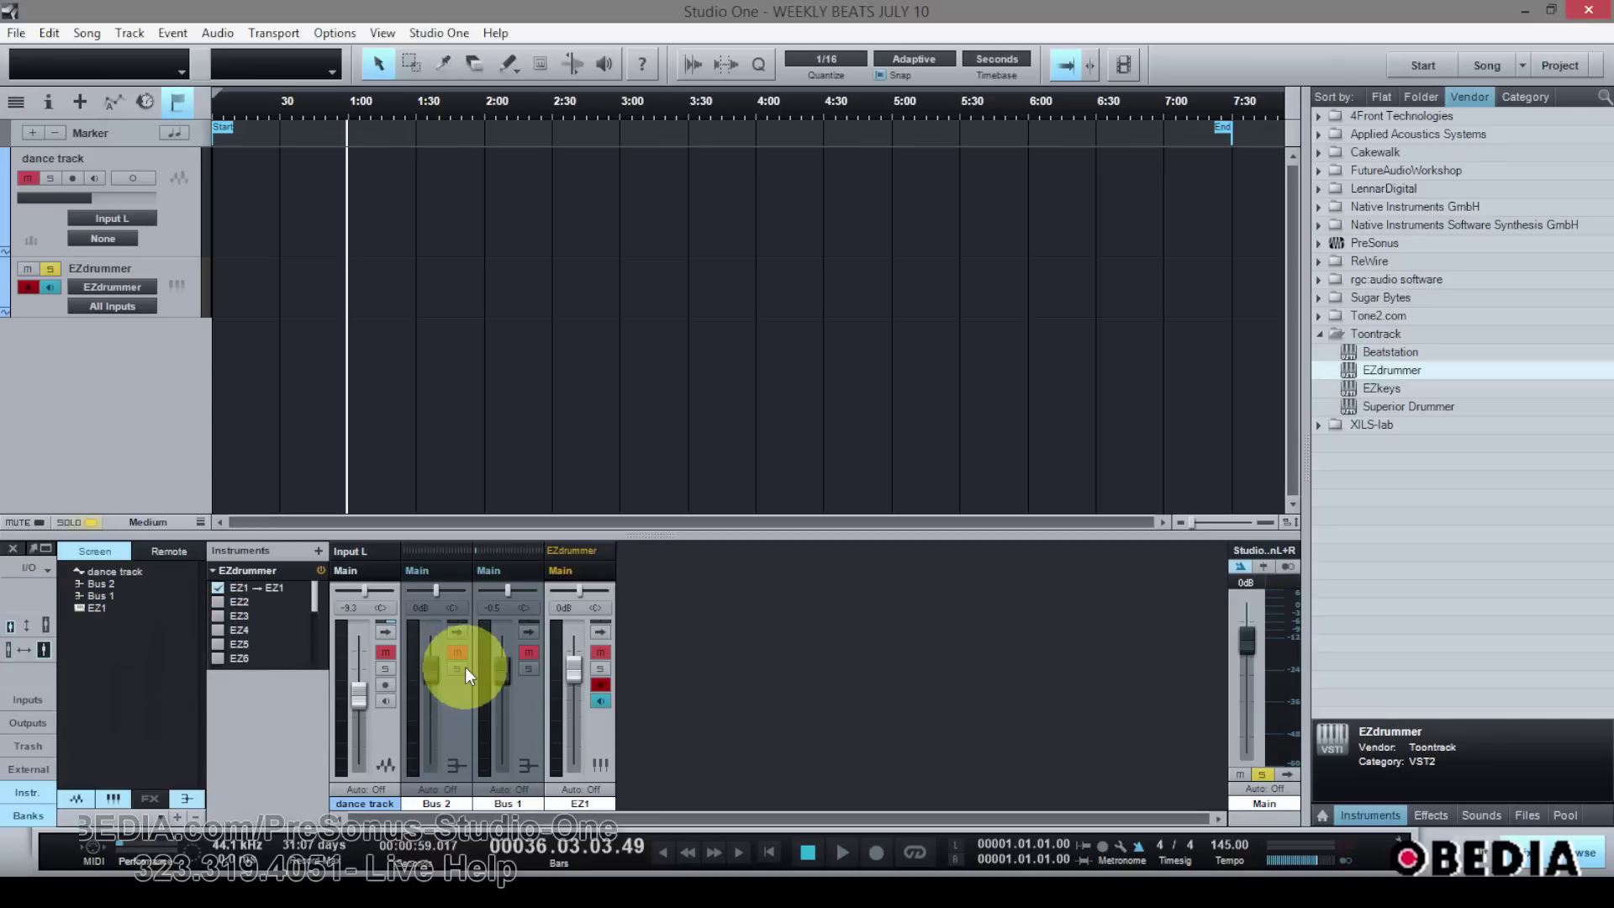
Toggle EZ1's mute on and back off, then clear EZ1's solo.
{"action": "left_click", "coordinate": [606, 666]}
{"action": "left_click", "coordinate": [598, 666]}
{"action": "left_click", "coordinate": [598, 668]}
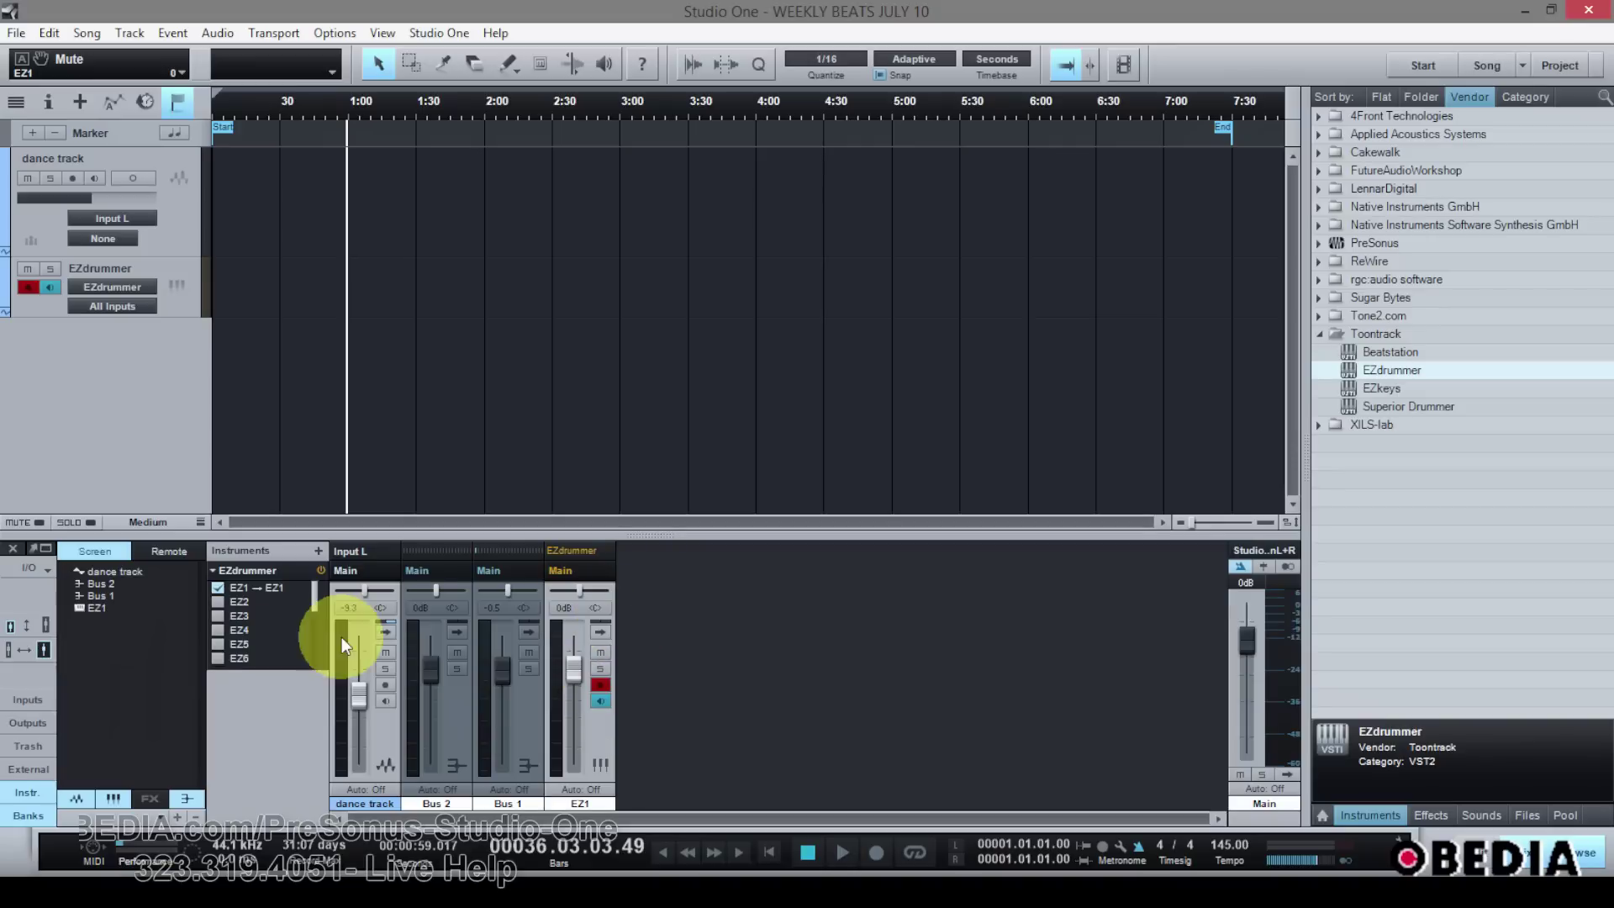
Enable outputs EZ2 and EZ3, then disable them again.
{"action": "left_click", "coordinate": [218, 602]}
{"action": "left_click", "coordinate": [218, 616]}
{"action": "left_click", "coordinate": [218, 616]}
{"action": "left_click", "coordinate": [218, 602]}
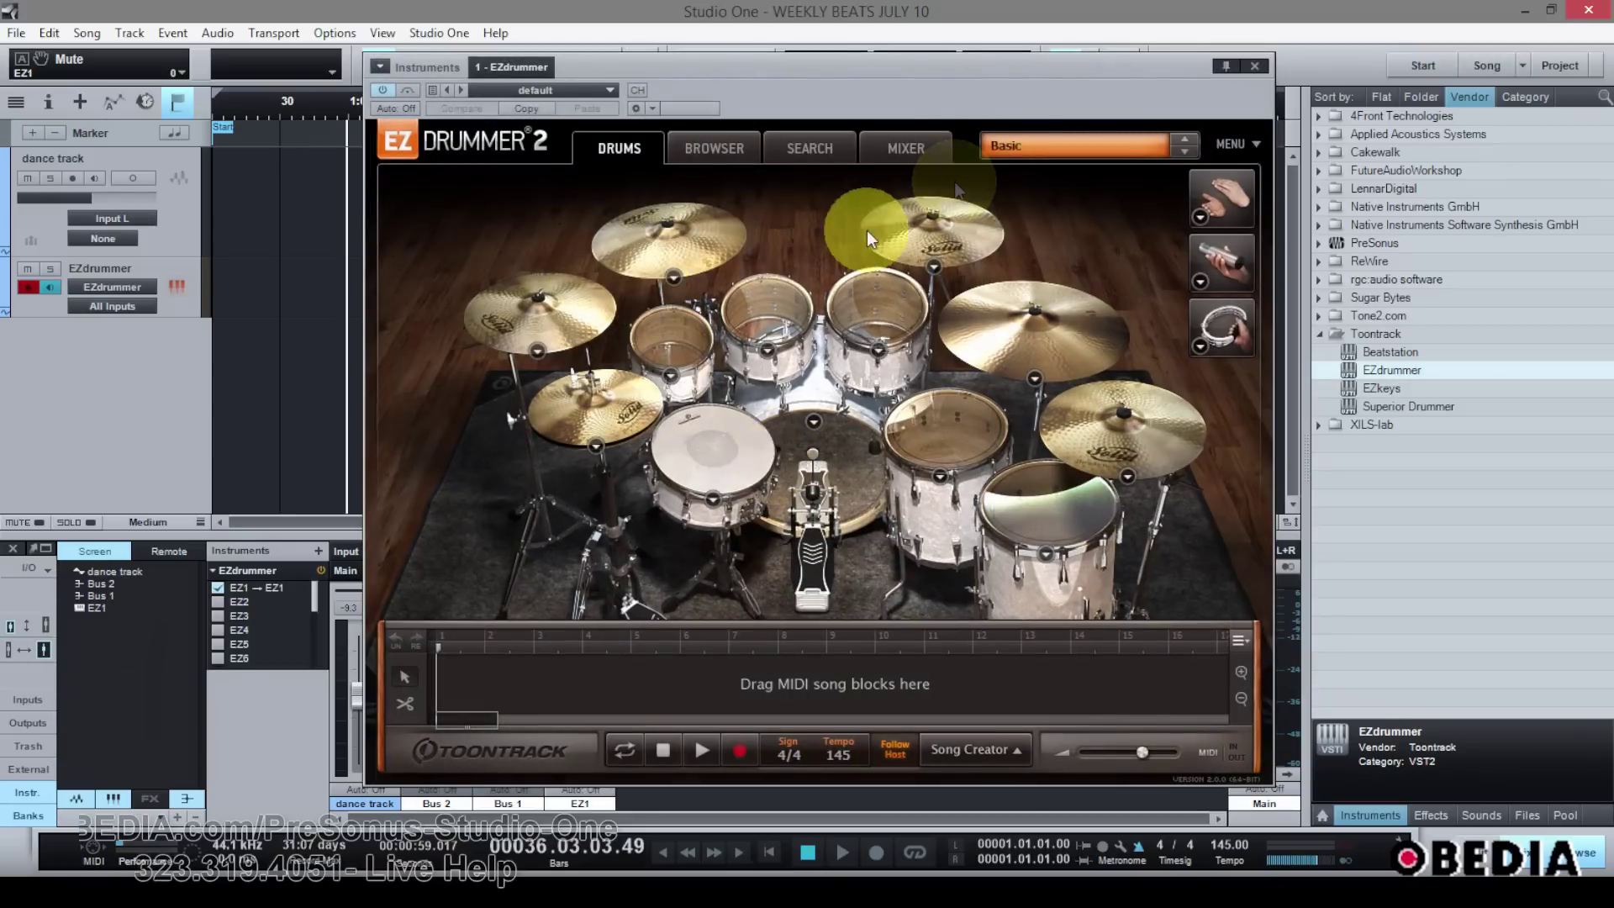
In EZdrummer's kit mixer, set the Kick output to Stereo, then switch it to Multichannel.
{"action": "left_click", "coordinate": [935, 152]}
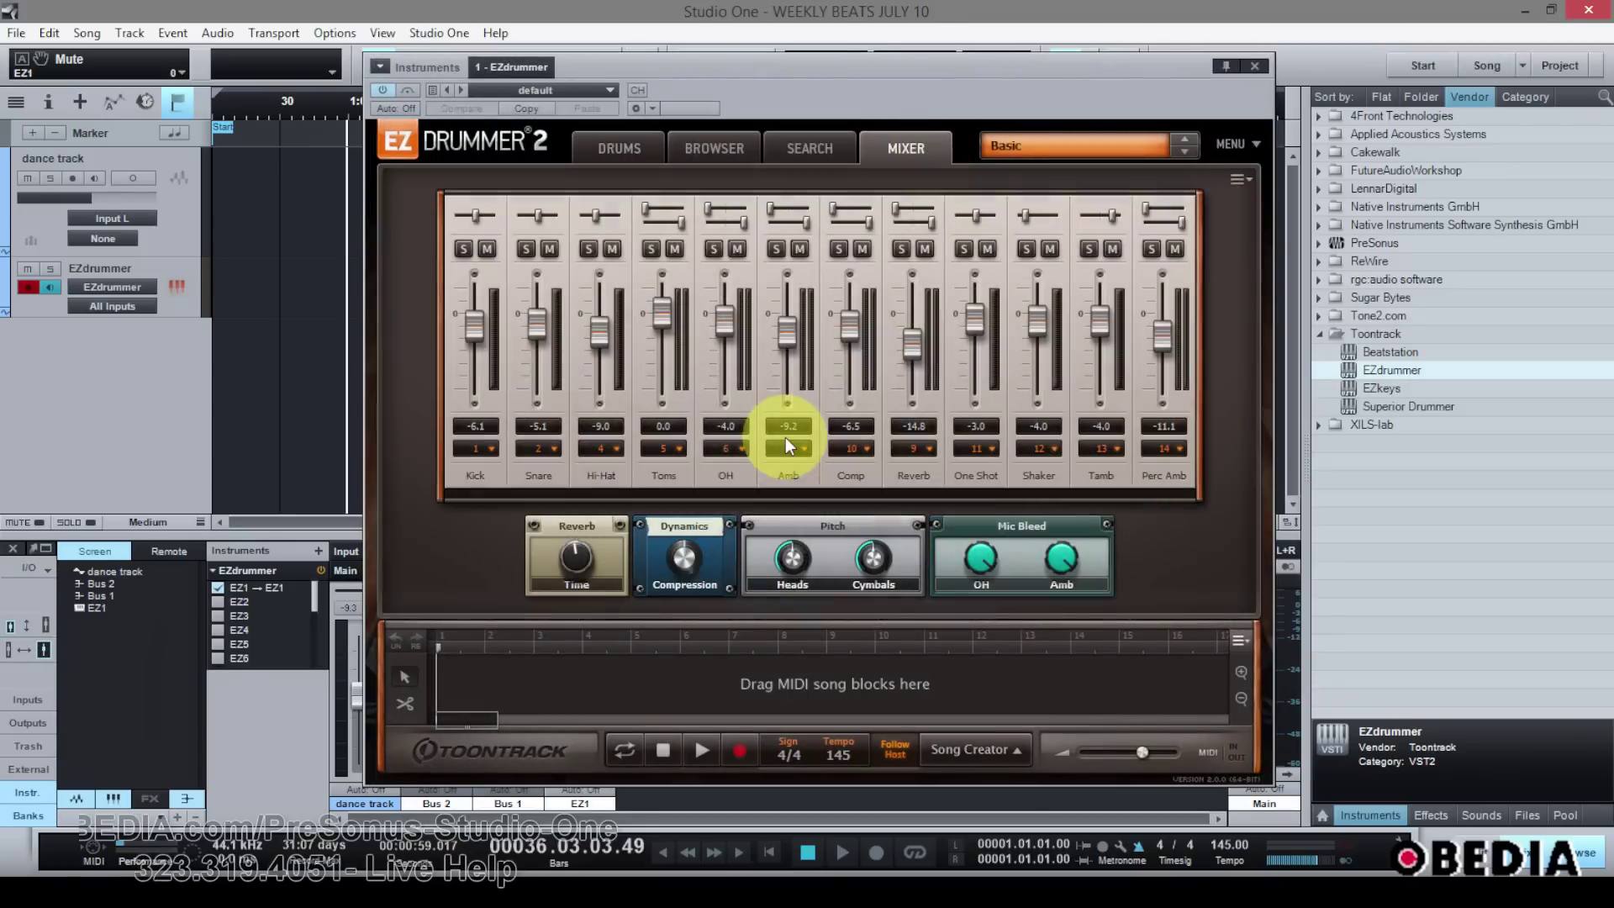
{"action": "left_click", "coordinate": [495, 451]}
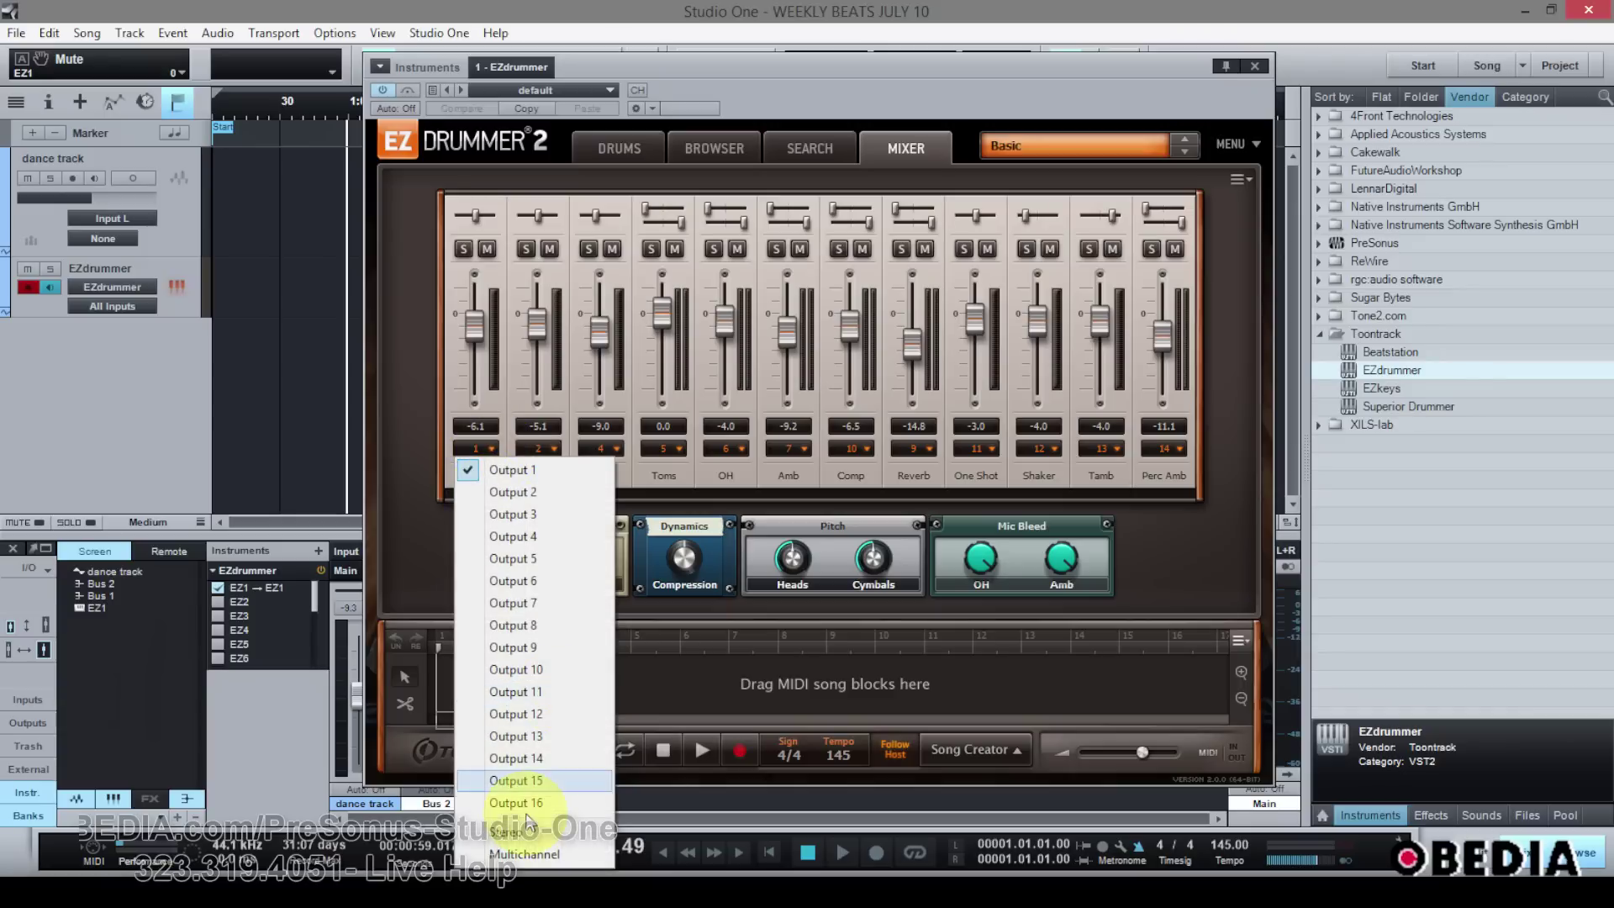
{"action": "left_click", "coordinate": [528, 833]}
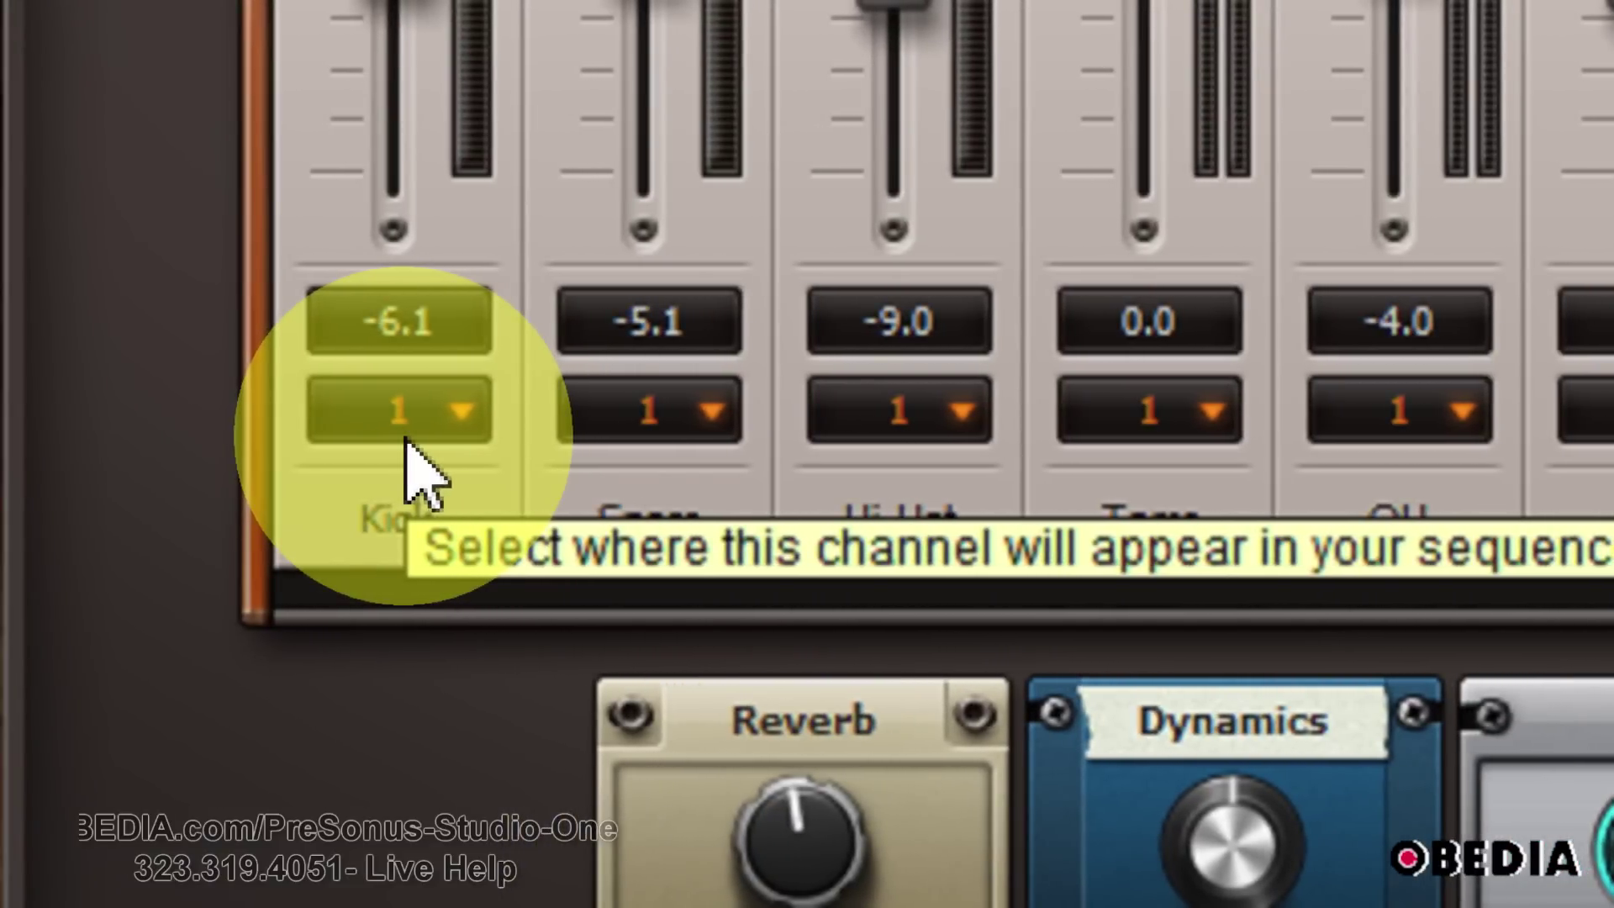
{"action": "left_click", "coordinate": [438, 426]}
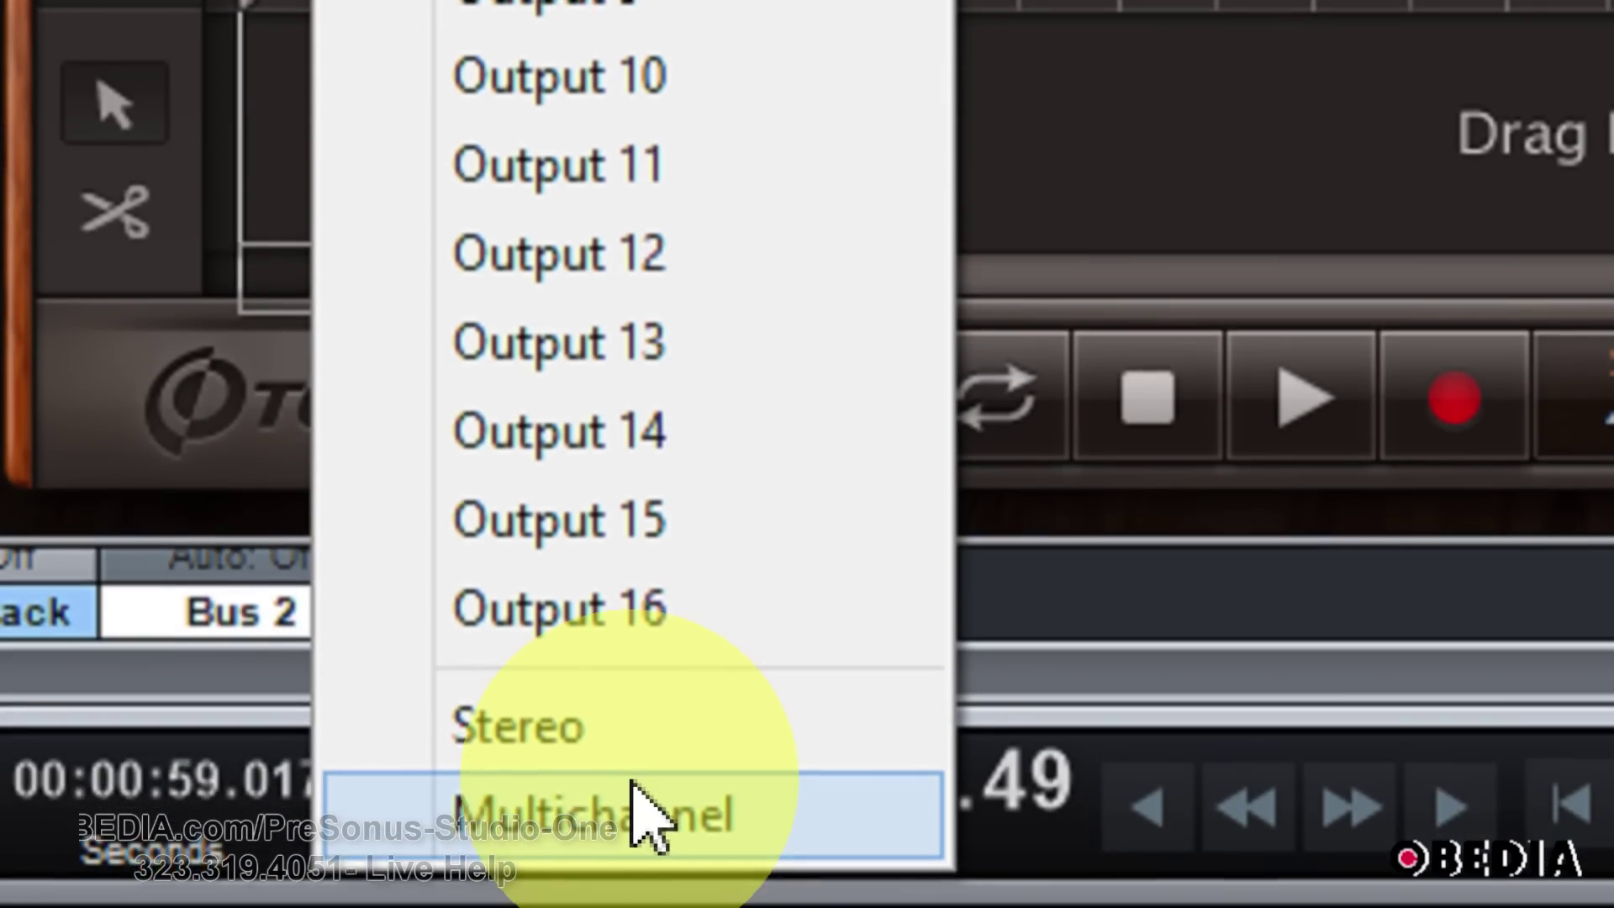
{"action": "left_click", "coordinate": [635, 879]}
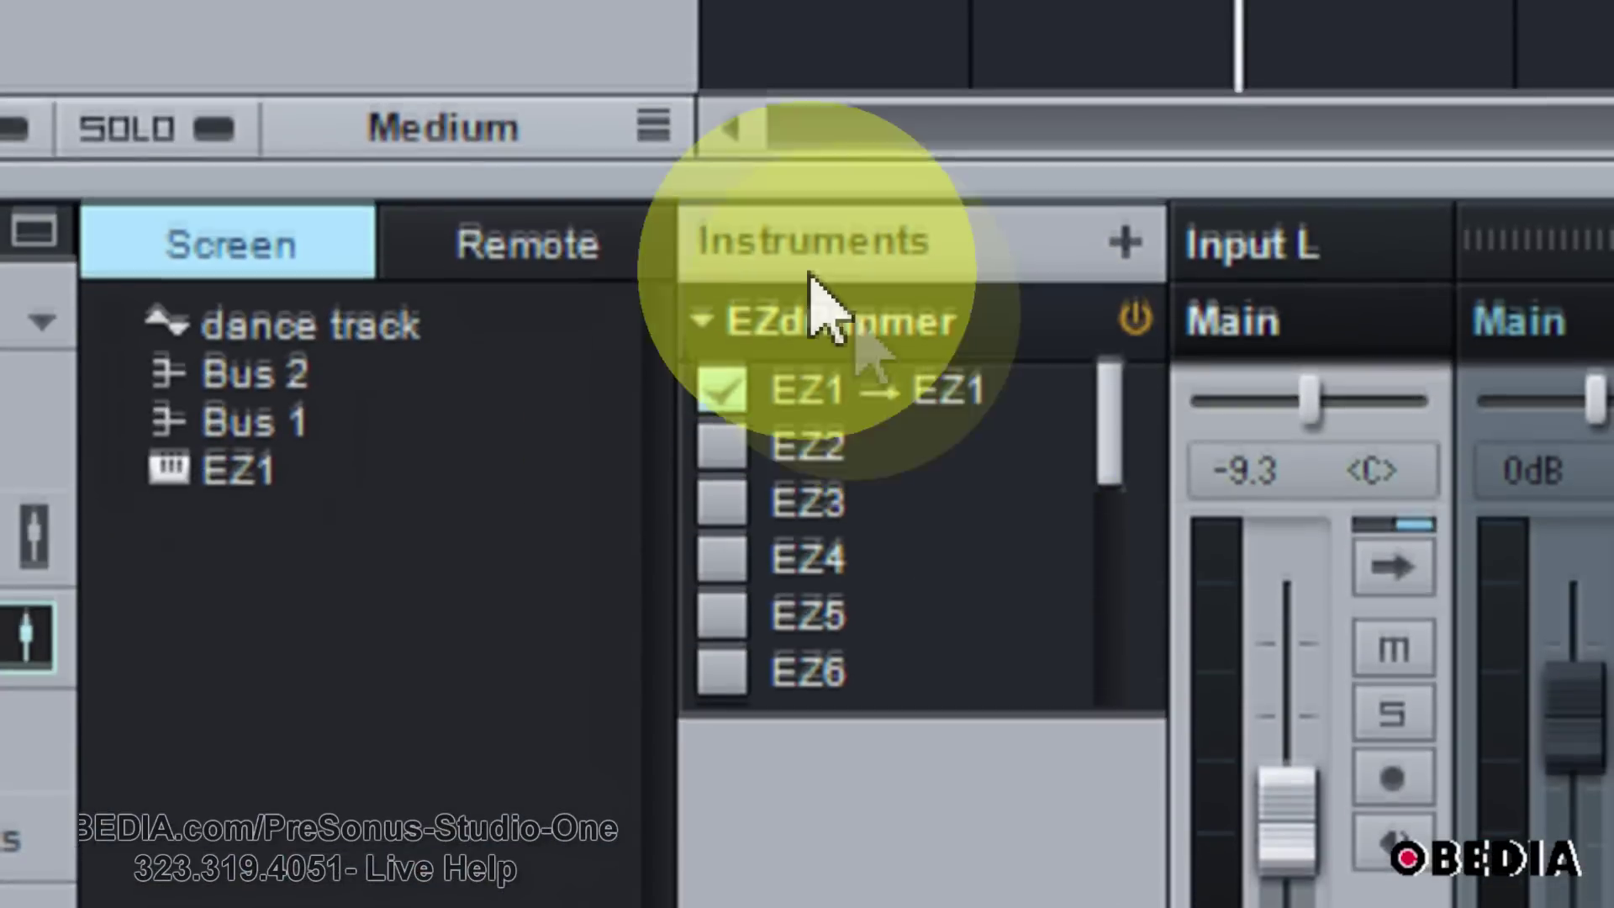
{"action": "right_click", "coordinate": [740, 324]}
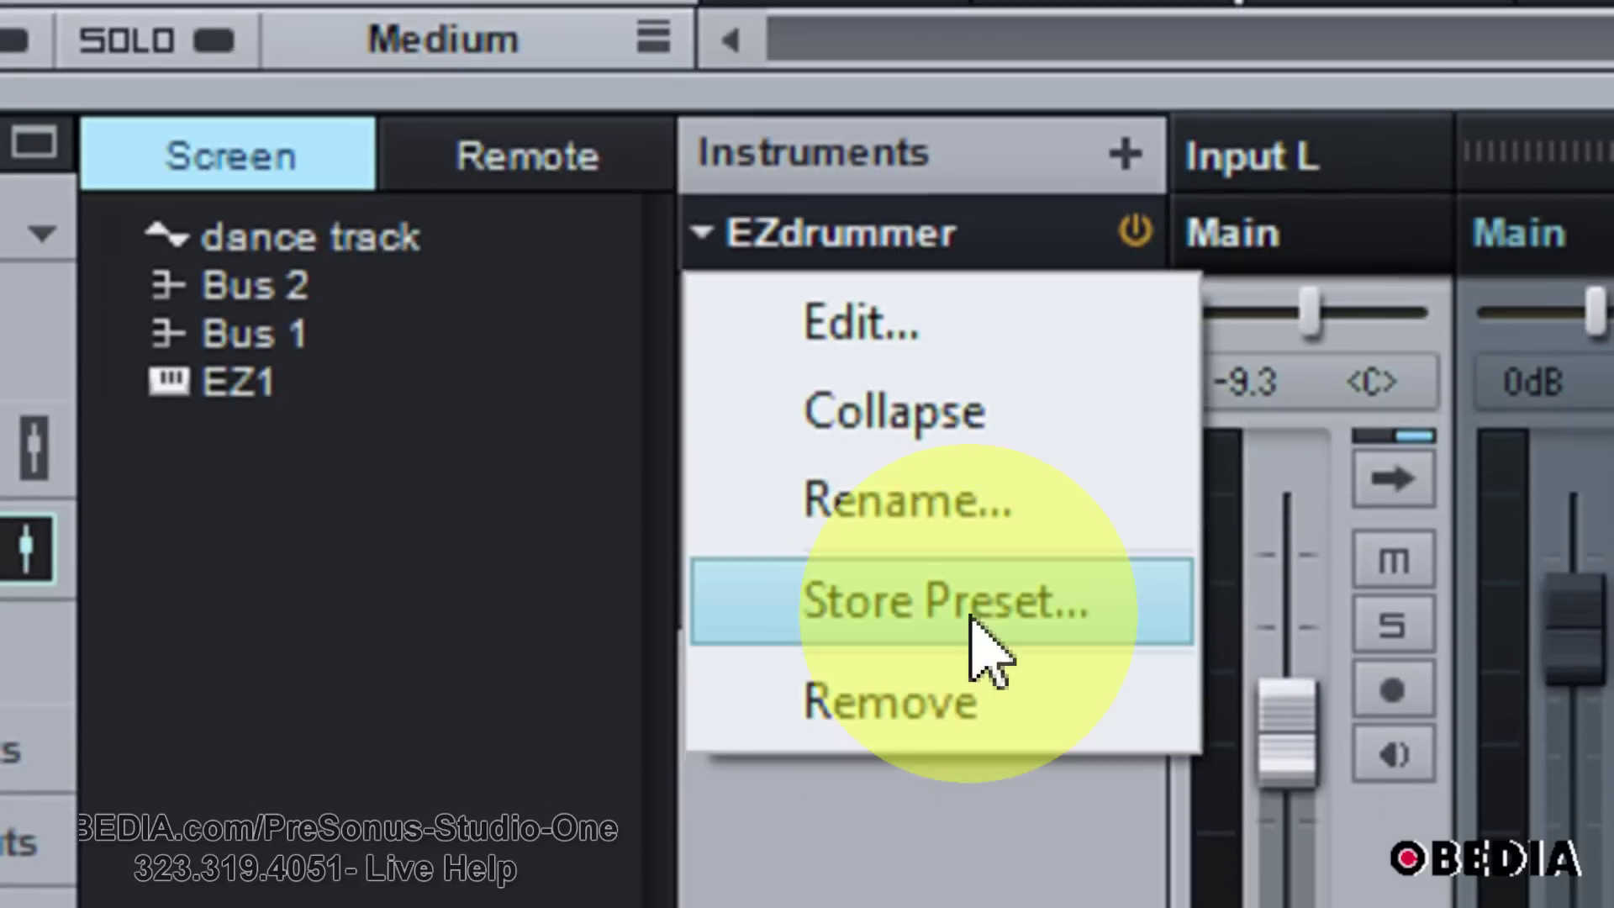
{"action": "left_click", "coordinate": [1005, 433]}
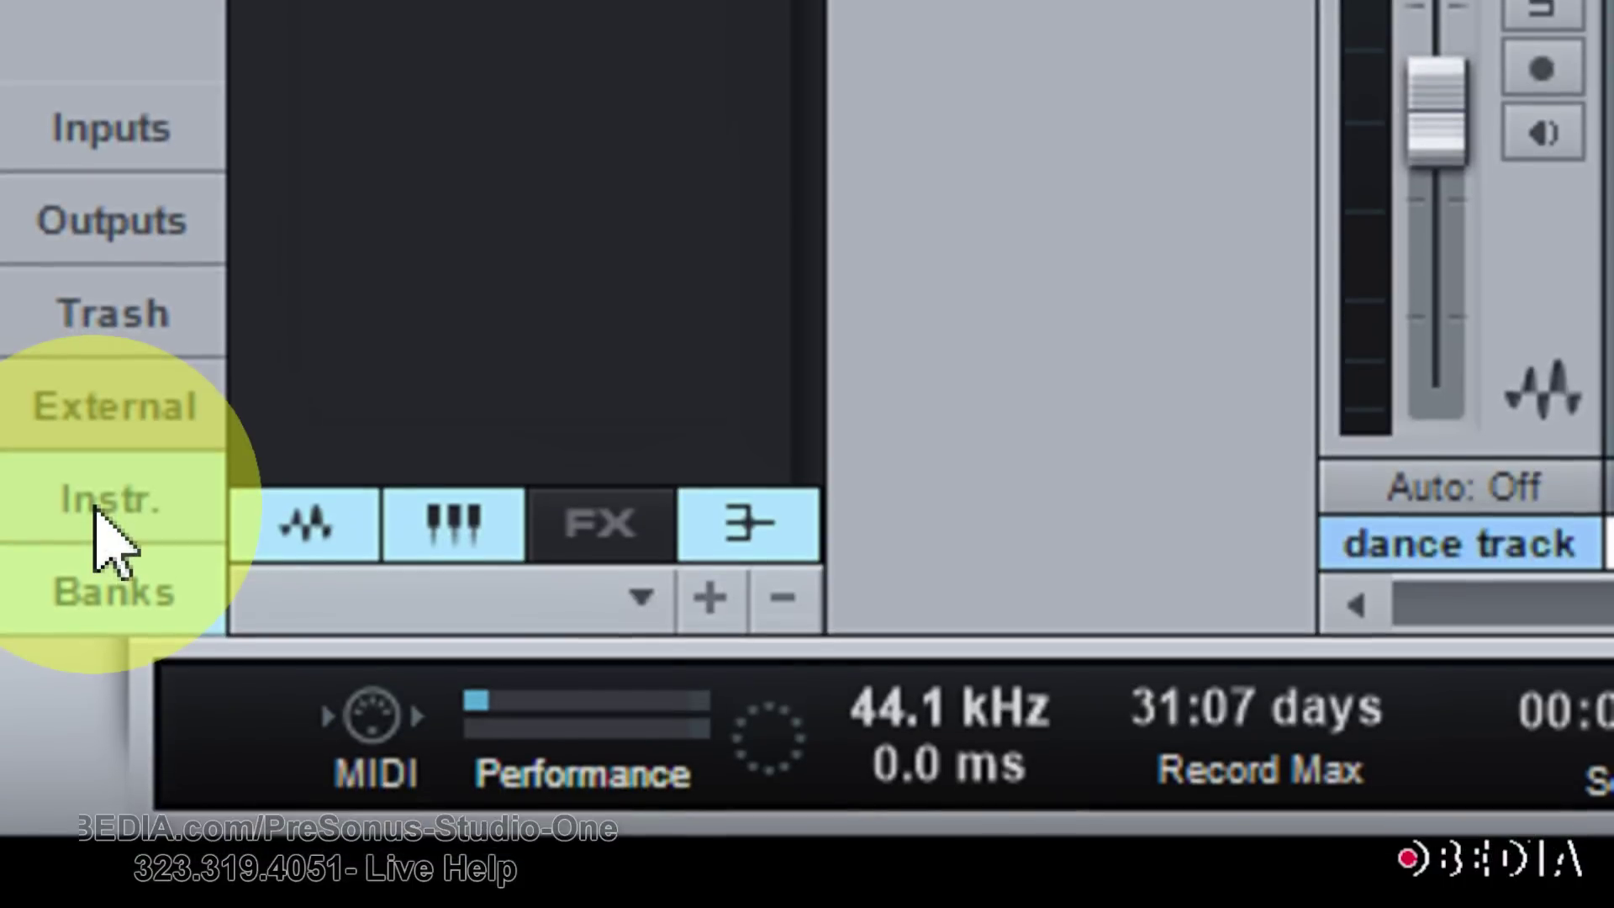
{"action": "left_click", "coordinate": [97, 511]}
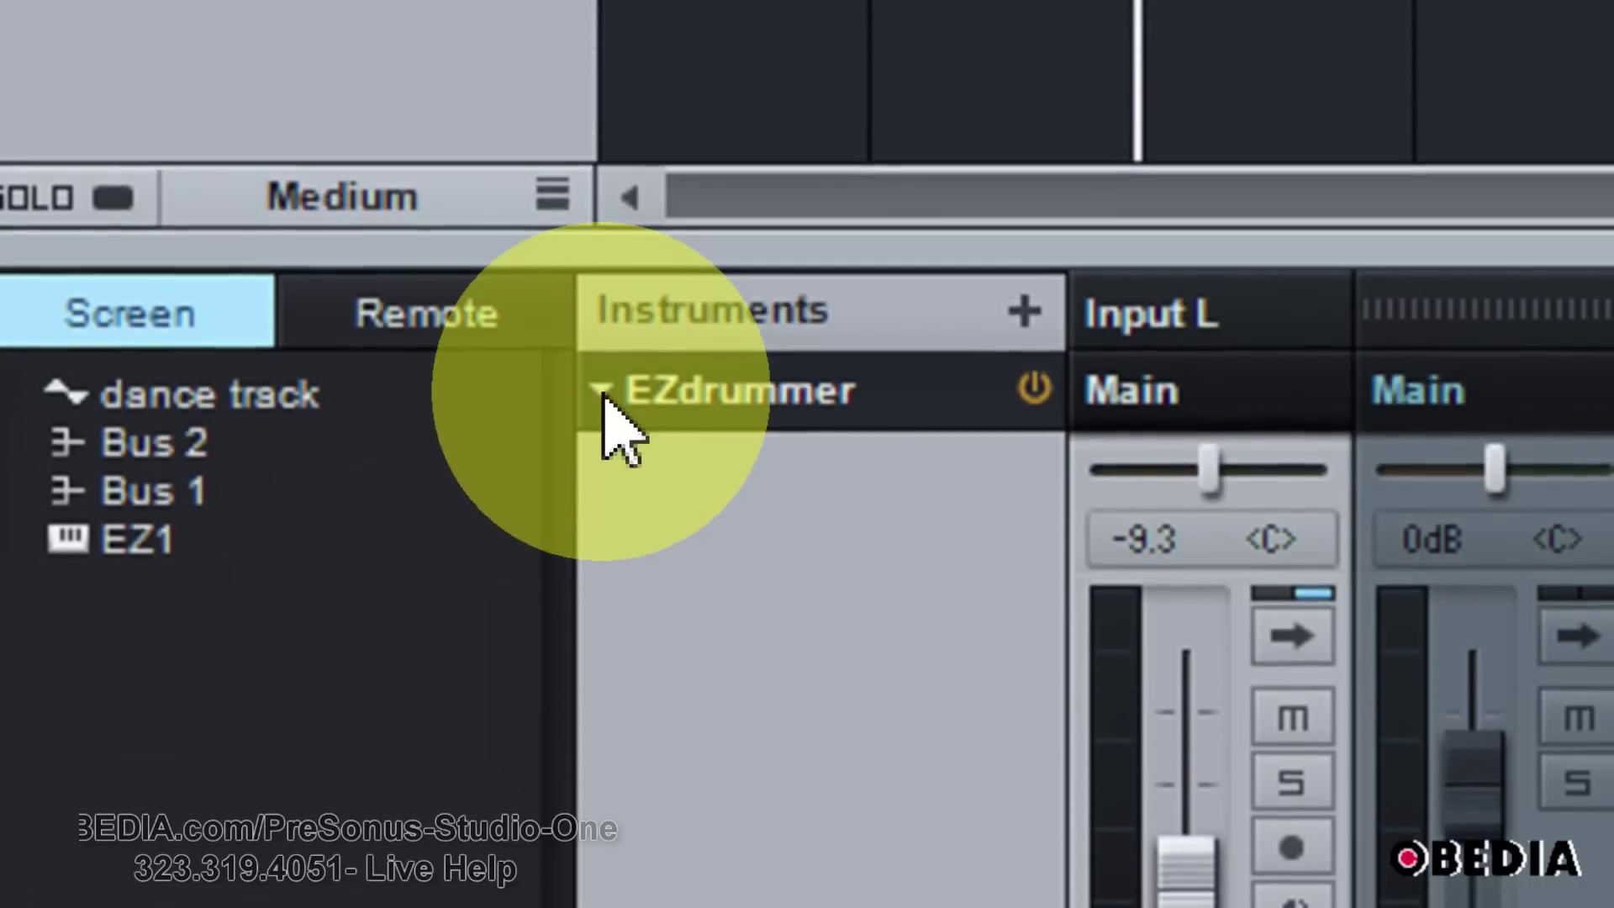
{"action": "right_click", "coordinate": [604, 395]}
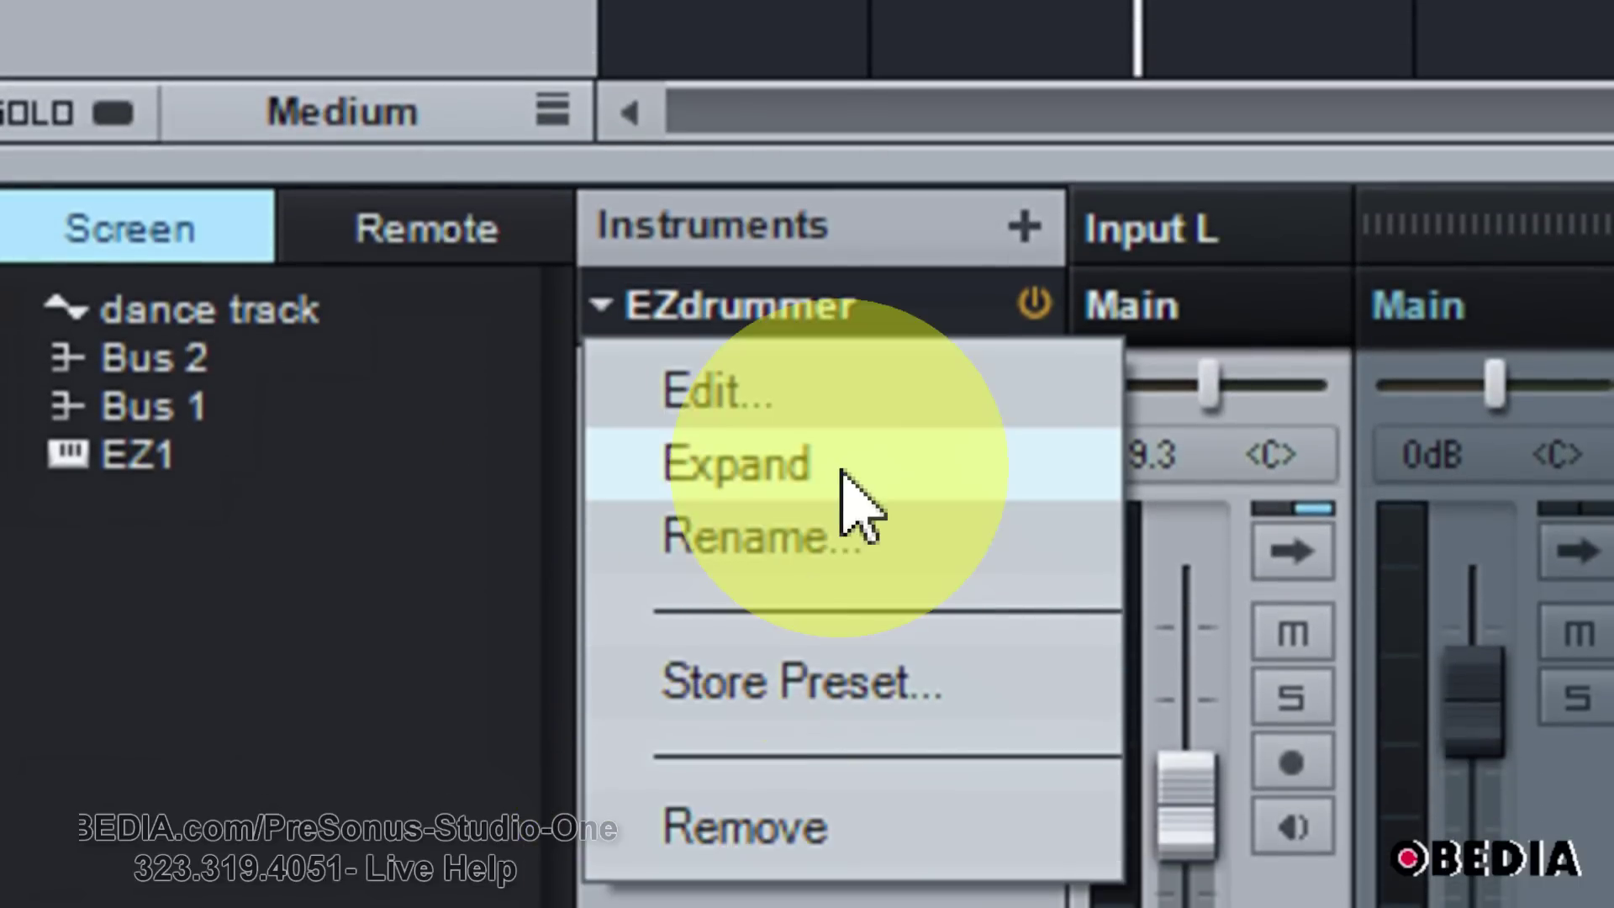
{"action": "left_click", "coordinate": [858, 504]}
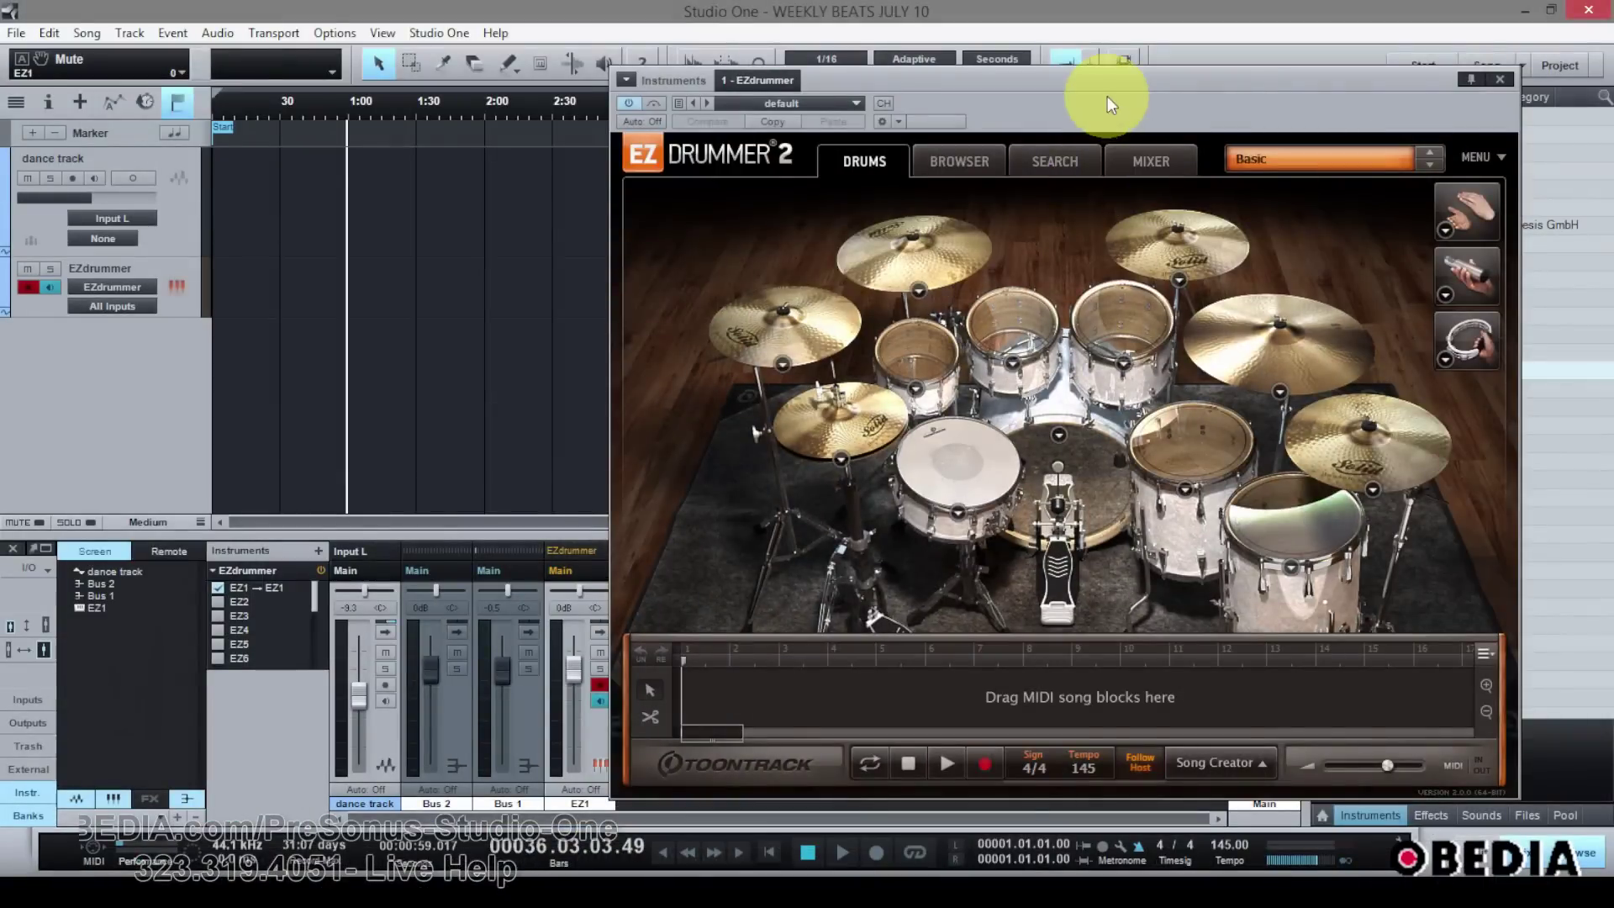
Move the EZdrummer window aside and enable outputs EZ2 through EZ6 as console channels.
{"action": "left_click_drag", "start_coordinate": [673, 80], "coordinate": [1276, 101]}
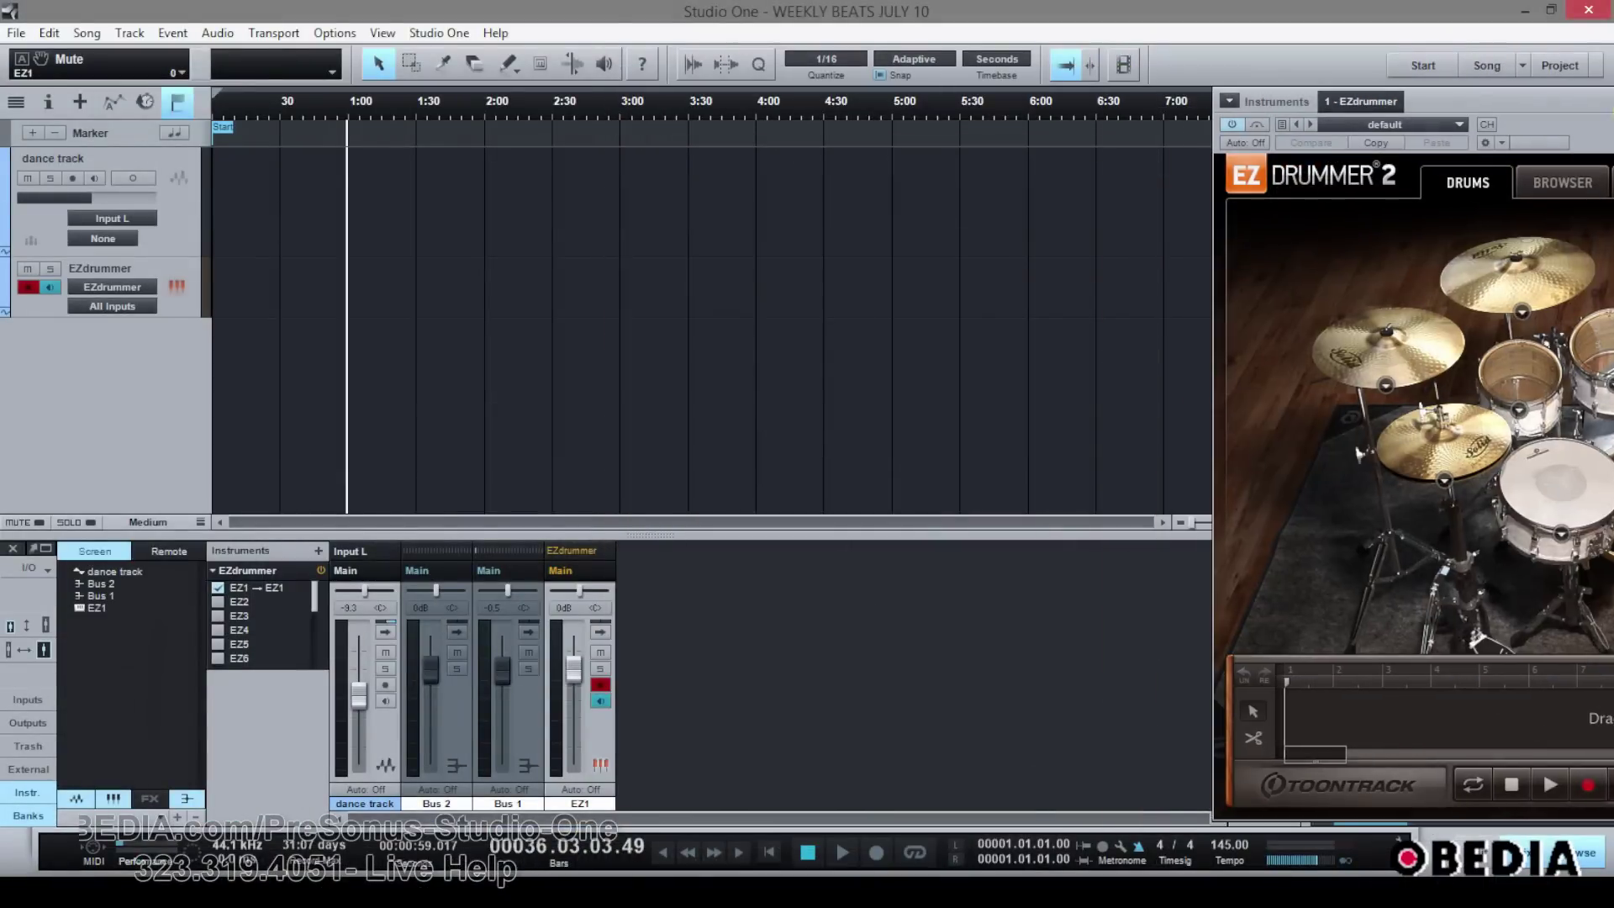
{"action": "left_click", "coordinate": [216, 602]}
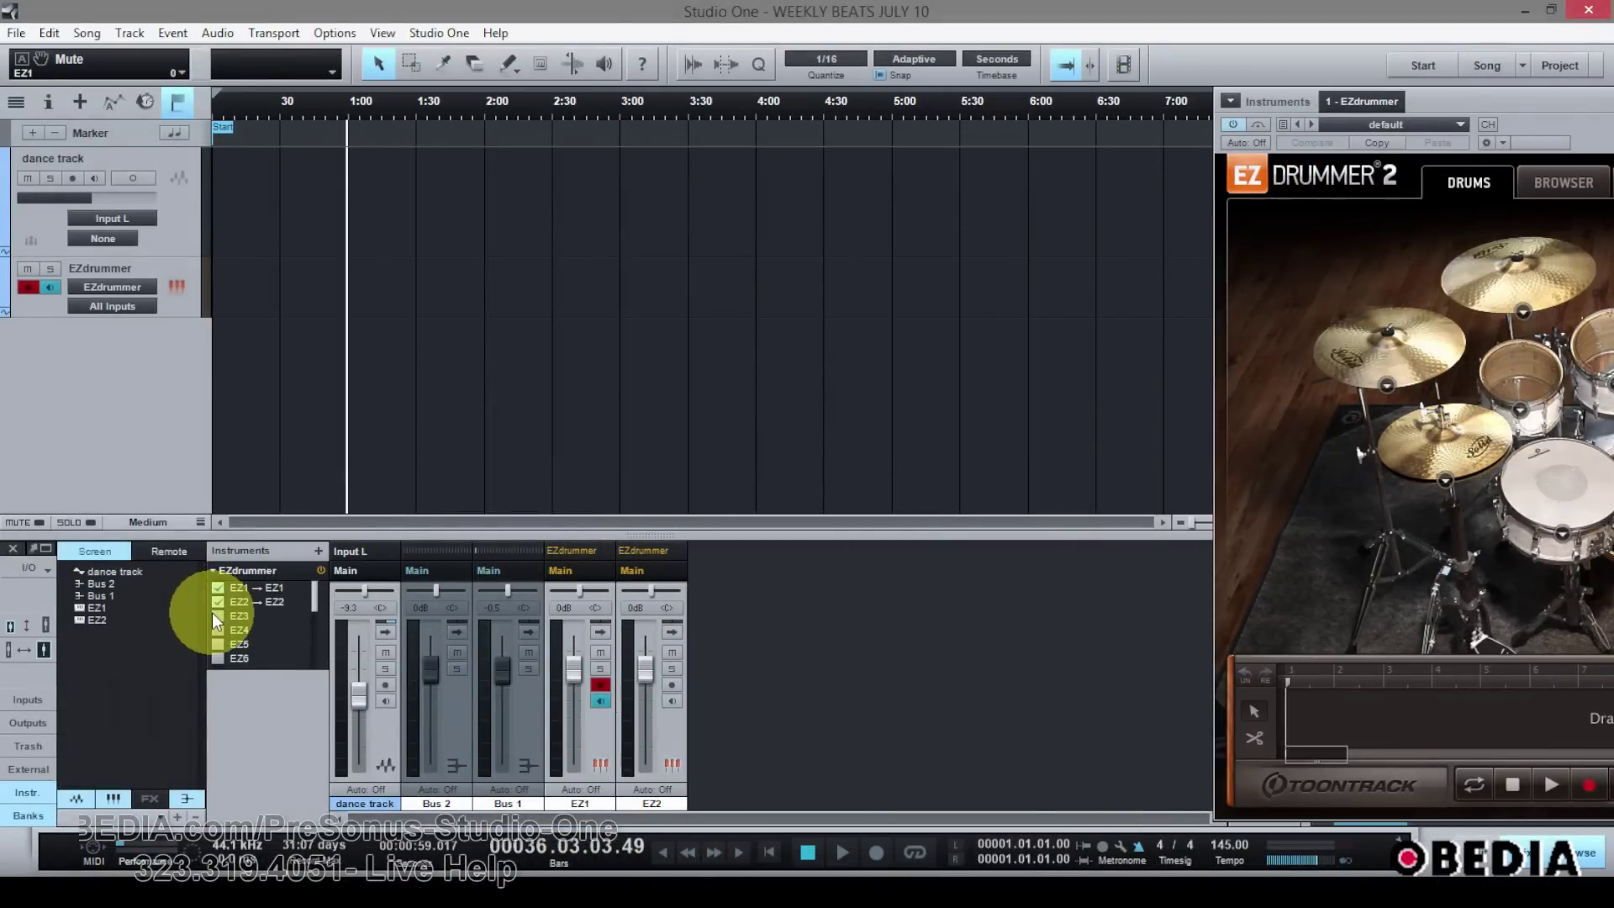
{"action": "left_click", "coordinate": [215, 616]}
{"action": "left_click", "coordinate": [219, 631]}
{"action": "left_click", "coordinate": [218, 644]}
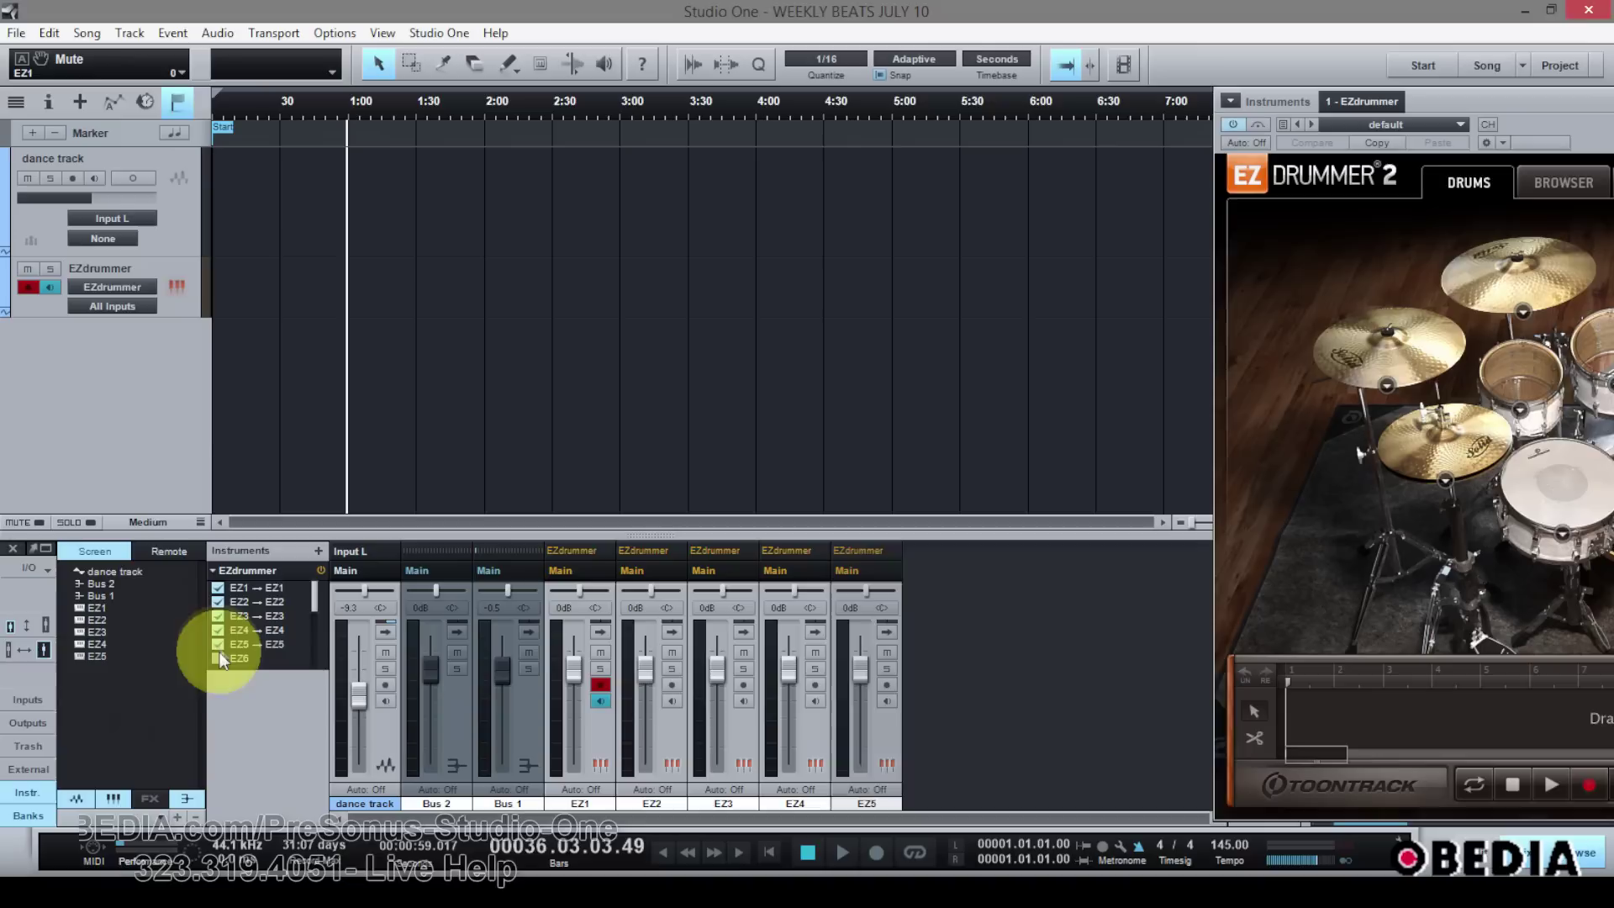
{"action": "left_click", "coordinate": [219, 659]}
Enable the remaining outputs EZ7 through EZ11 as console channels.
{"action": "scroll", "coordinate": [230, 649], "scroll_direction": "down", "scroll_amount": 1}
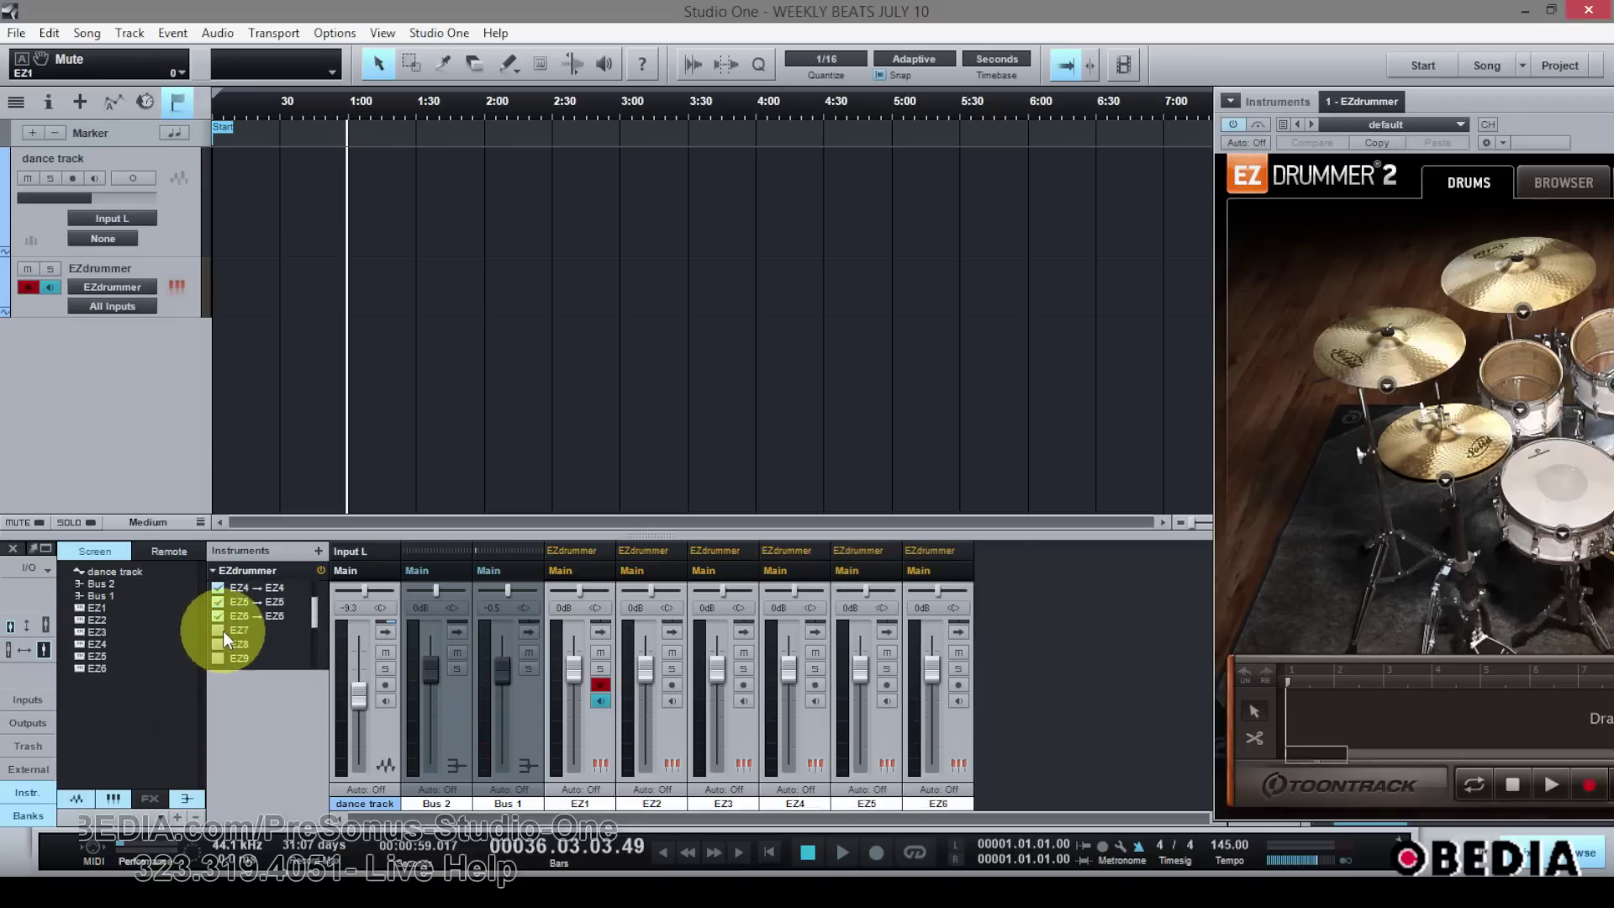
{"action": "left_click", "coordinate": [219, 631]}
{"action": "left_click", "coordinate": [219, 643]}
{"action": "left_click", "coordinate": [219, 658]}
{"action": "scroll", "coordinate": [230, 639], "scroll_direction": "down", "scroll_amount": 1}
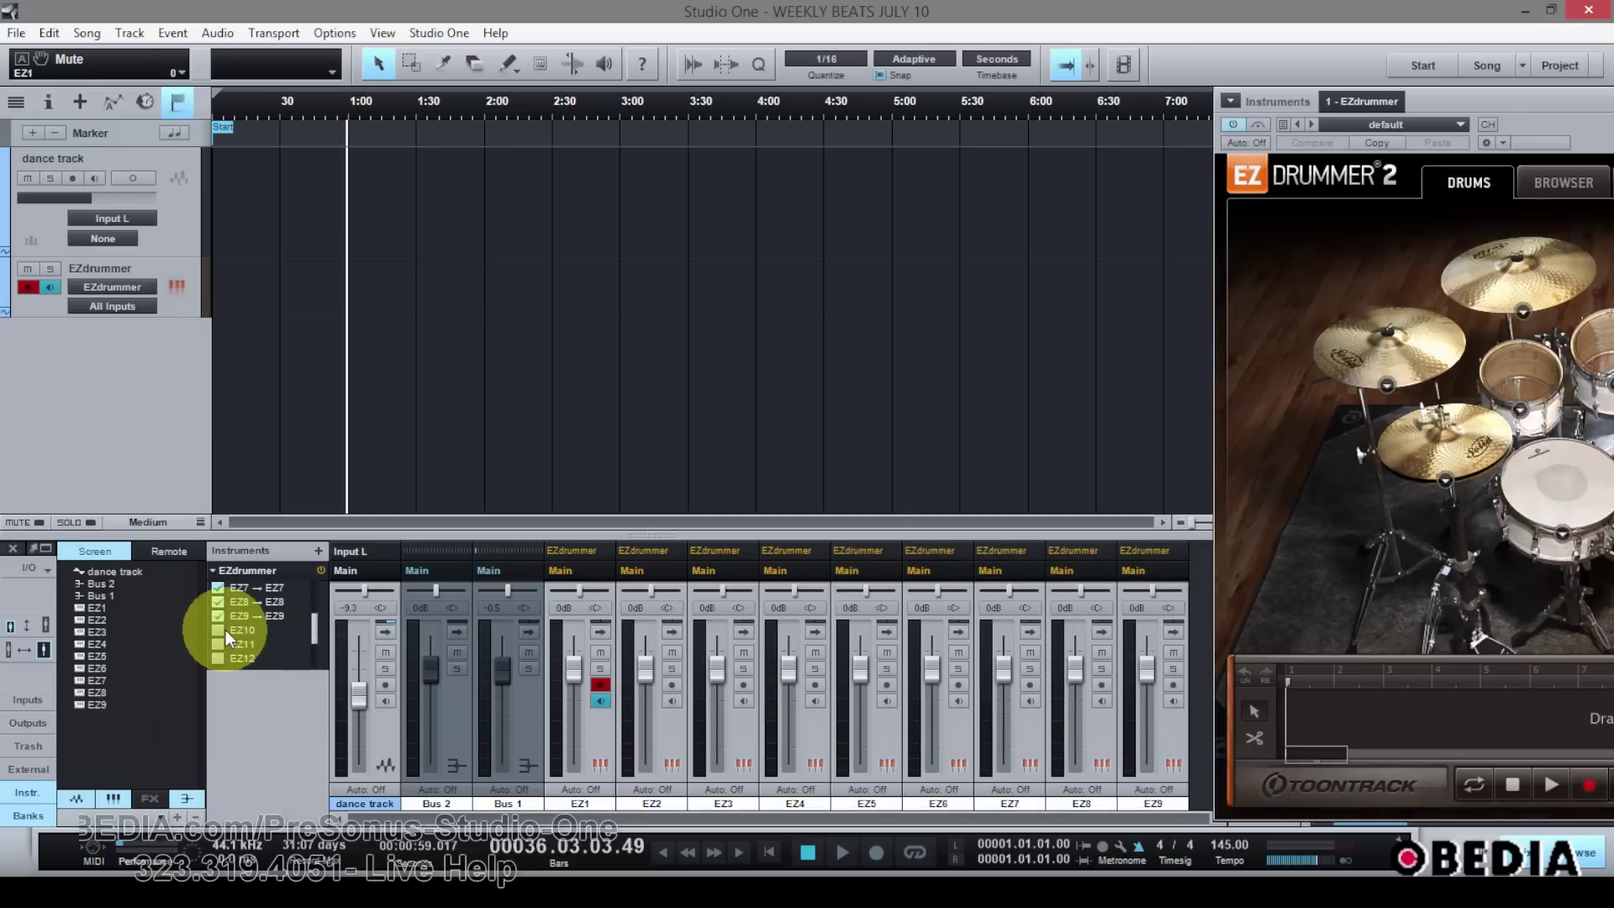
{"action": "left_click", "coordinate": [226, 629]}
{"action": "left_click", "coordinate": [218, 643]}
Bring the EZdrummer window back and audition the snare and kick to check the channel meters.
{"action": "left_click_drag", "start_coordinate": [1491, 103], "coordinate": [1289, 85]}
{"action": "left_click", "coordinate": [1356, 439]}
{"action": "left_click", "coordinate": [1365, 453]}
{"action": "left_click", "coordinate": [1476, 471]}
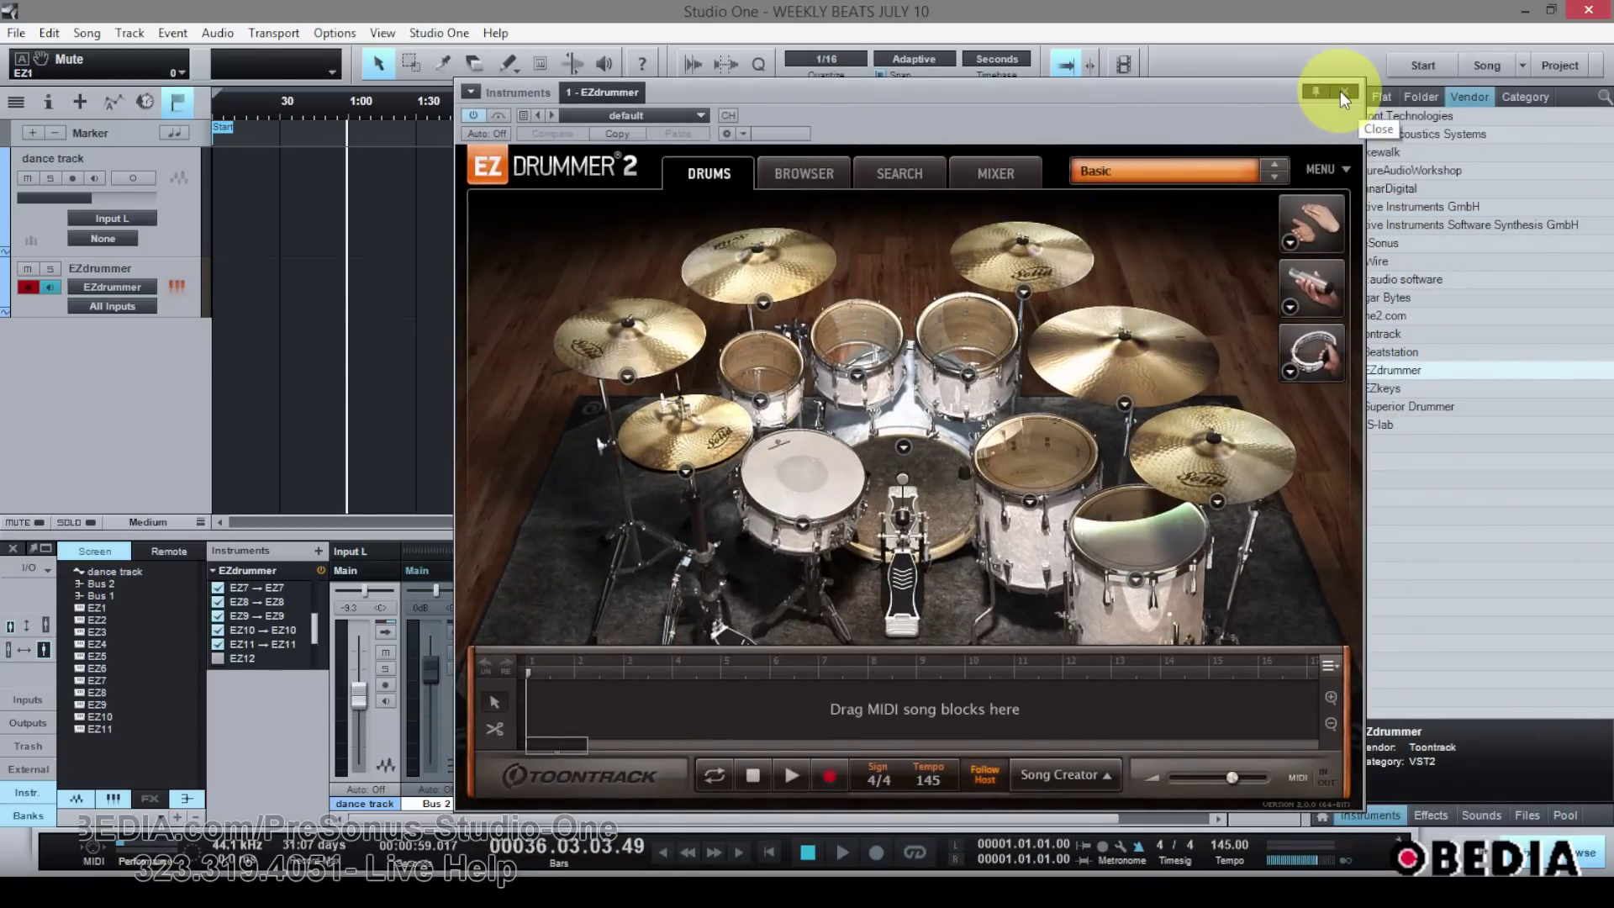
{"action": "left_click", "coordinate": [1341, 90]}
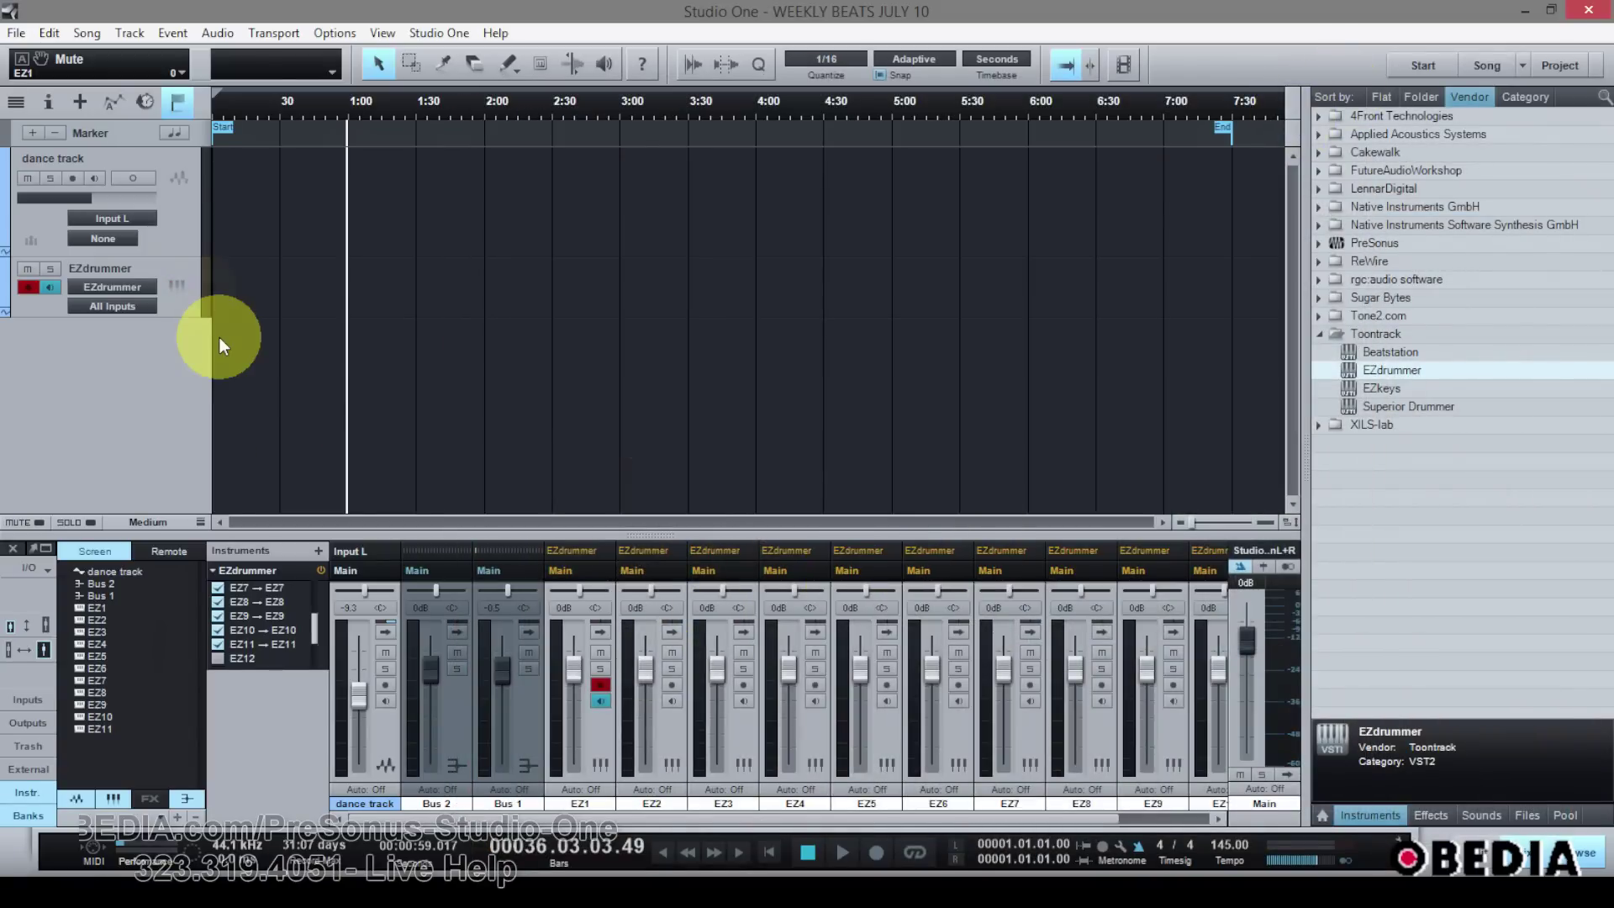
{"action": "left_click", "coordinate": [177, 286]}
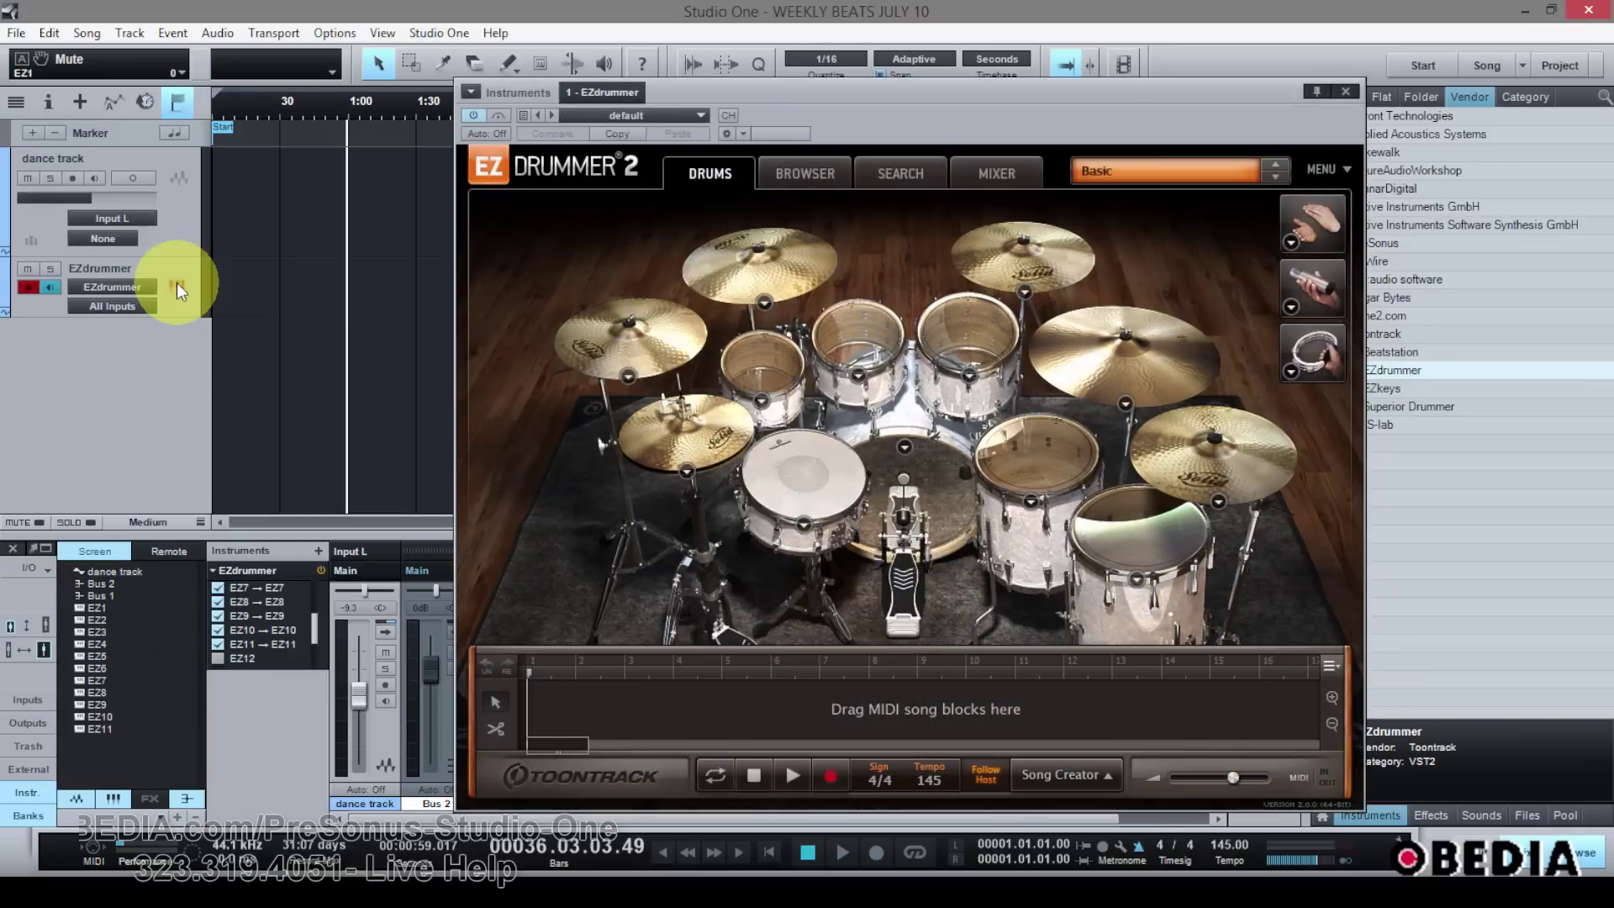
{"action": "left_click_drag", "start_coordinate": [906, 86], "coordinate": [846, 74]}
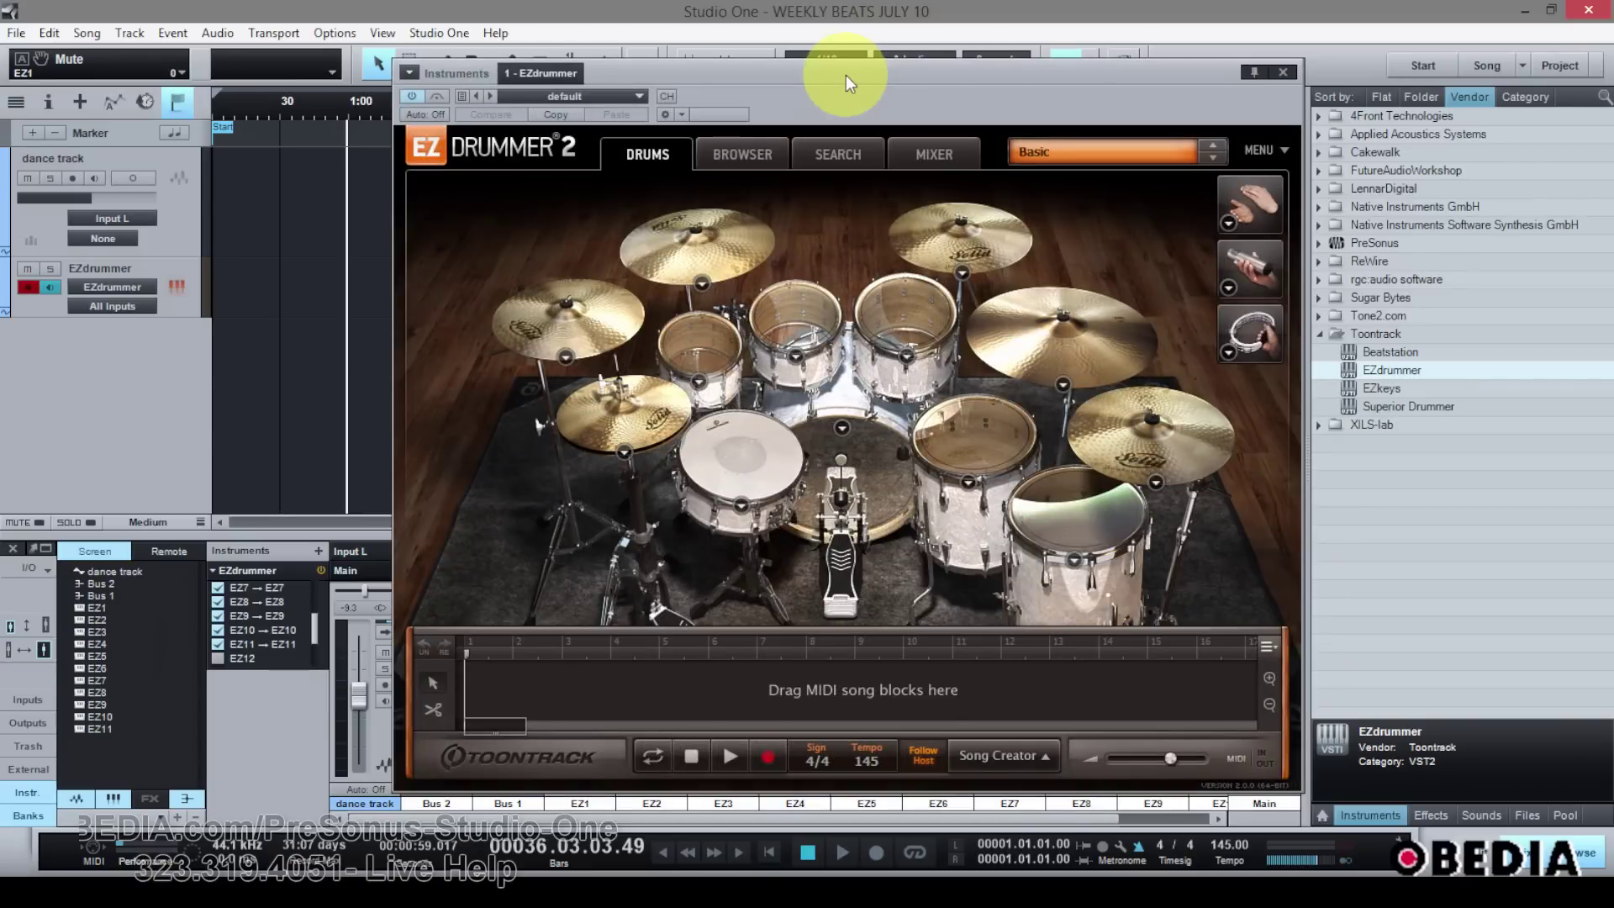
{"action": "left_click_drag", "start_coordinate": [845, 74], "coordinate": [815, 71]}
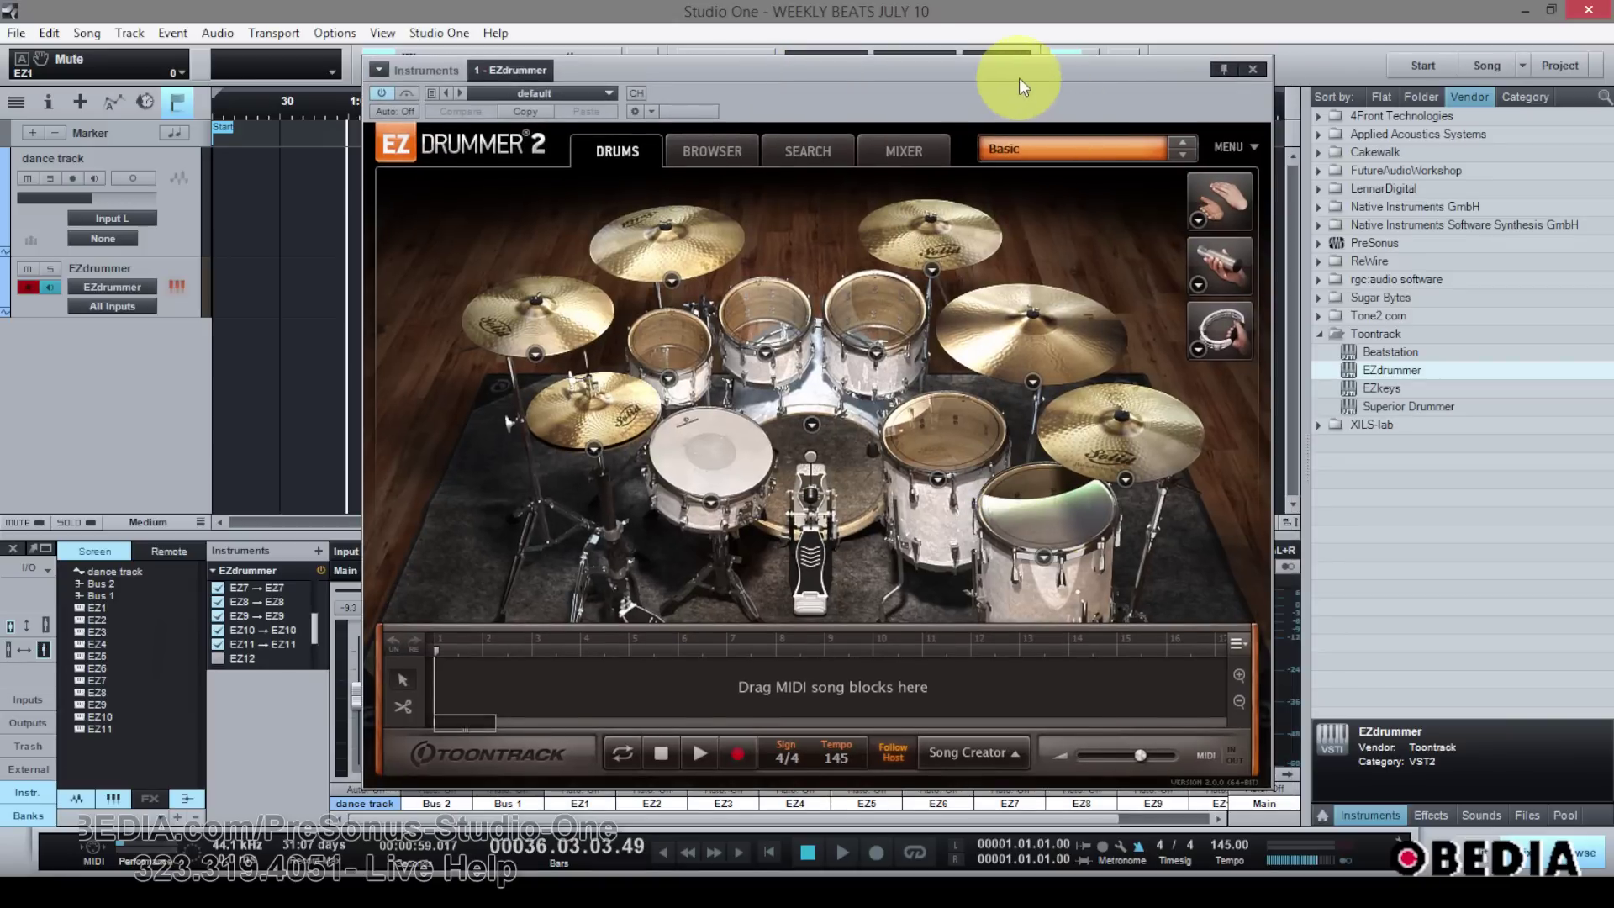
{"action": "left_click_drag", "start_coordinate": [1019, 77], "coordinate": [1012, 62]}
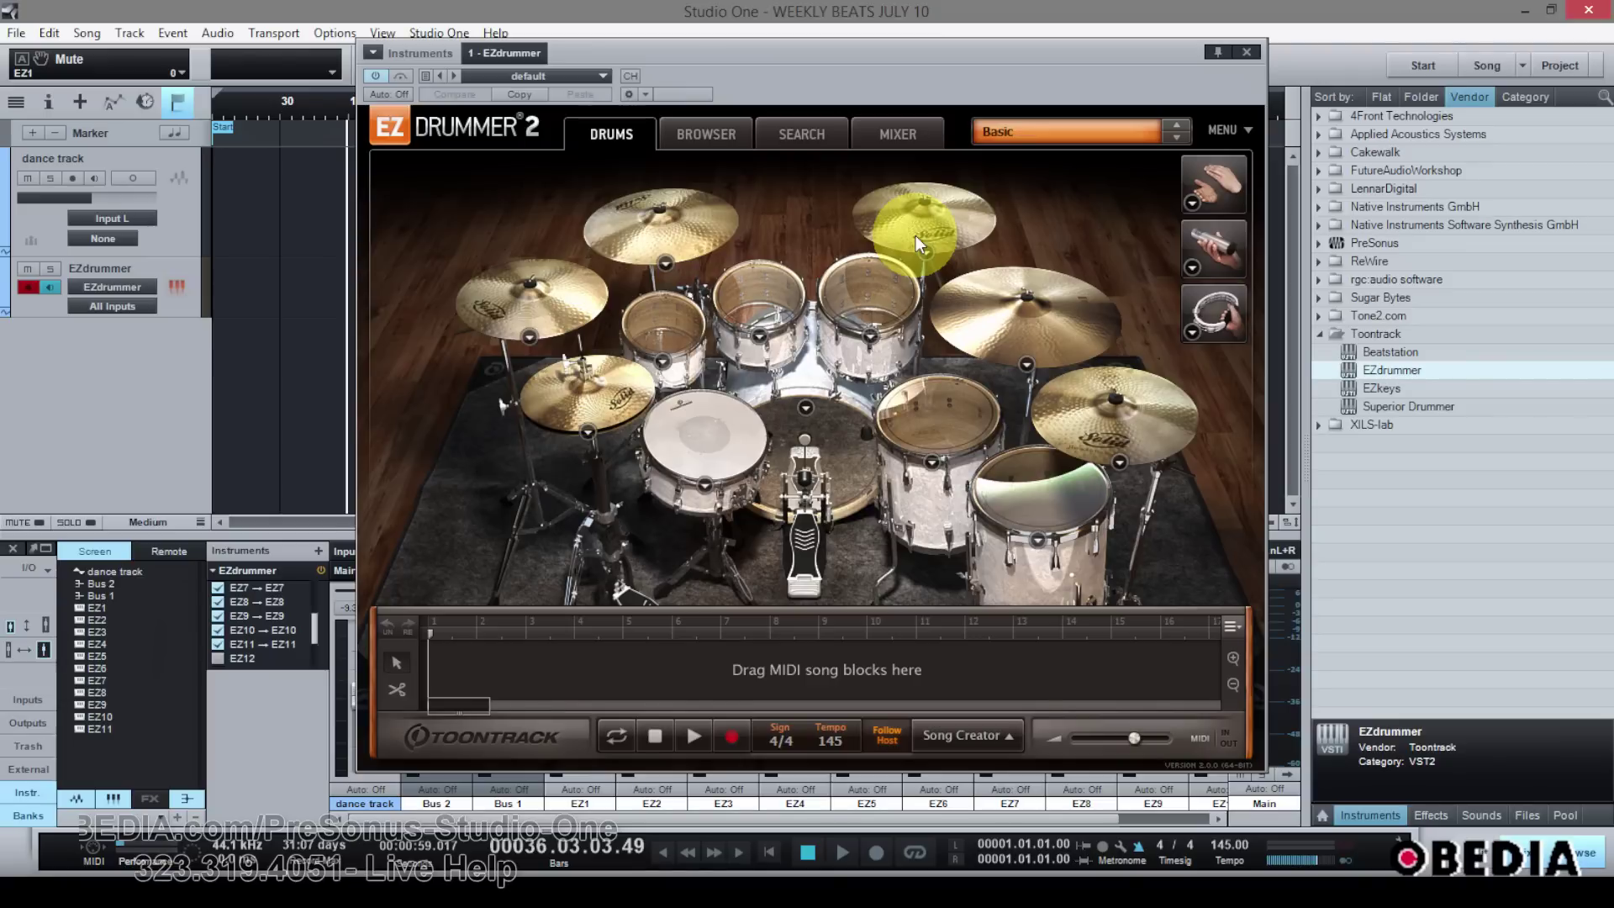
{"action": "left_click_drag", "start_coordinate": [948, 62], "coordinate": [908, 69]}
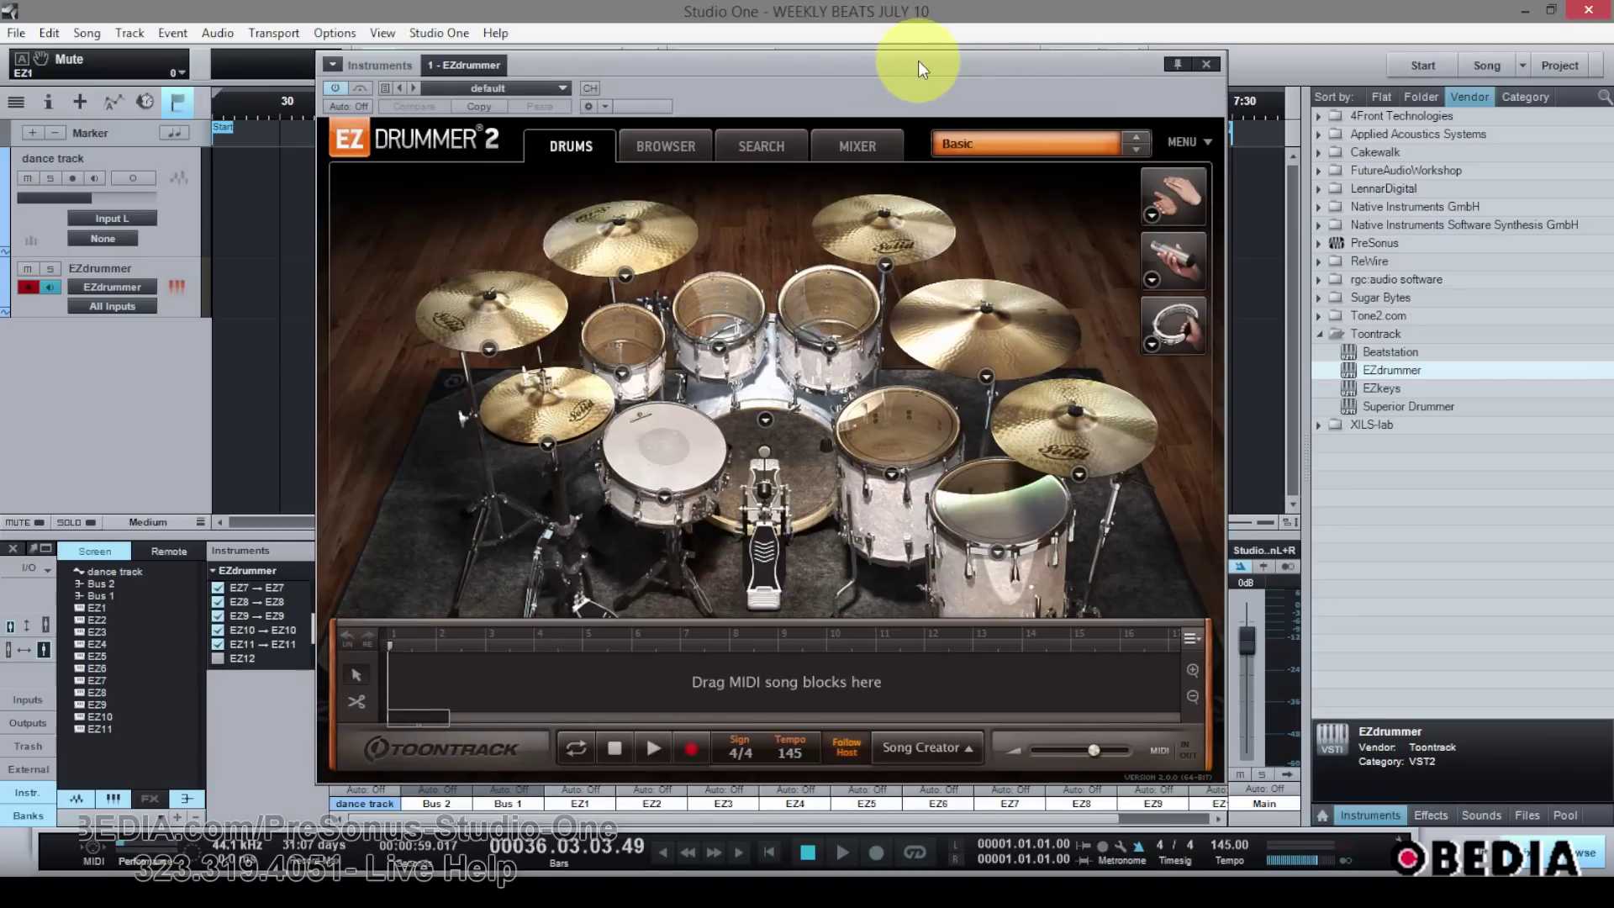
{"action": "left_click_drag", "start_coordinate": [920, 64], "coordinate": [970, 57]}
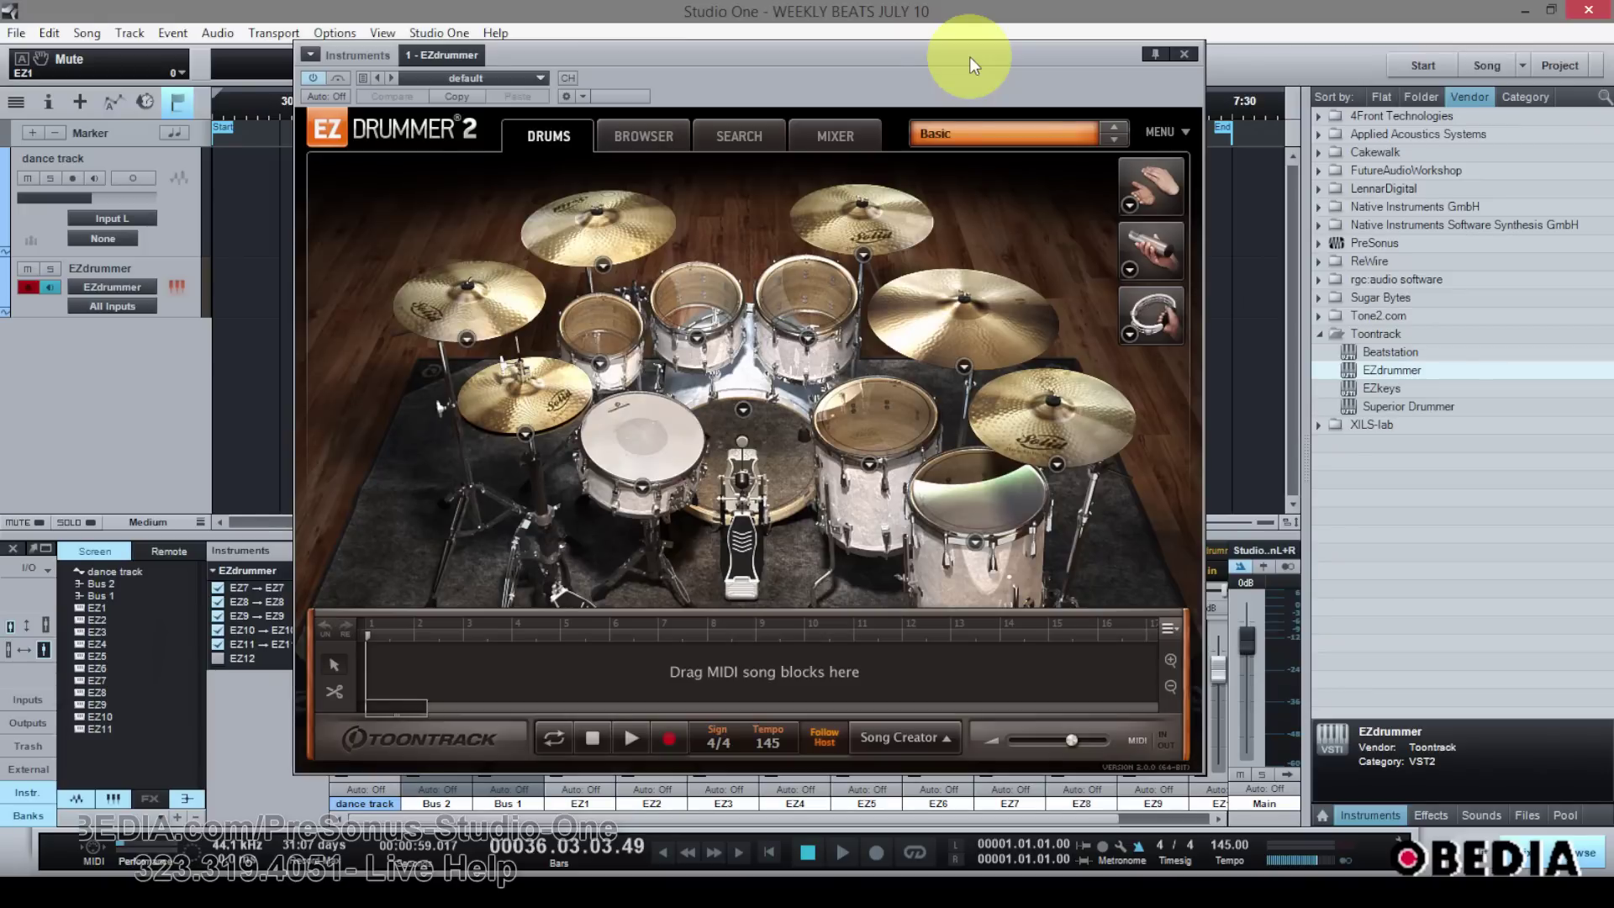
{"action": "left_click_drag", "start_coordinate": [970, 57], "coordinate": [966, 68]}
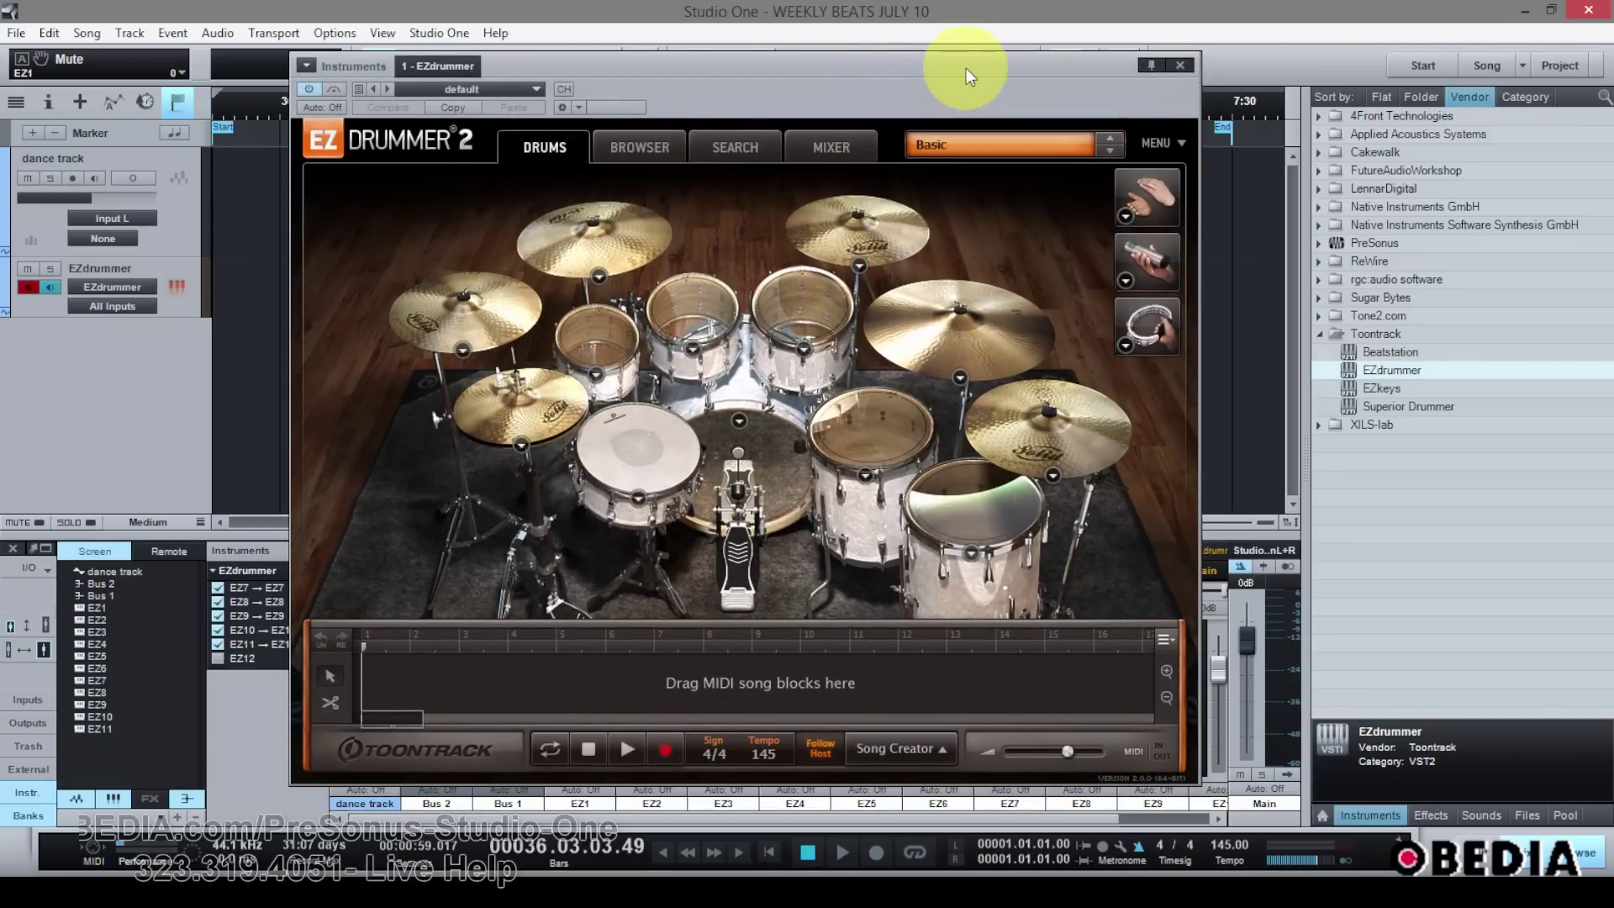